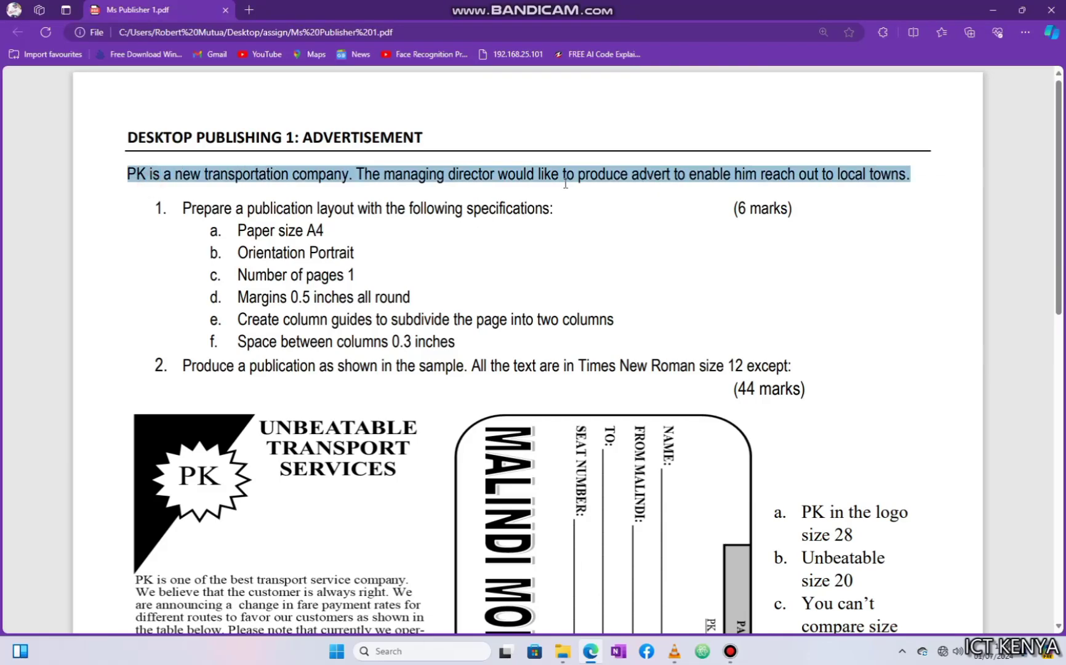
# - Read through the assignment's publication layout specifications, the sample advert and the list of text size and shading exceptions
pyautogui.moveTo(185, 212); pyautogui.dragTo(301, 233)
pyautogui.click(228, 238)
pyautogui.moveTo(221, 252); pyautogui.dragTo(352, 254)
pyautogui.moveTo(216, 274); pyautogui.dragTo(373, 281)
pyautogui.moveTo(234, 303); pyautogui.dragTo(614, 320)
pyautogui.moveTo(238, 342); pyautogui.dragTo(460, 343)
pyautogui.scroll(-4, 460, 343)
pyautogui.moveTo(449, 86); pyautogui.dragTo(431, 328)
pyautogui.moveTo(472, 111); pyautogui.dragTo(793, 112)
pyautogui.moveTo(802, 256); pyautogui.dragTo(875, 553)
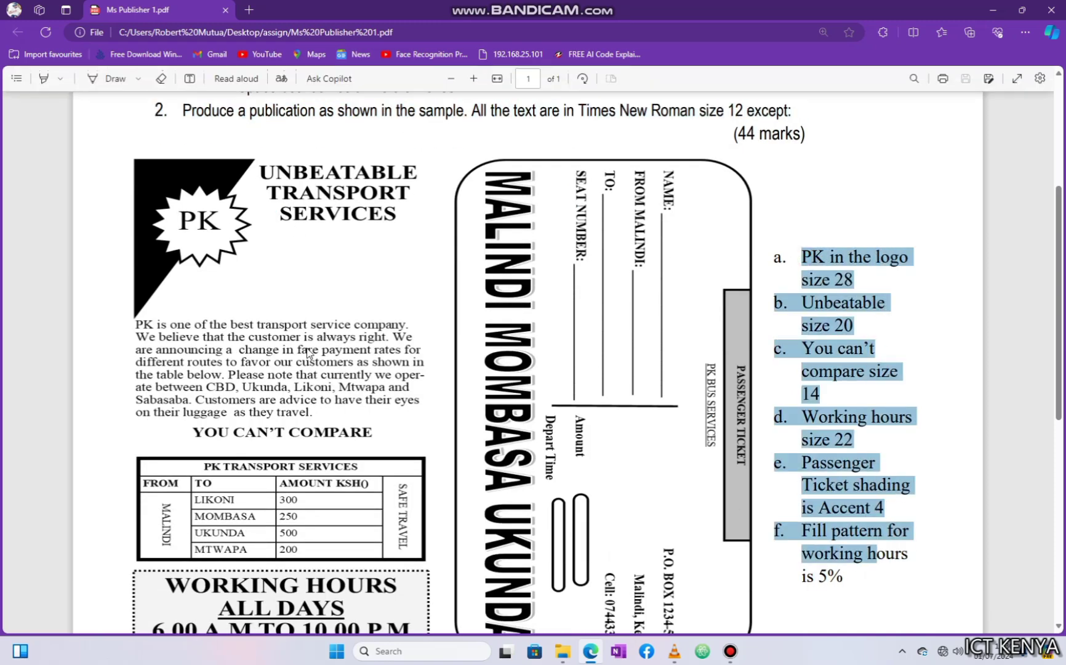
pyautogui.scroll(-2, 313, 346)
pyautogui.scroll(6, 361, 356)
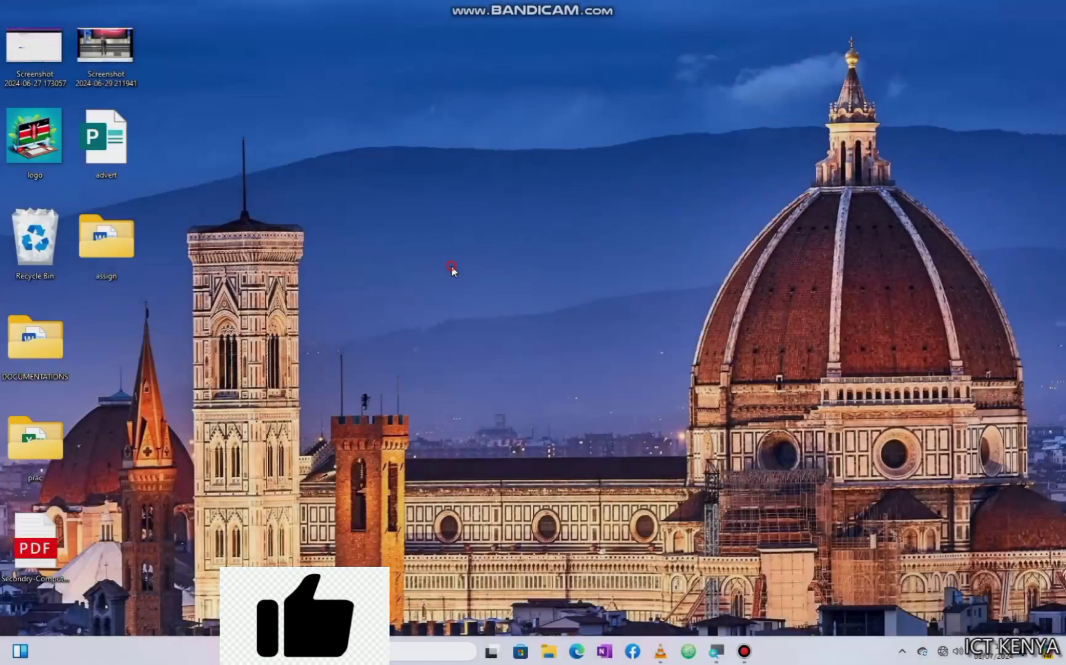
# - Create a new Microsoft Publisher document named PK ADVERT on the desktop and open it
pyautogui.rightClick(438, 256)
pyautogui.moveTo(471, 356)
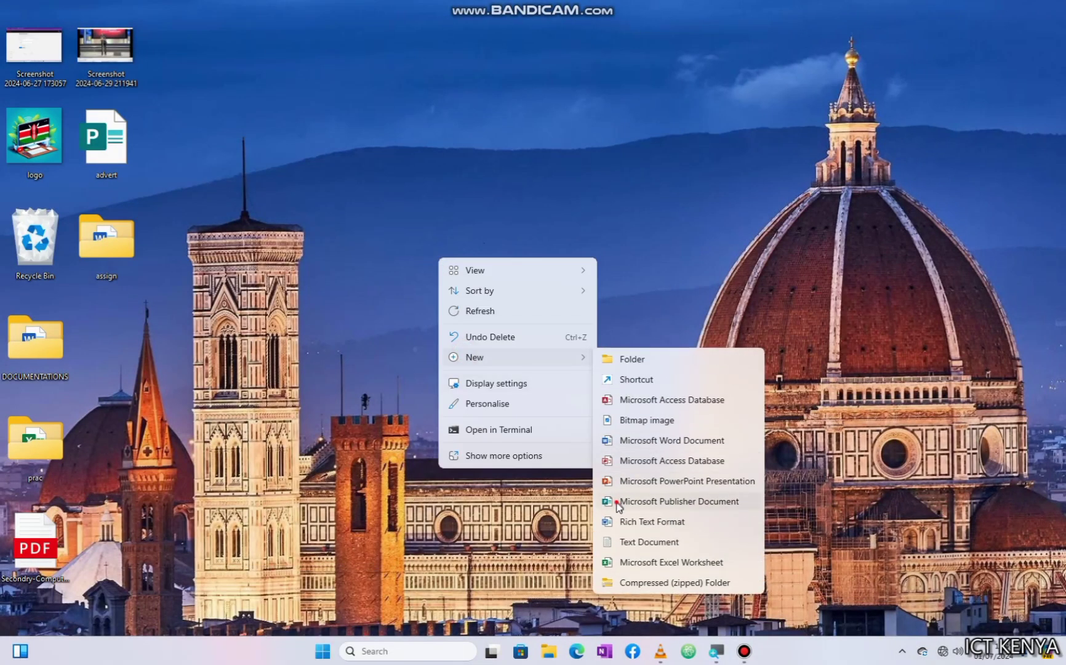
pyautogui.click(618, 502)
pyautogui.write('PK ADVERT')
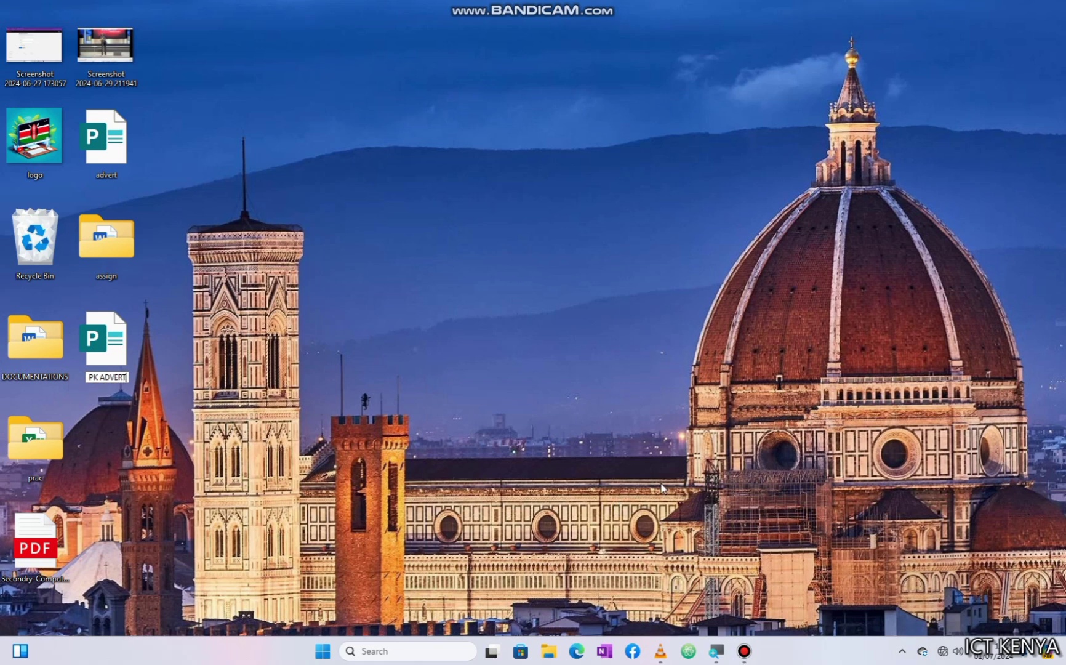
pyautogui.press('Return')
pyautogui.press('Return')
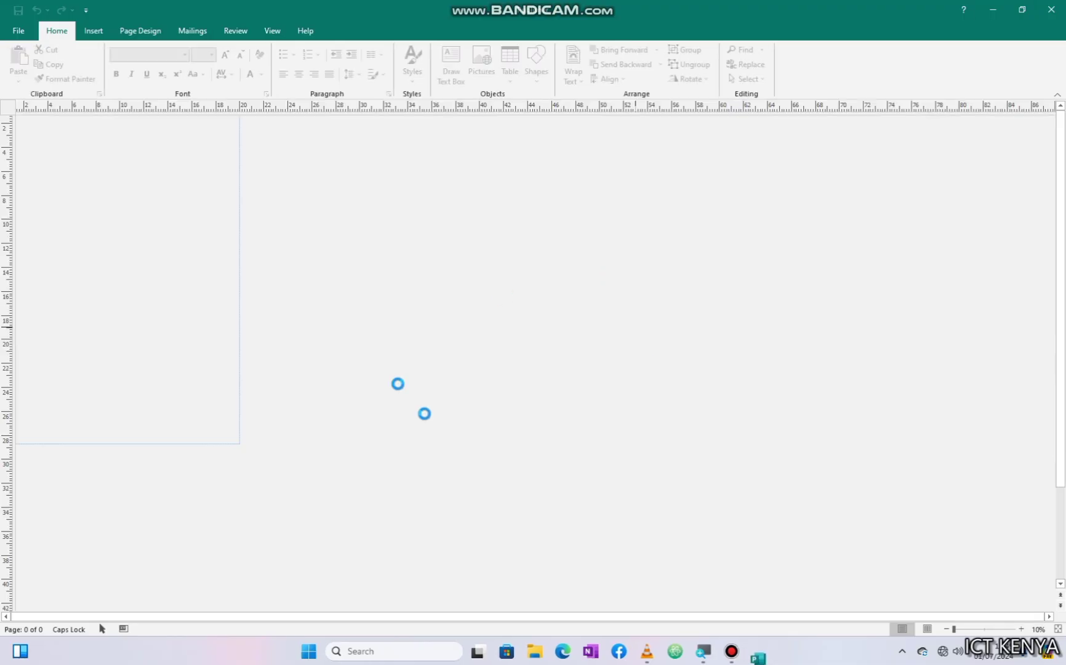
pyautogui.click(478, 317)
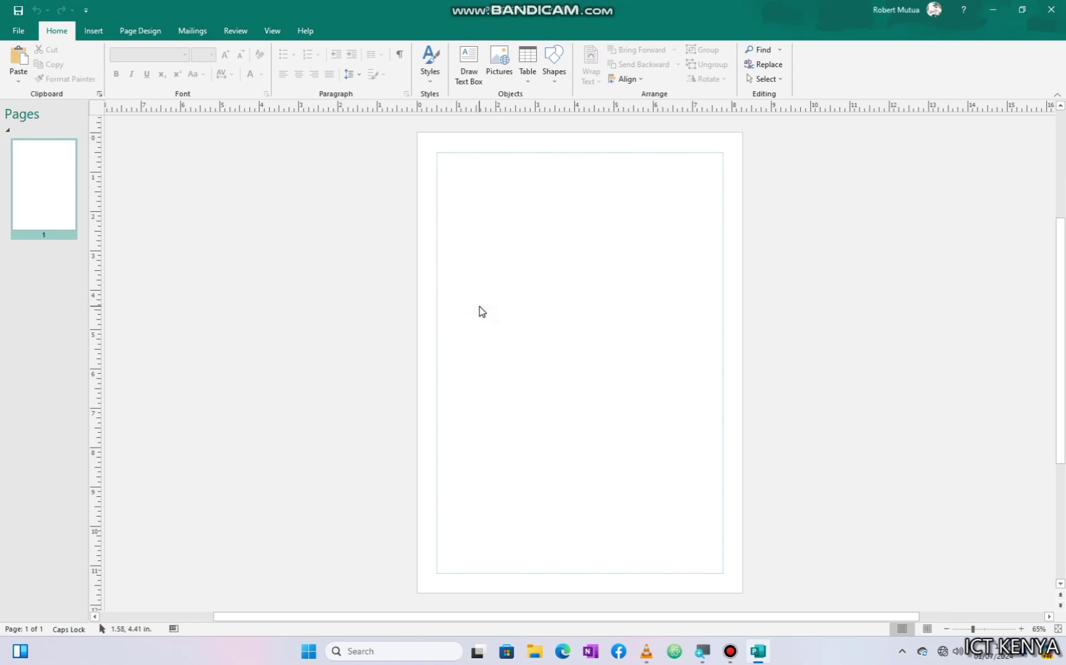
# - Set the paper size to A4 (Portrait) and check the page orientation setting
pyautogui.click(149, 32)
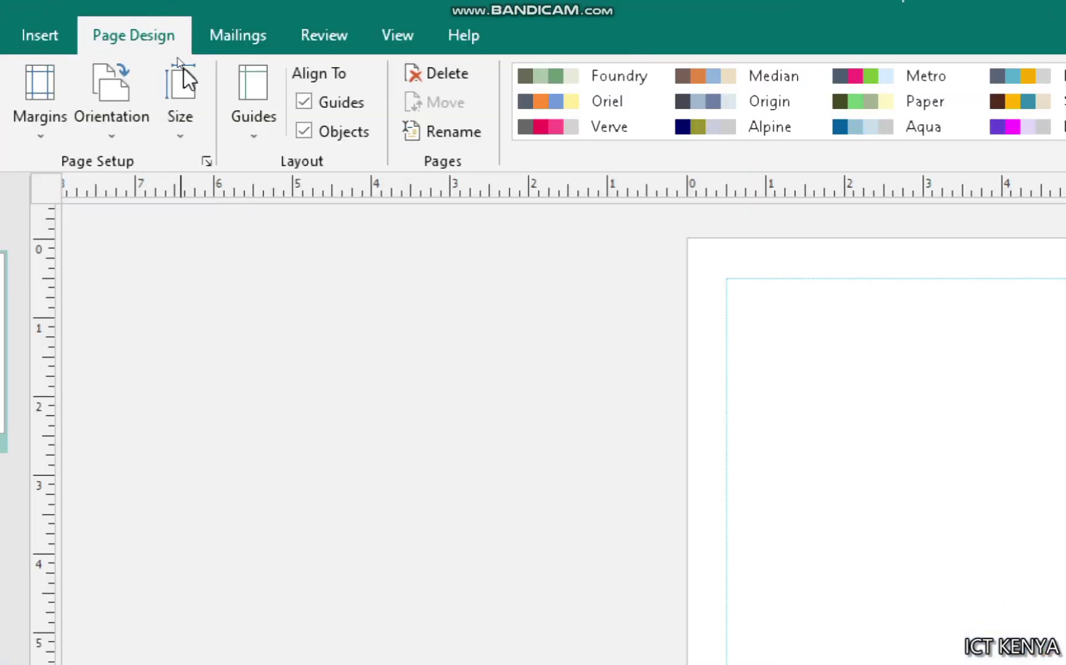
pyautogui.click(179, 92)
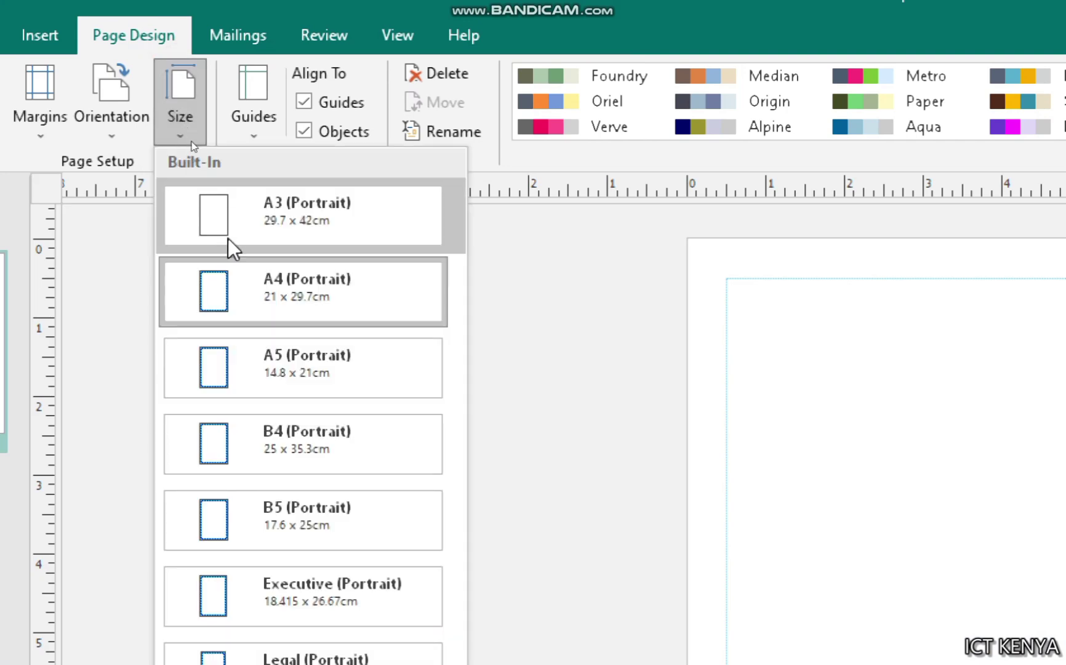
pyautogui.click(243, 285)
pyautogui.click(105, 102)
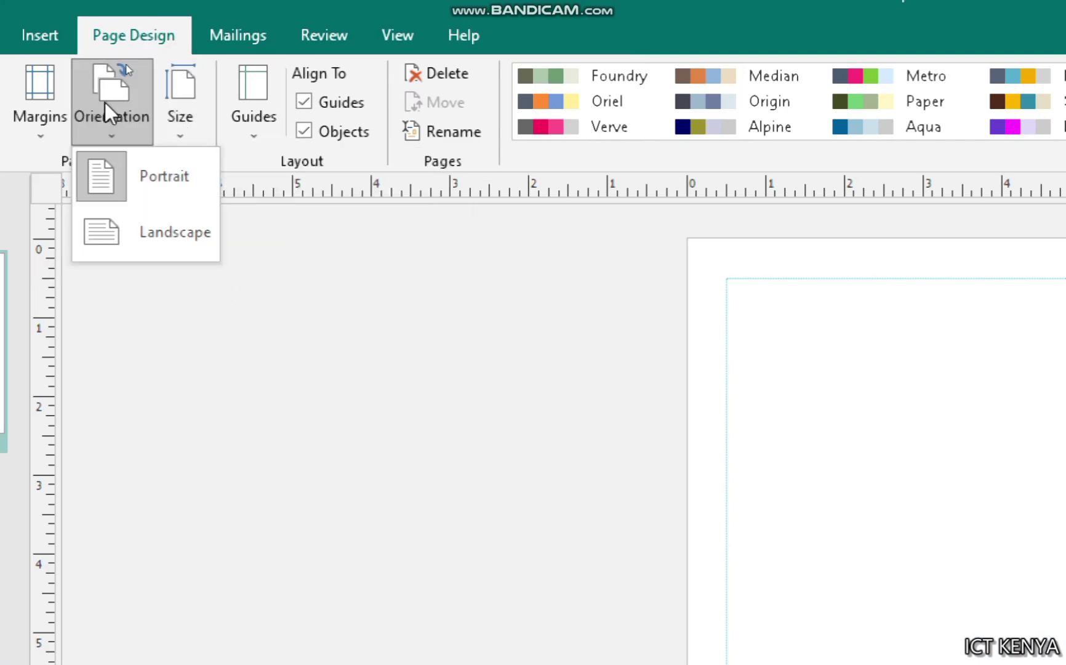
pyautogui.click(198, 339)
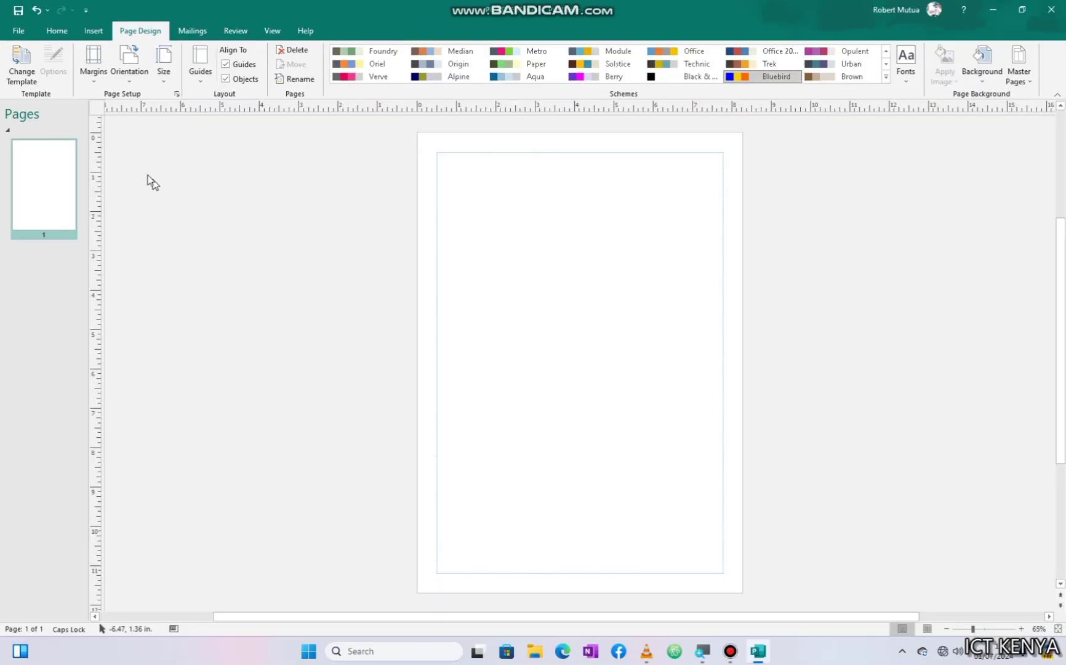
# - Apply the Moderate margins of 0.5 inches on all sides of the page
pyautogui.click(47, 150)
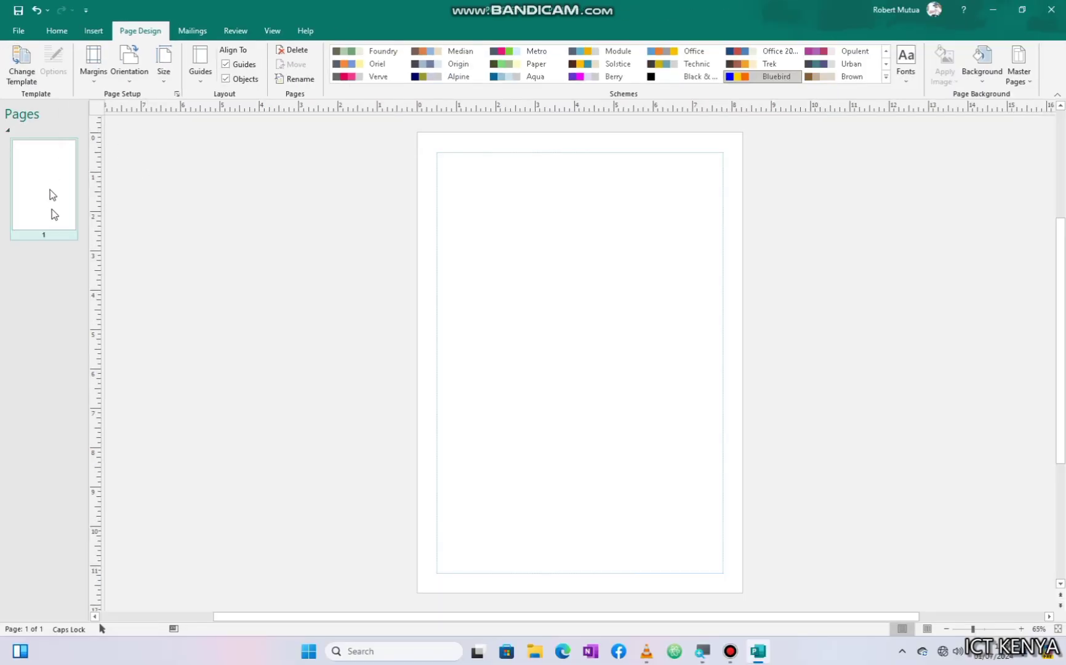
pyautogui.click(94, 66)
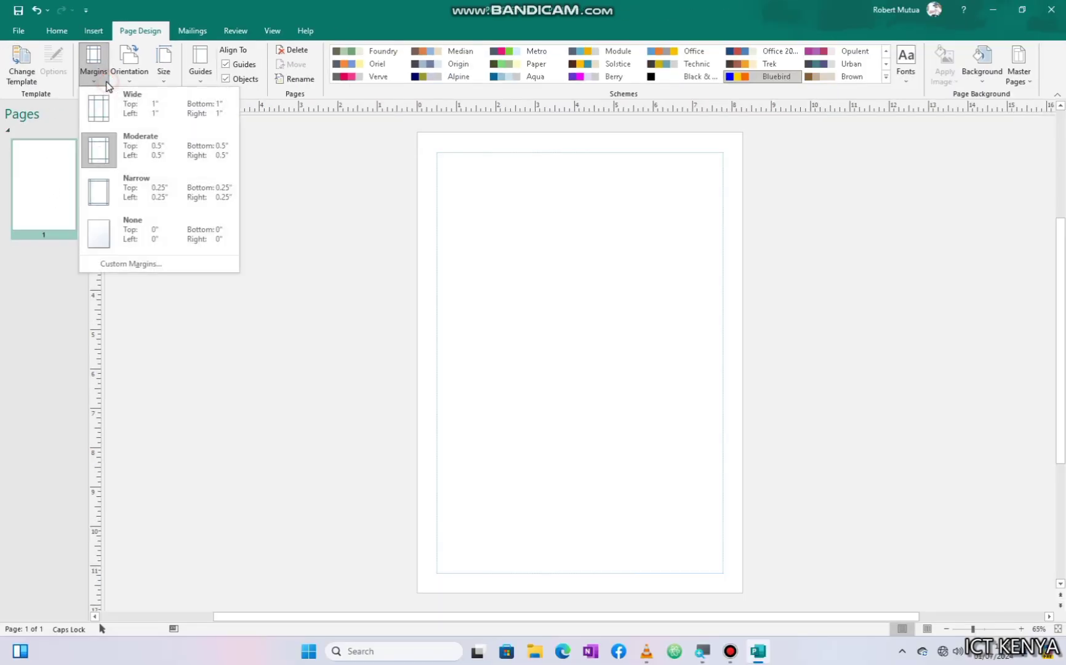
pyautogui.click(140, 153)
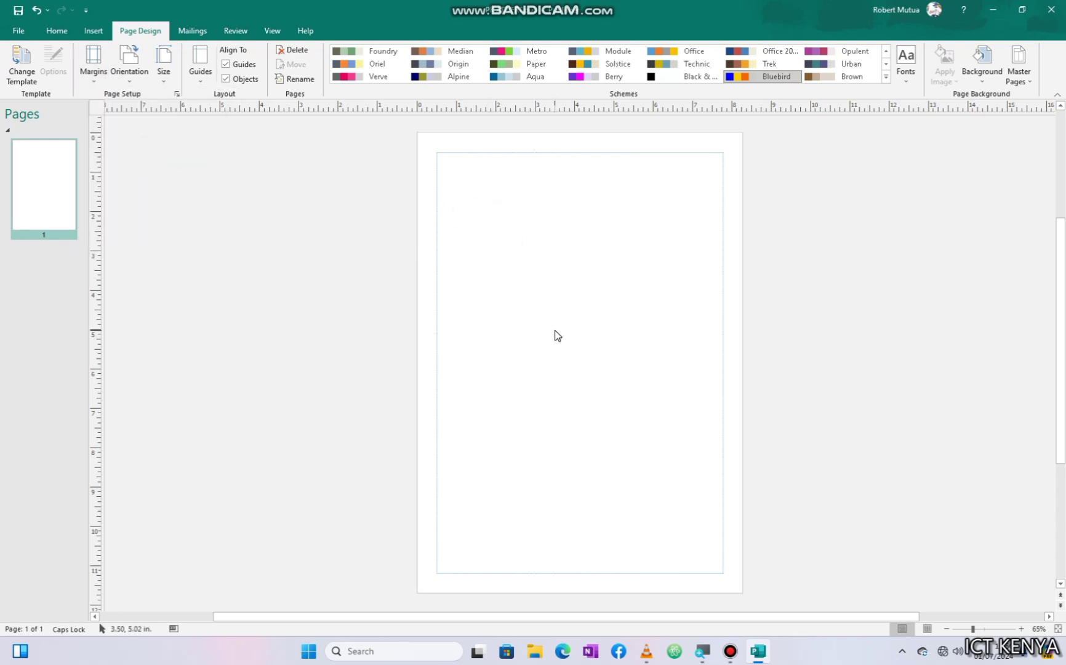
# - Add grid guides that divide the page into 2 columns with 0.3-inch spacing
pyautogui.click(200, 81)
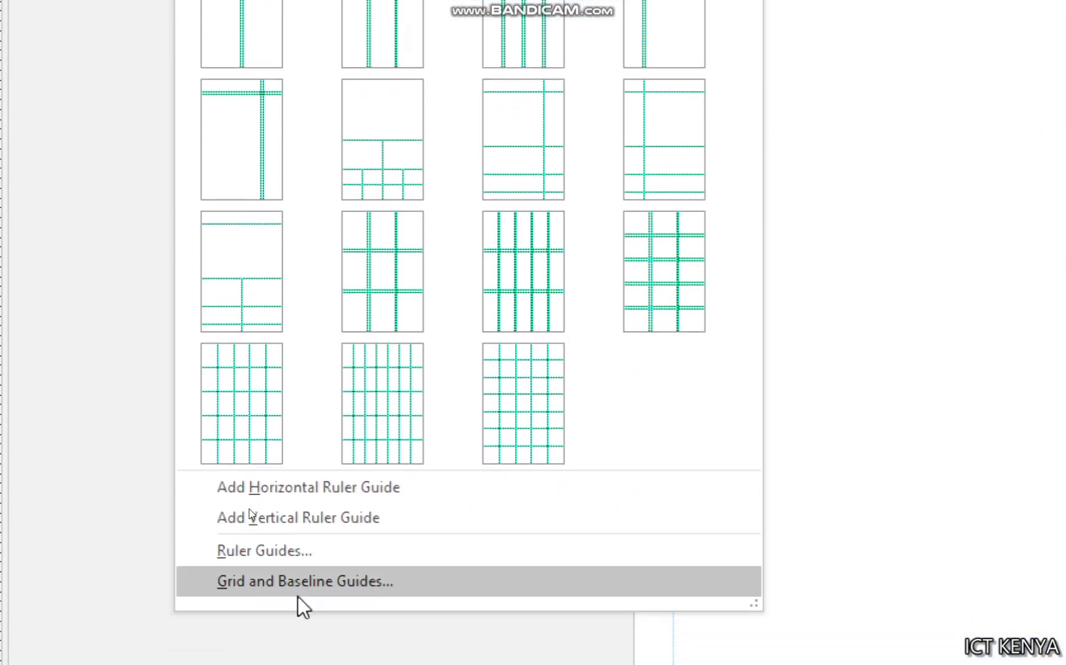
pyautogui.click(299, 592)
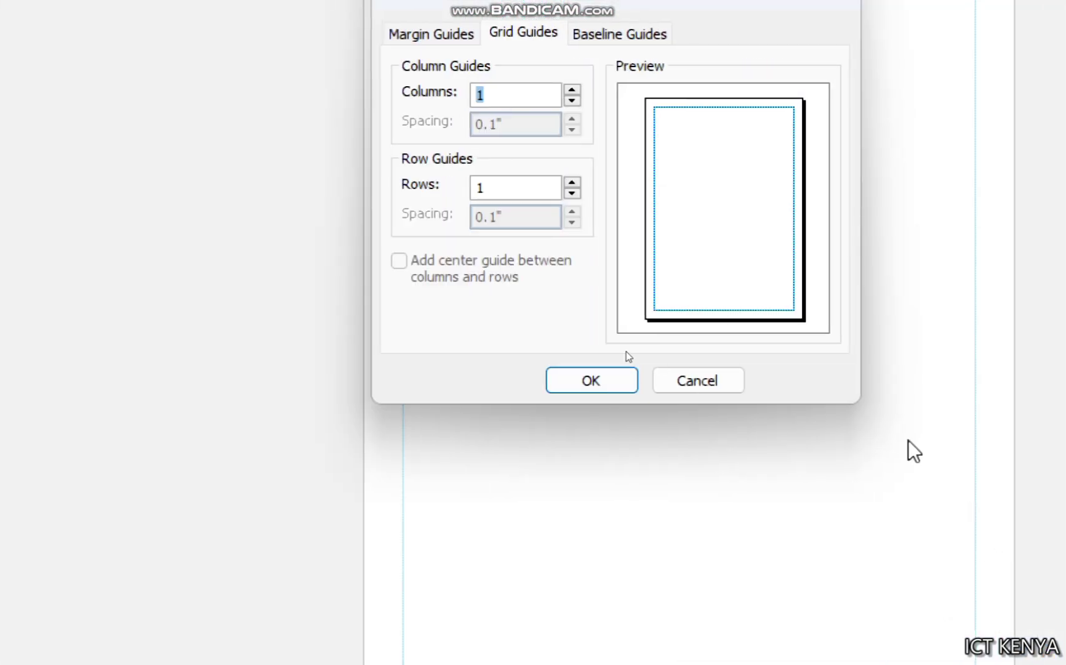
pyautogui.click(571, 91)
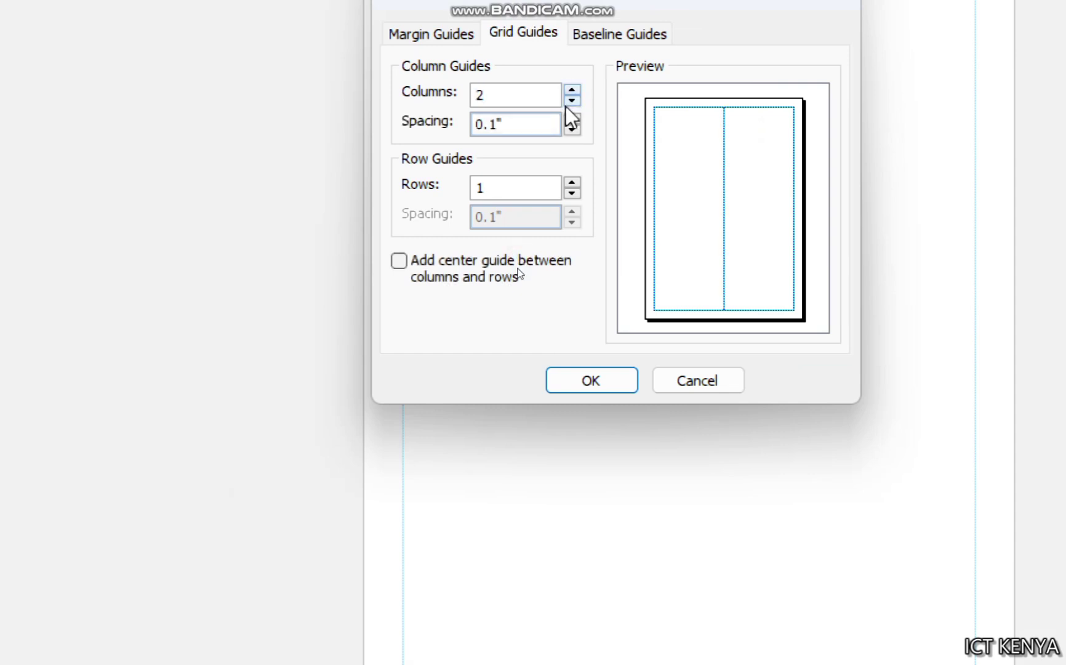
pyautogui.click(572, 120)
pyautogui.click(571, 119)
pyautogui.click(589, 381)
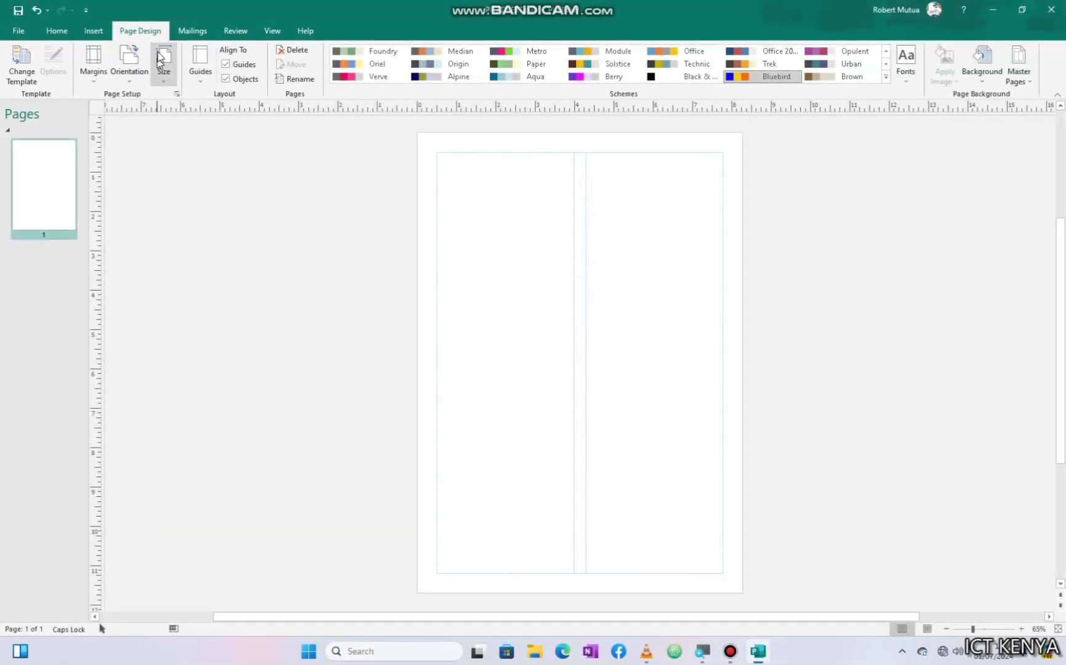
# - Draw a right triangle about 1.27 inches wide and 1.76 inches high on the empty area beside the page
pyautogui.click(94, 31)
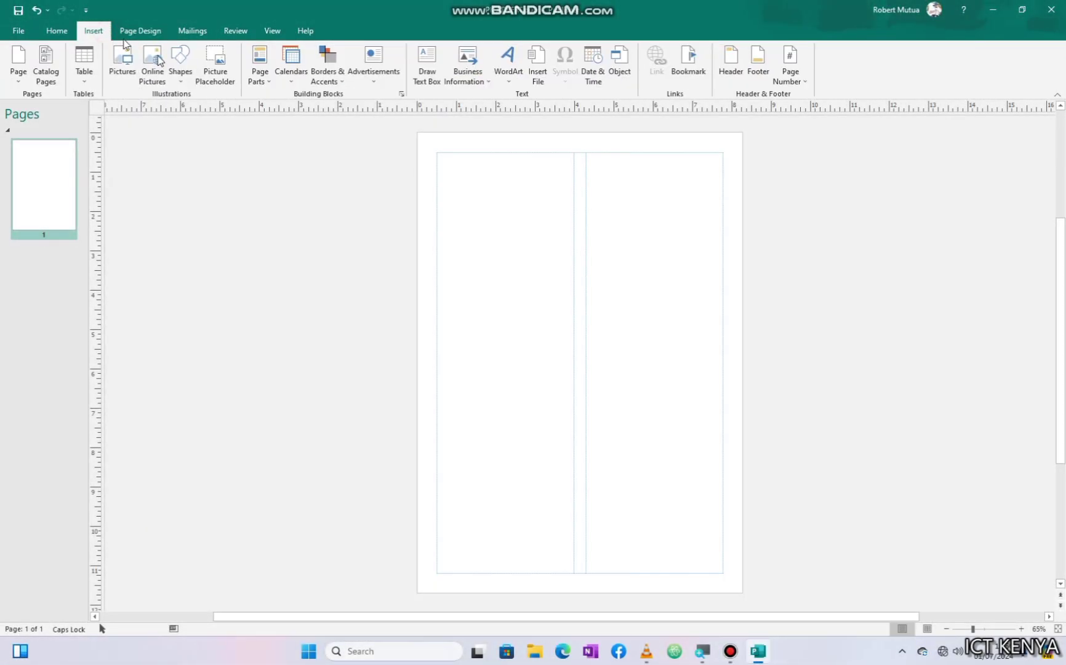
pyautogui.click(181, 65)
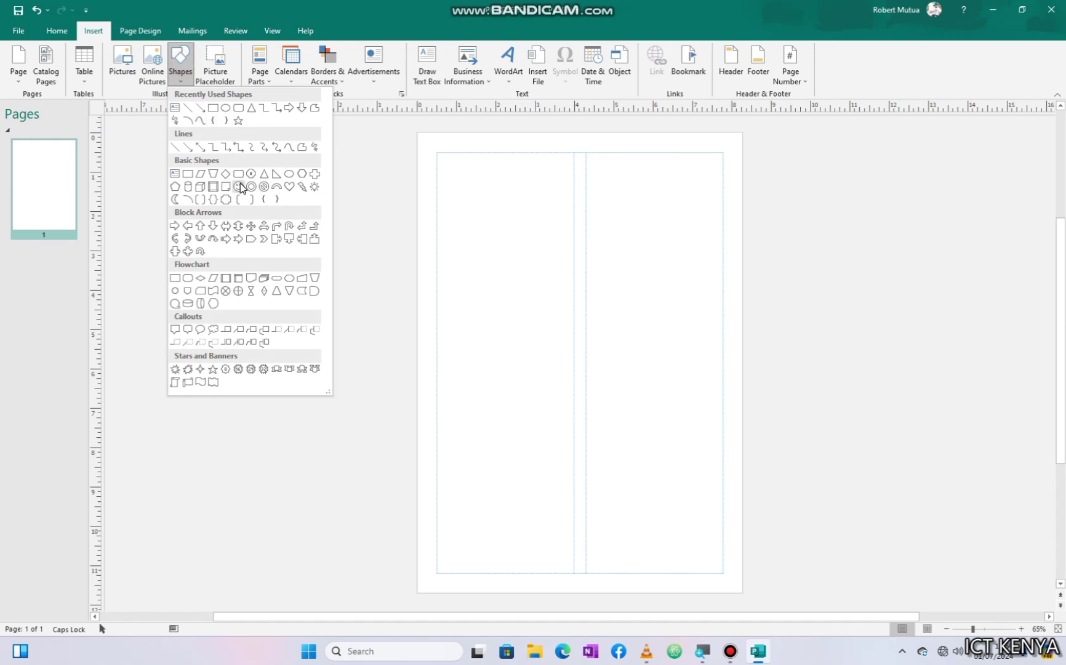
pyautogui.click(271, 177)
pyautogui.moveTo(241, 200)
pyautogui.mouseDown()
pyautogui.moveTo(250, 235)
pyautogui.moveTo(292, 269)
pyautogui.mouseUp()
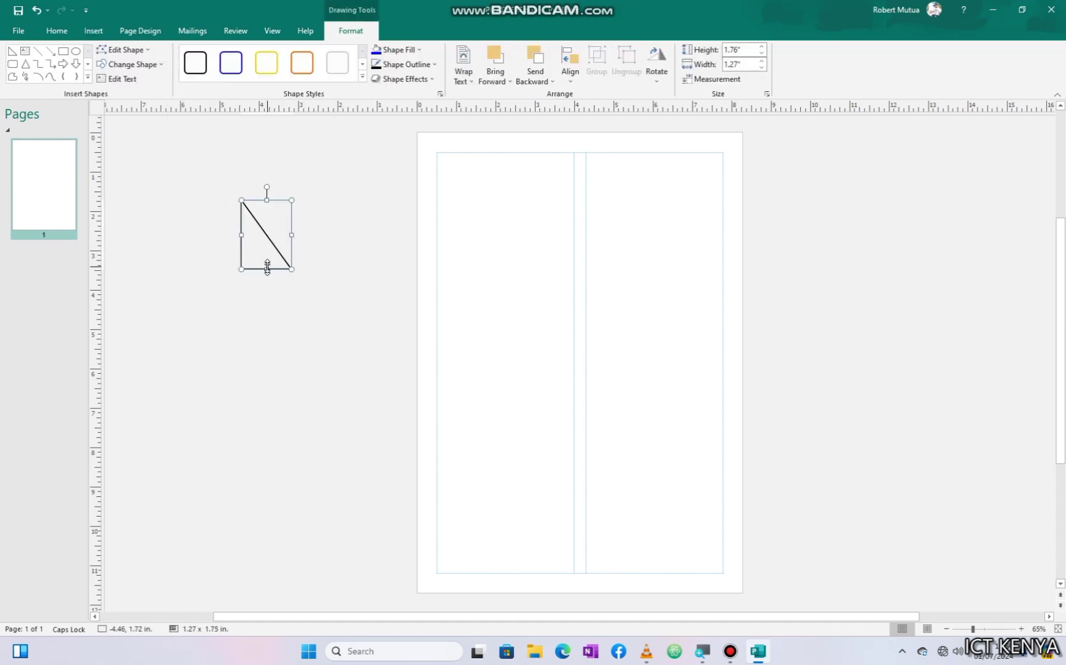
# - Flip the right triangle vertically and move it into the upper-left corner of the page's margin guides
pyautogui.click(656, 79)
pyautogui.click(663, 125)
pyautogui.moveTo(259, 227); pyautogui.dragTo(455, 177)
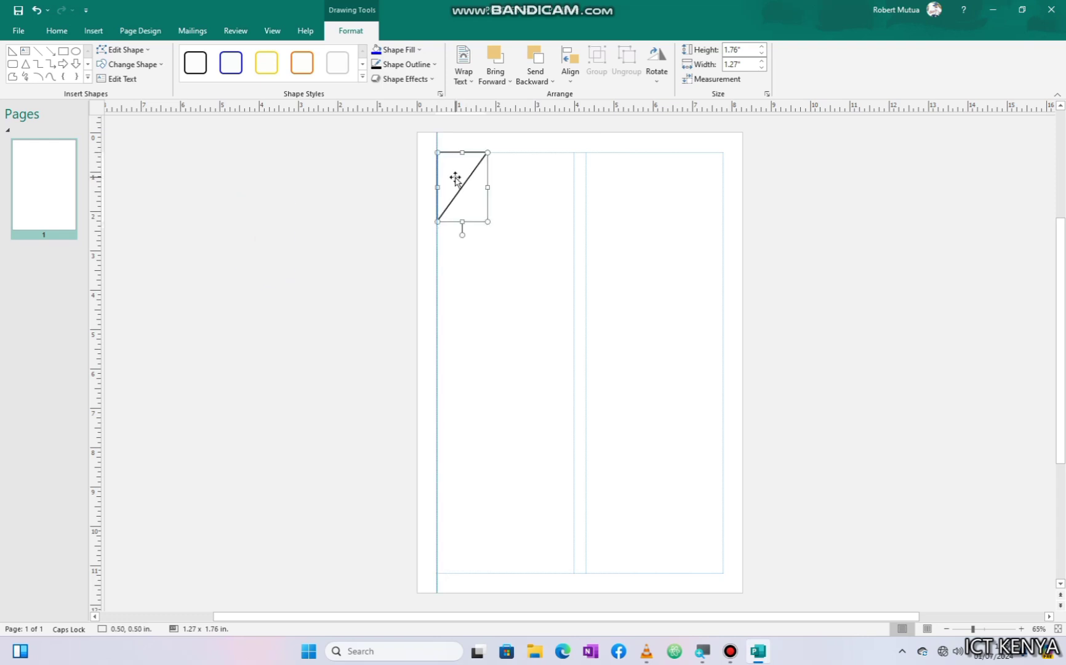
# - Fill the triangle with black and enlarge it to about 1.94 inches wide and 2.26 inches high
pyautogui.click(405, 51)
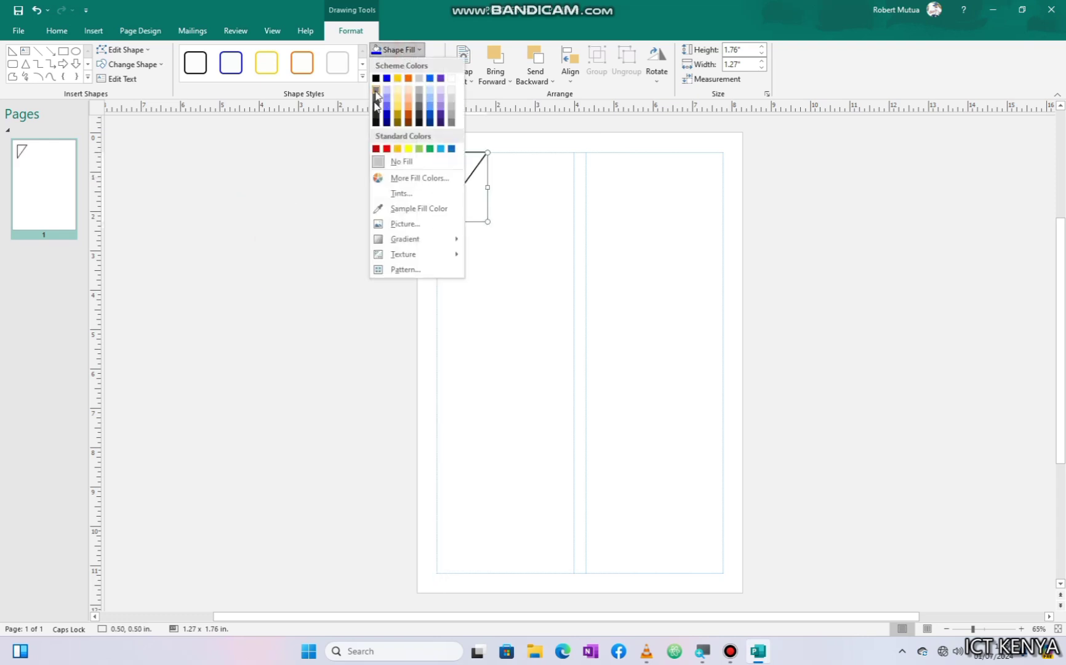
pyautogui.click(375, 78)
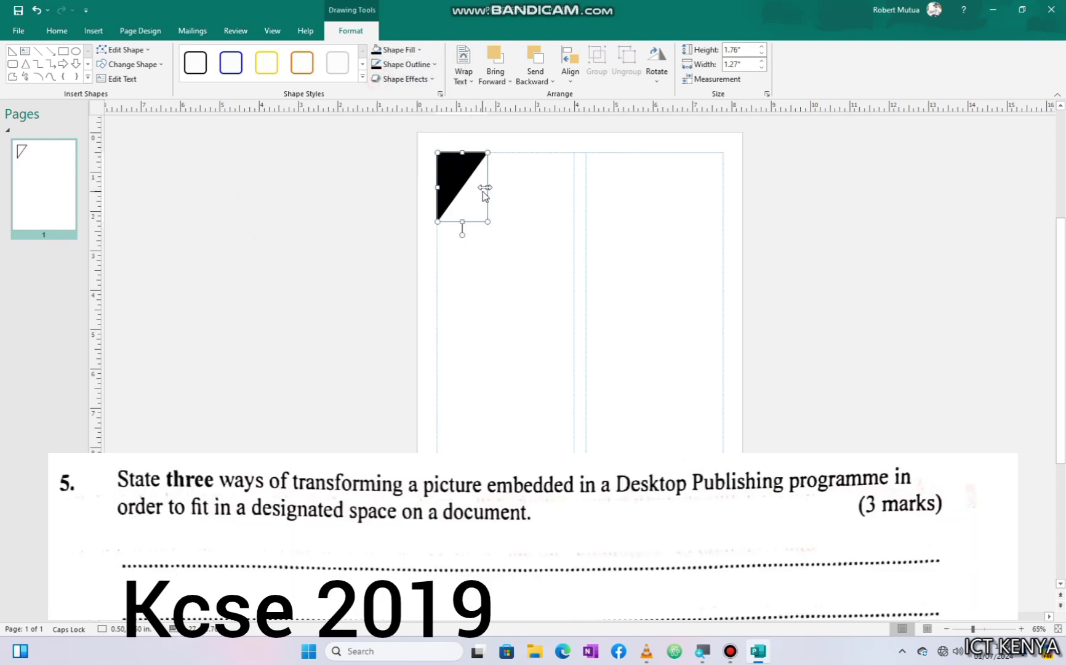
pyautogui.moveTo(487, 186); pyautogui.dragTo(514, 185)
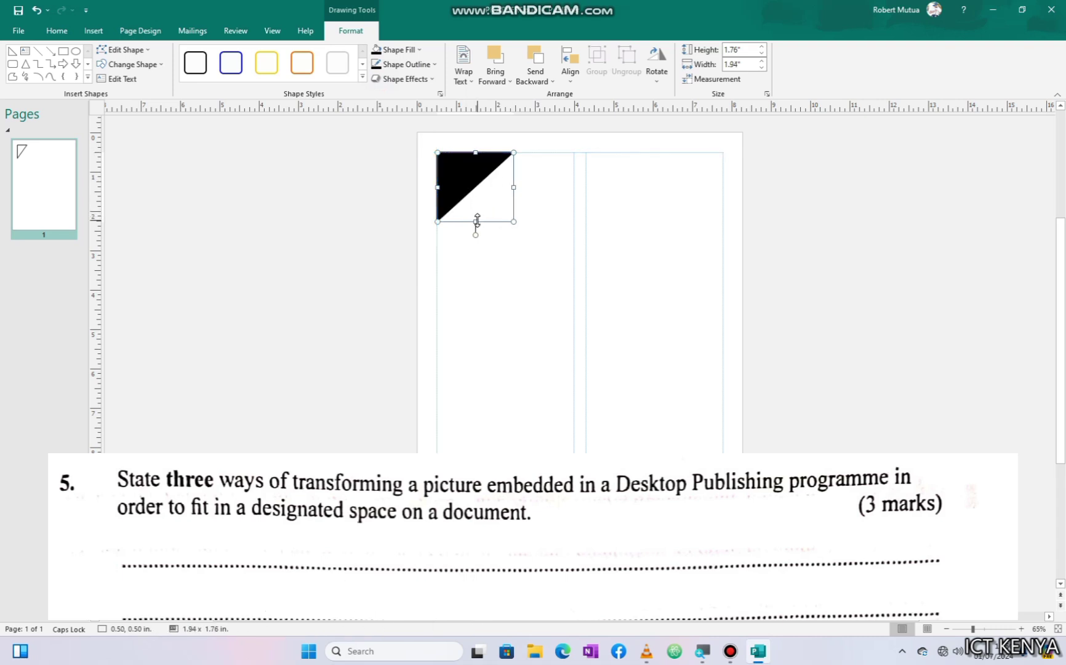
pyautogui.moveTo(478, 219); pyautogui.dragTo(475, 241)
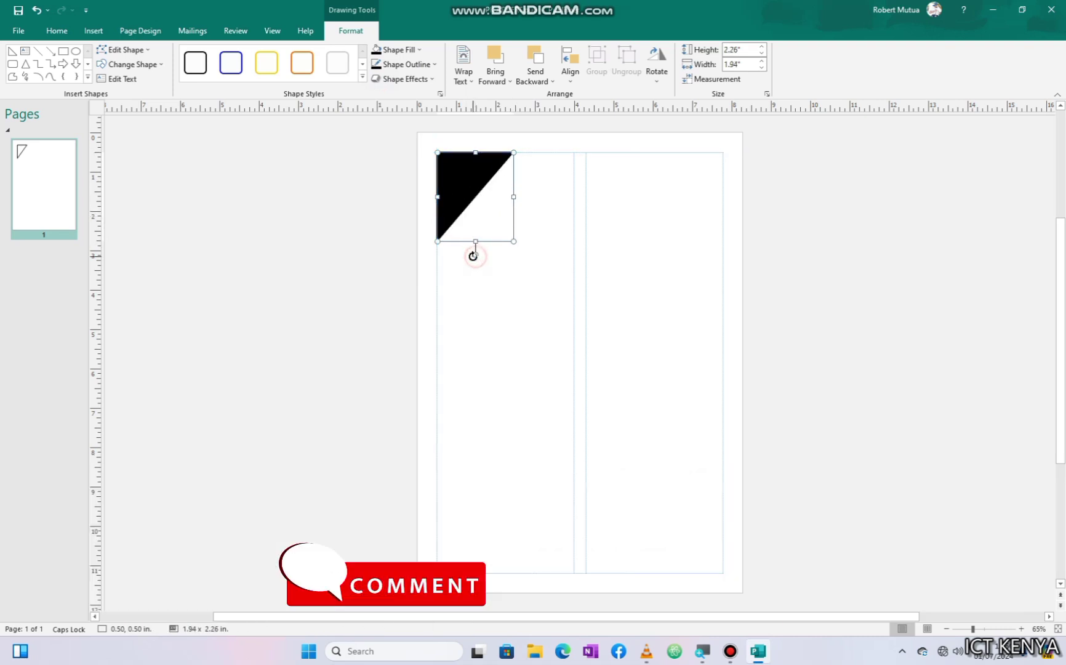
pyautogui.click(332, 320)
# - Draw a 16-point star about 3.07 inches wide and 2.74 inches high on the empty area beside the page
pyautogui.click(93, 31)
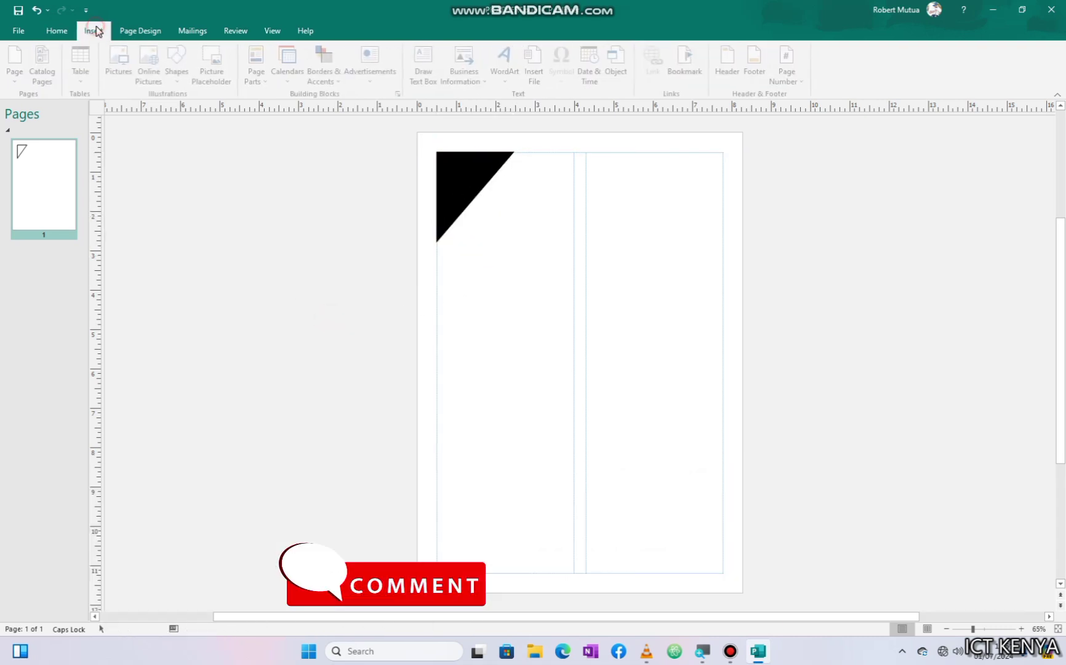
pyautogui.click(179, 62)
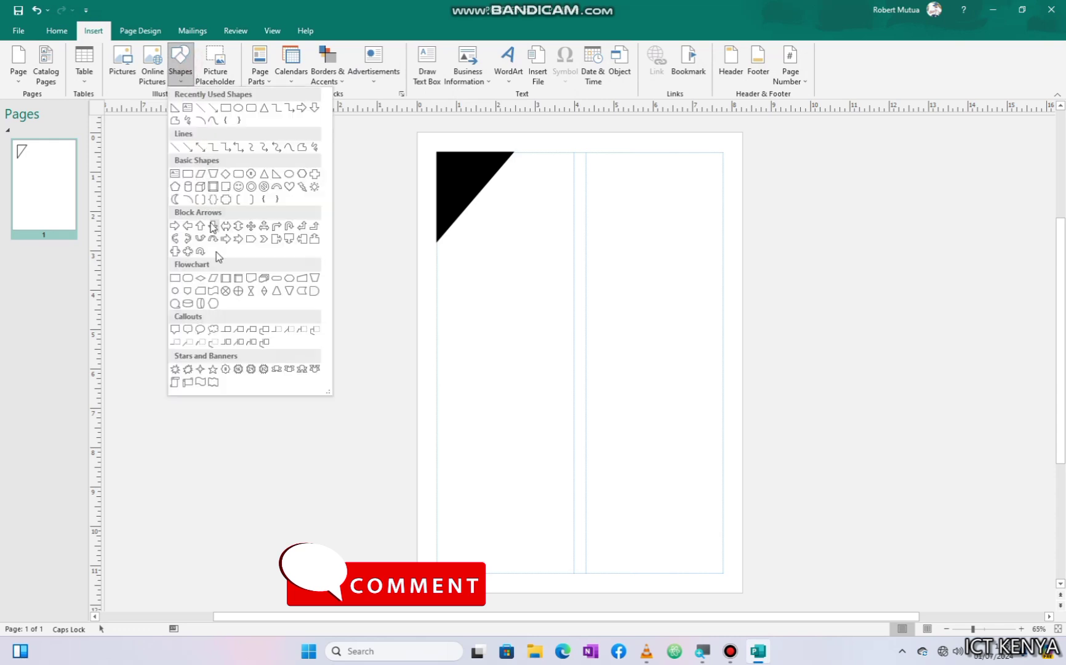
pyautogui.click(241, 369)
pyautogui.moveTo(198, 251)
pyautogui.mouseDown()
pyautogui.moveTo(261, 349)
pyautogui.moveTo(319, 359)
pyautogui.mouseUp()
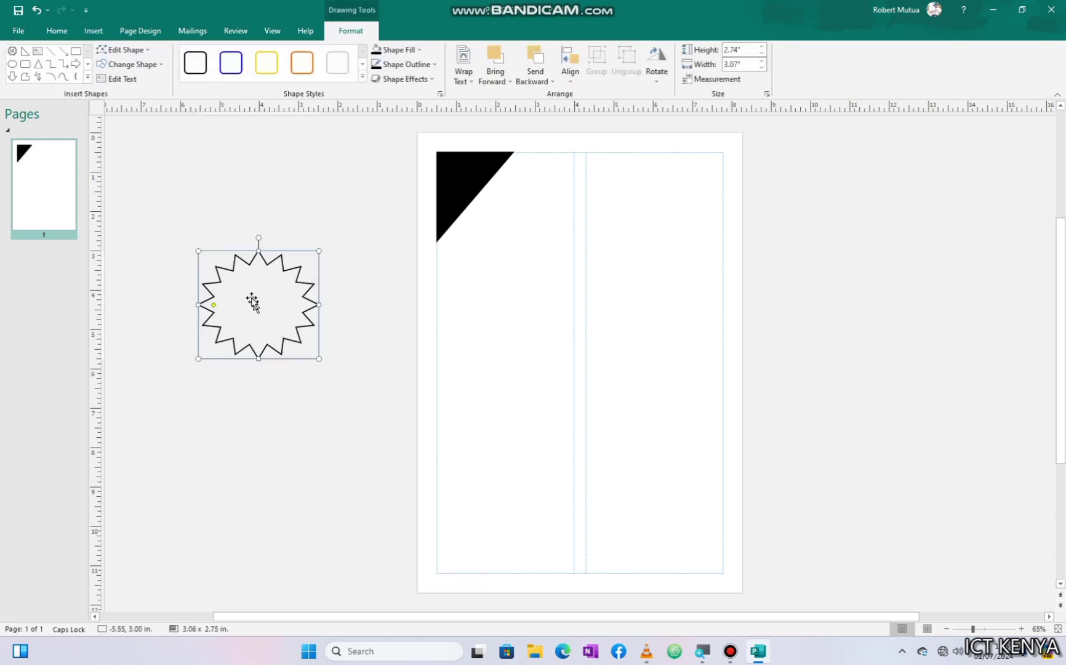
# - Add the text PK inside the star and align it to the centre of the shape
pyautogui.rightClick(252, 299)
pyautogui.click(296, 416)
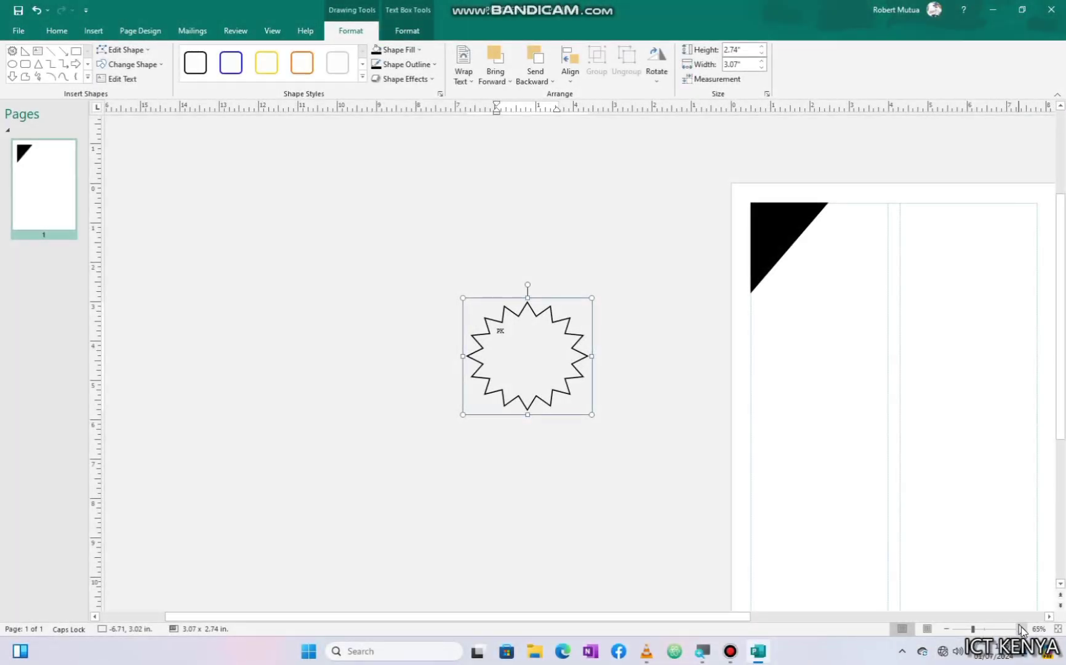
pyautogui.click(1021, 628)
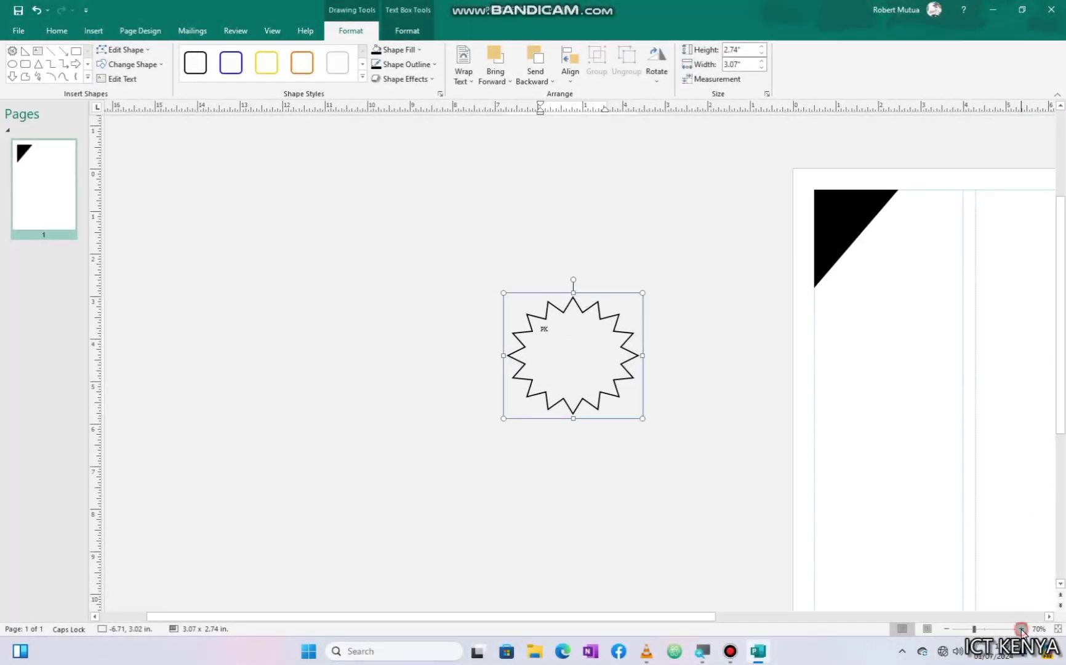
pyautogui.click(1021, 629)
pyautogui.click(1021, 629)
pyautogui.click(1021, 628)
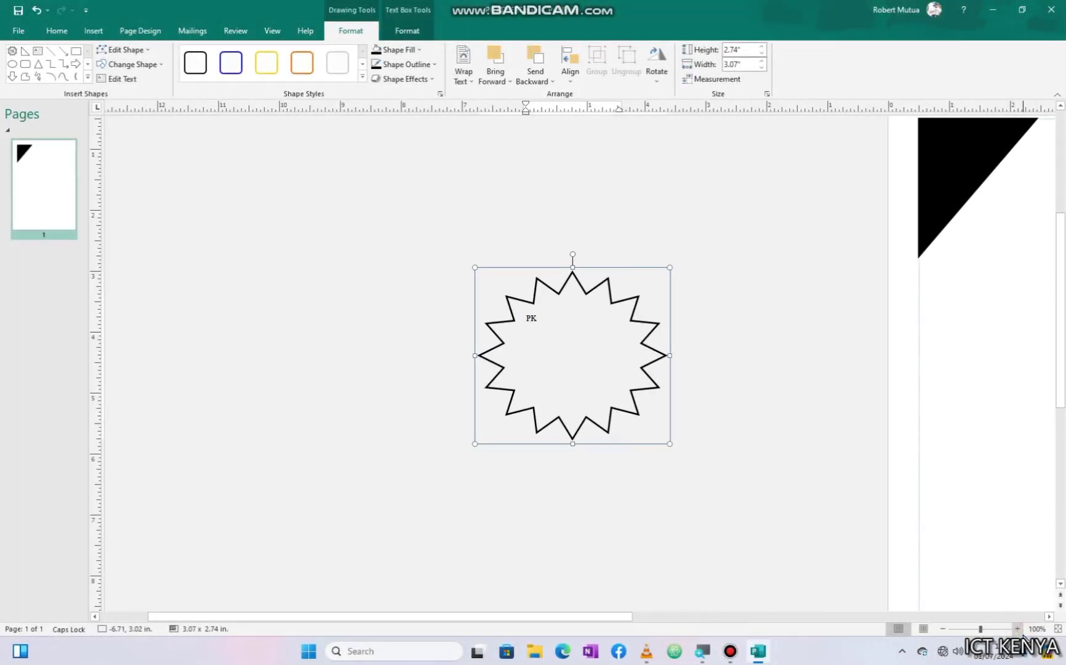
pyautogui.moveTo(629, 618); pyautogui.dragTo(685, 475)
pyautogui.keyDown('ctrl'); pyautogui.scroll(-2, 684, 475); pyautogui.keyUp('ctrl')
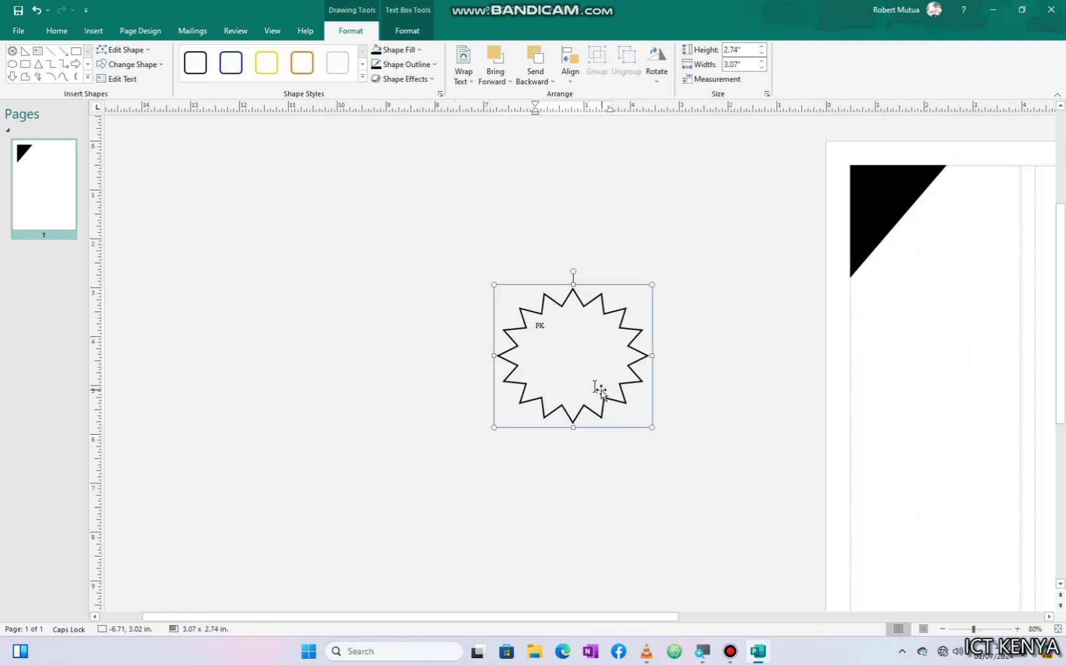
pyautogui.click(405, 31)
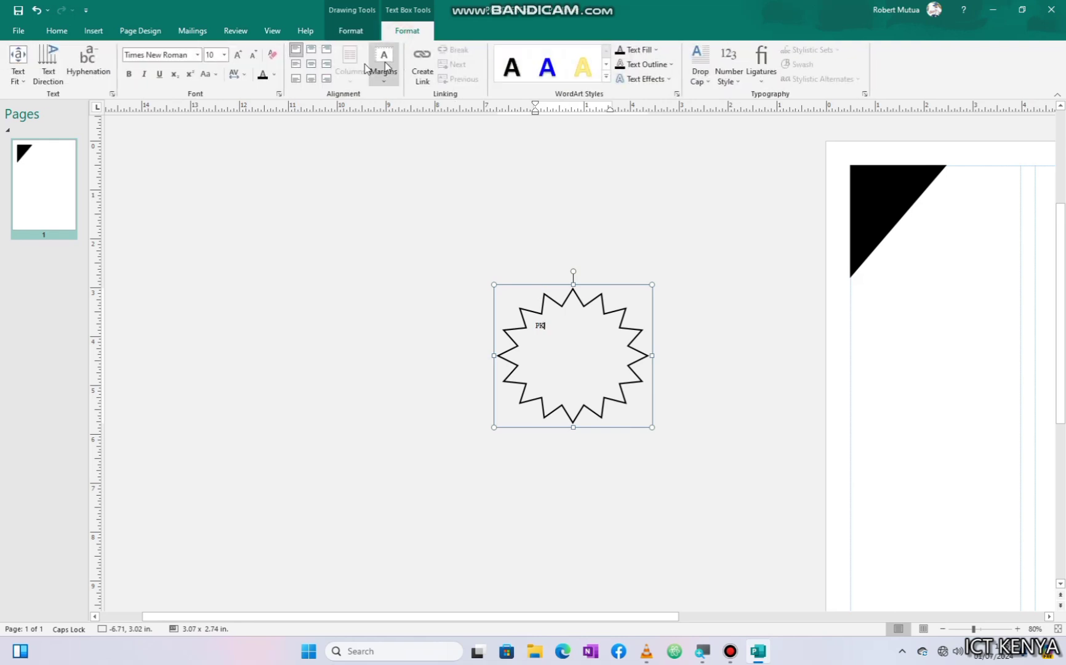
pyautogui.click(311, 64)
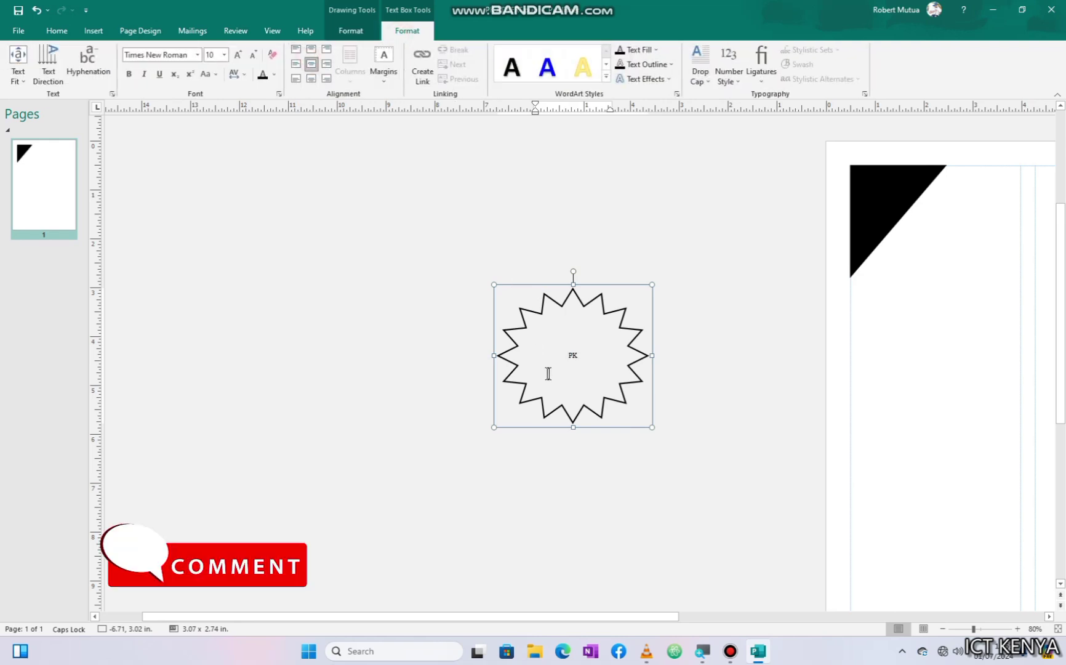
# - Enlarge the PK text to 28 points, then resize the star to about 1.87 by 1.76 inches over the black triangle
pyautogui.doubleClick(572, 356)
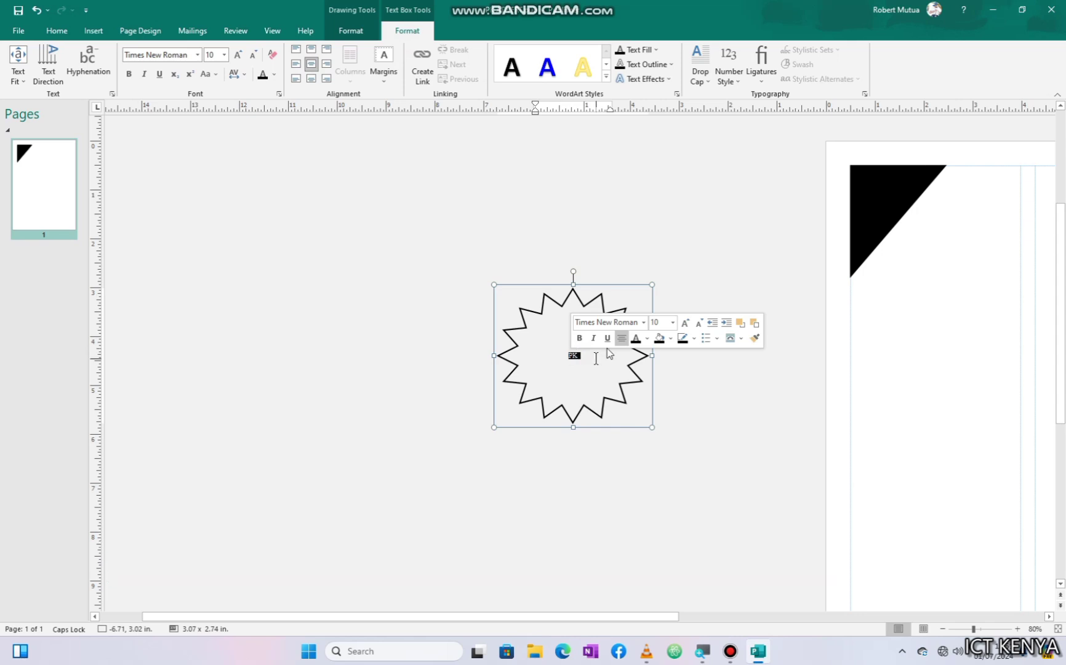
pyautogui.click(684, 322)
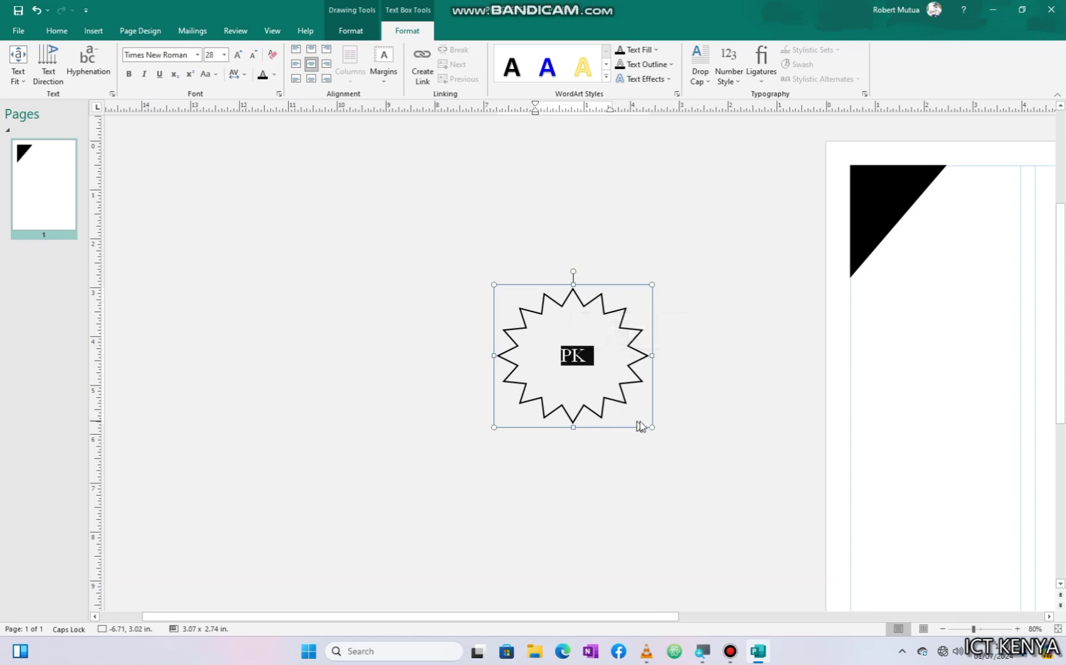
pyautogui.moveTo(649, 425); pyautogui.dragTo(911, 258)
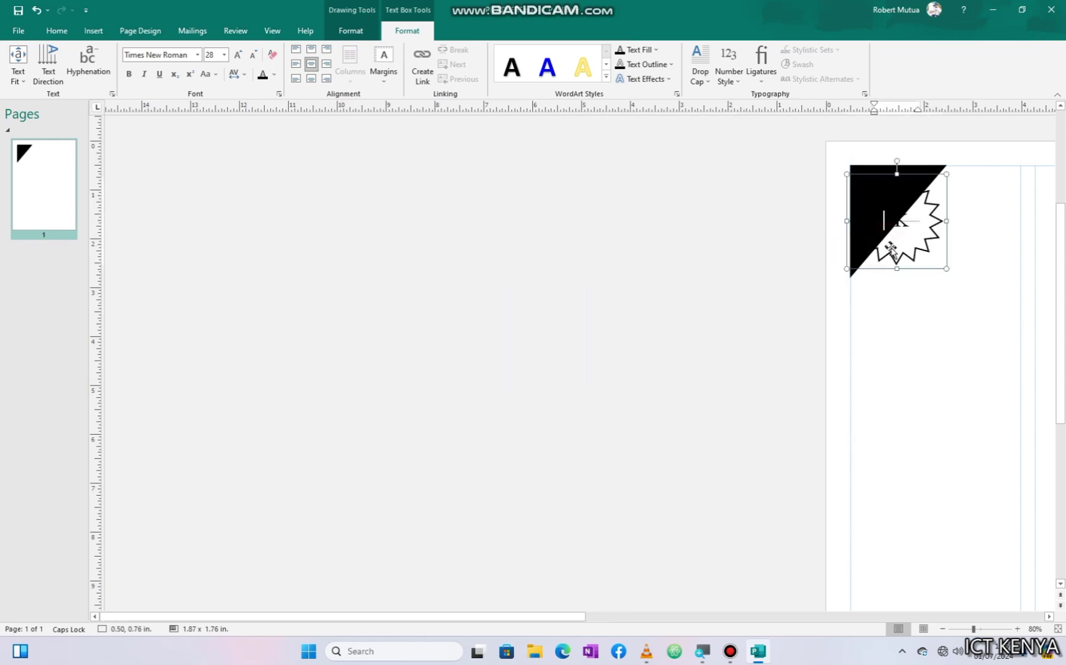
# - Fill the PK star with white so that it covers the black triangle behind it
pyautogui.press('Escape')
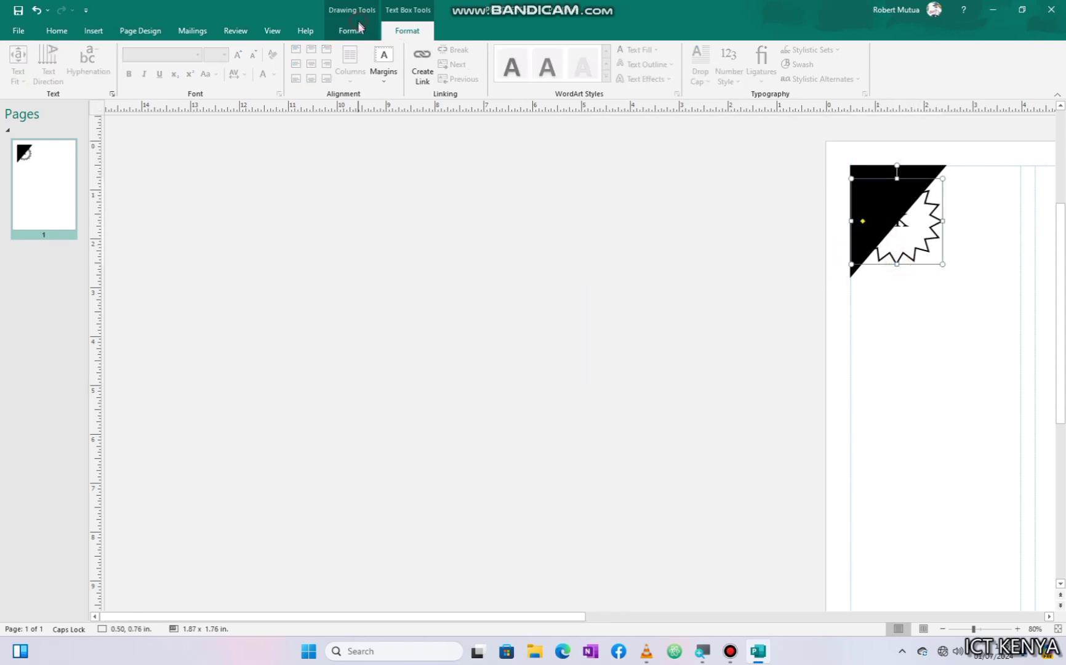
pyautogui.click(359, 25)
pyautogui.click(388, 50)
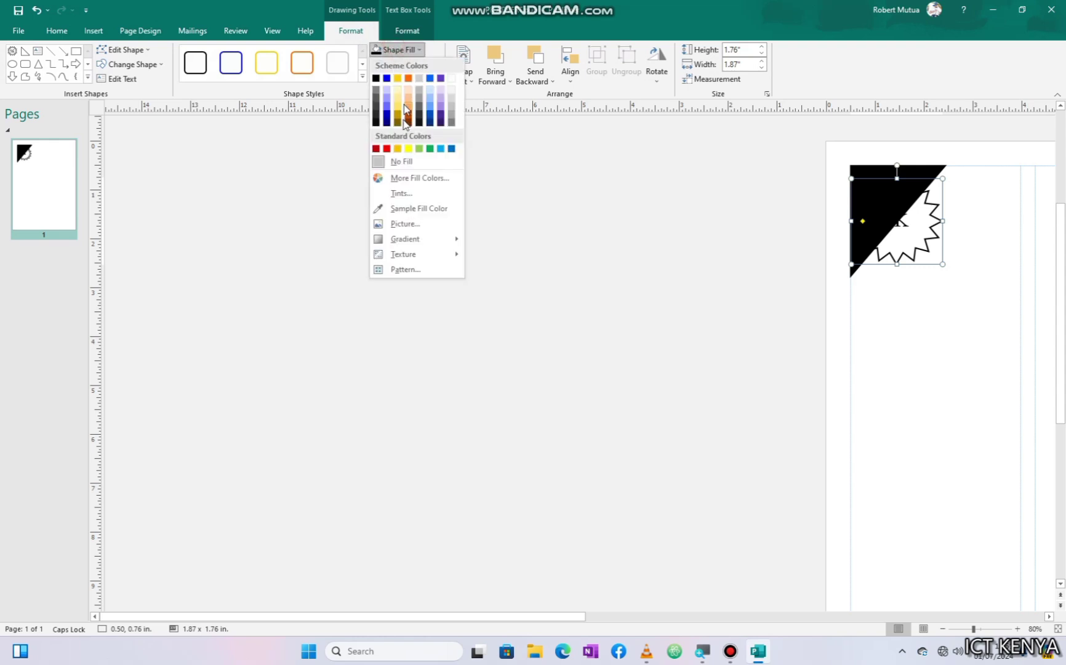
pyautogui.click(453, 80)
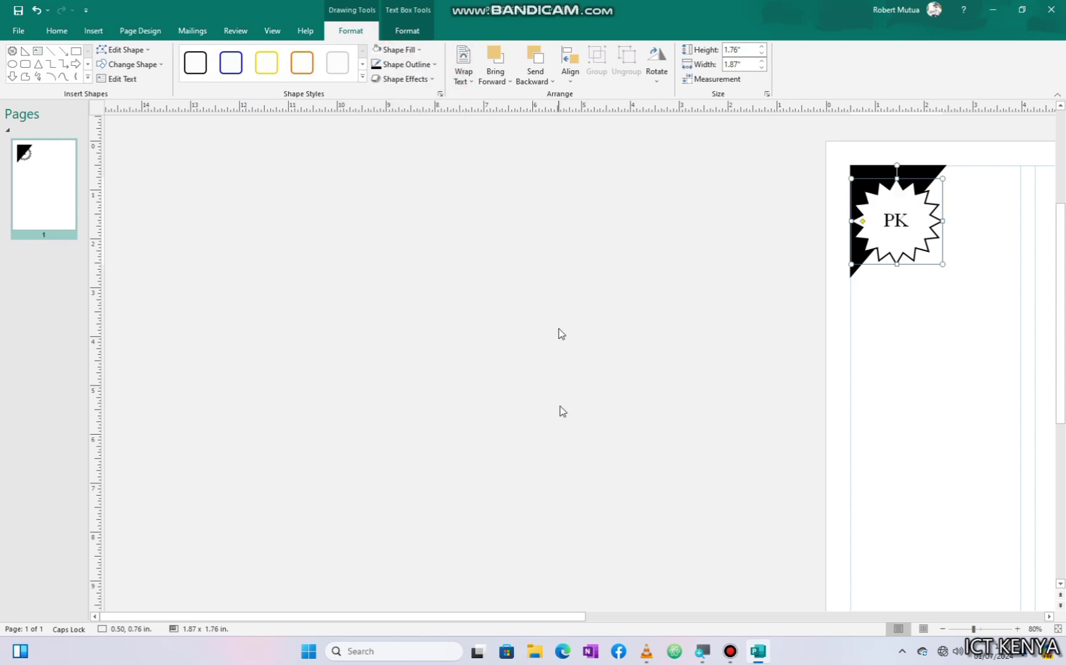
pyautogui.moveTo(488, 615); pyautogui.dragTo(638, 590)
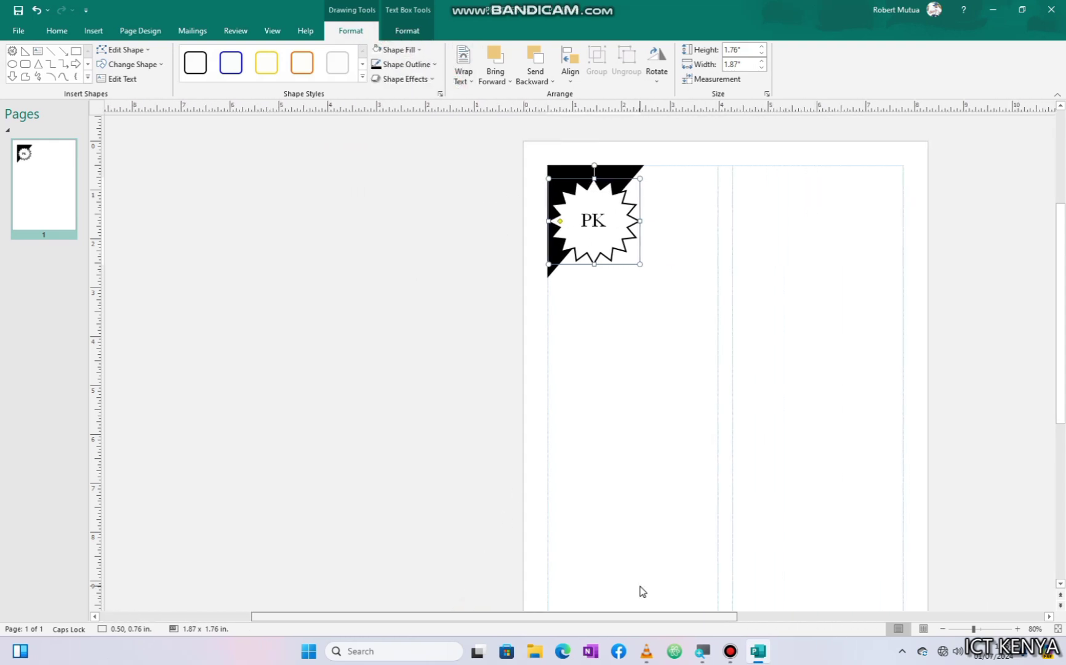
pyautogui.click(465, 439)
# - Draw a text box about 2.18 by 2.47 inches beside the page and enter UNBEATABLE TRANSPORT SERVICES at 20 points
pyautogui.click(94, 31)
pyautogui.click(427, 65)
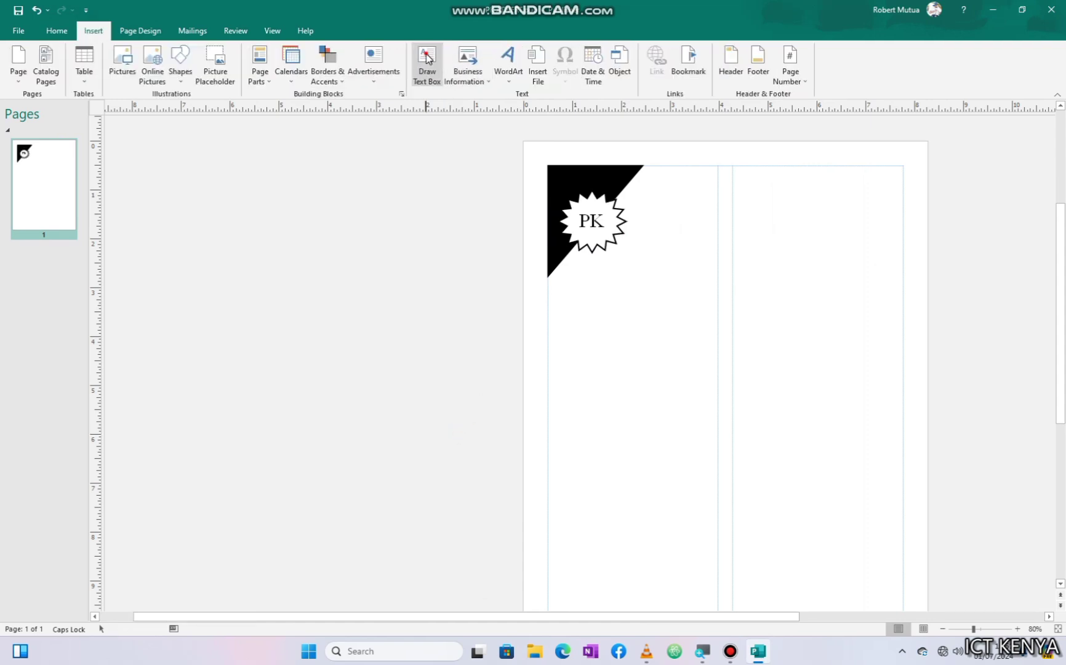
pyautogui.moveTo(244, 198)
pyautogui.mouseDown()
pyautogui.moveTo(266, 272)
pyautogui.moveTo(350, 309)
pyautogui.moveTo(358, 326)
pyautogui.mouseUp()
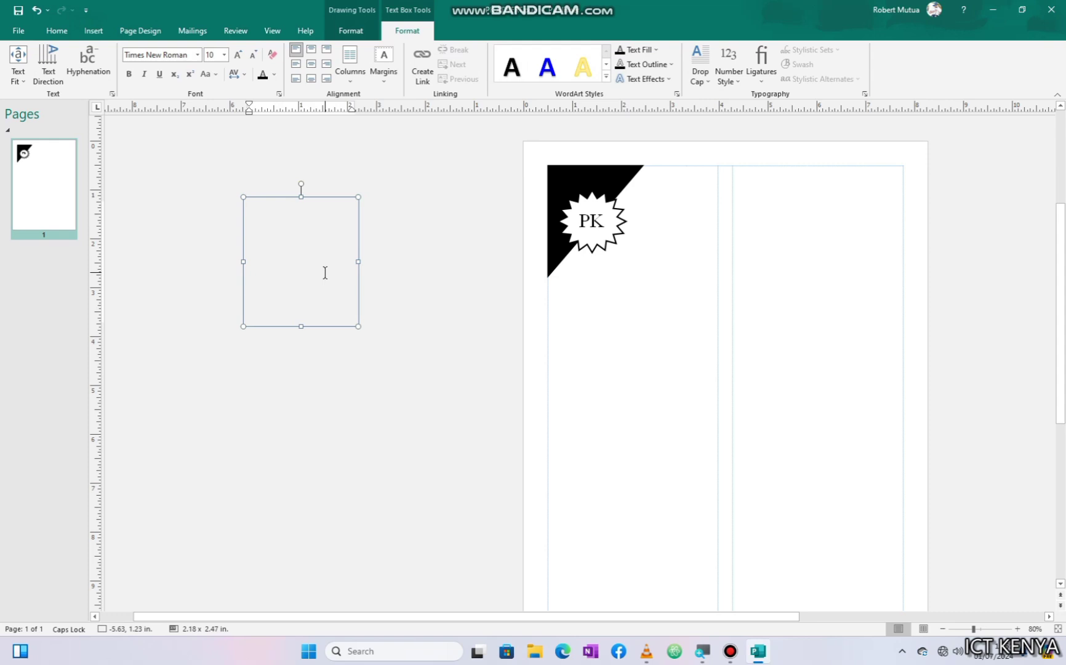
pyautogui.click(224, 54)
pyautogui.click(211, 214)
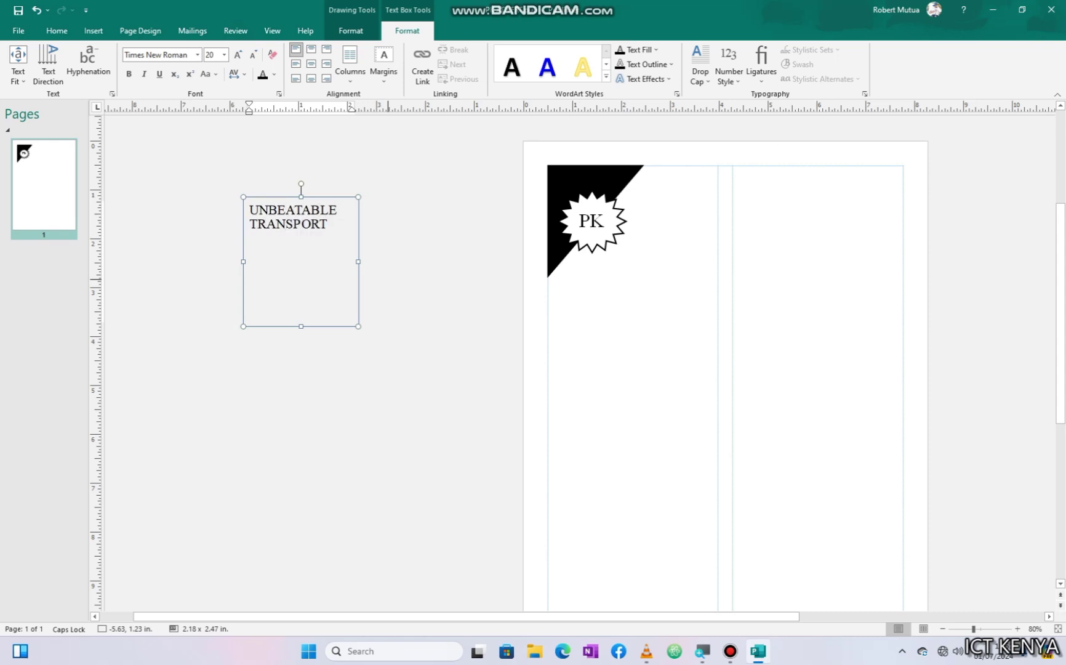
# - Centre and bold the UNBEATABLE TRANSPORT SERVICES heading and shorten its text box to about 1.20 inches high
pyautogui.hotkey('ctrl', 'a')
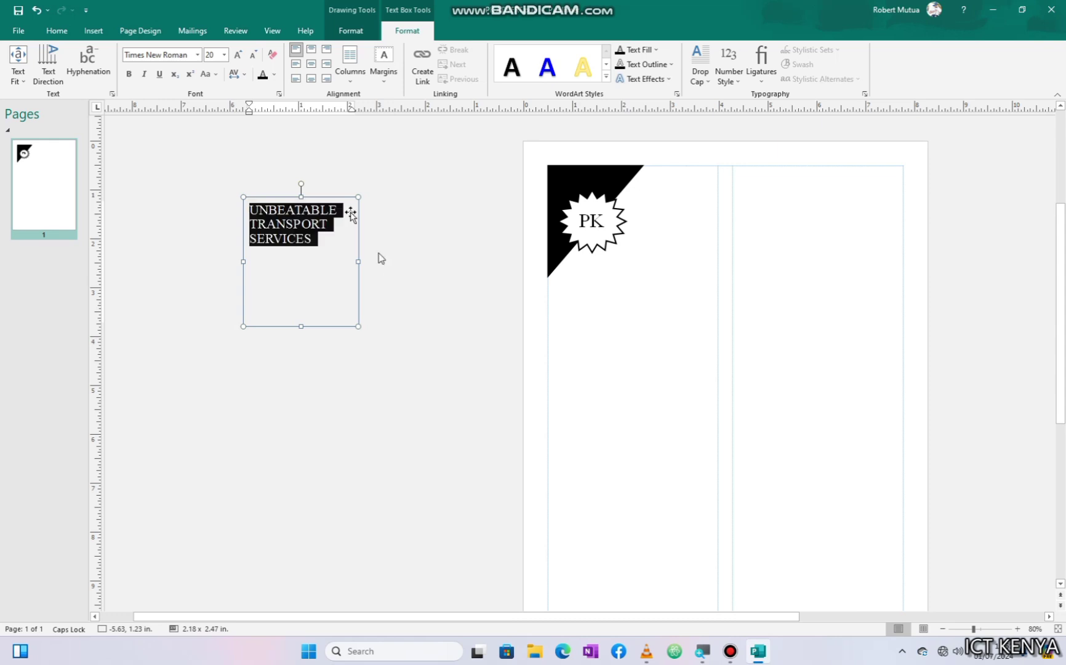
pyautogui.click(308, 54)
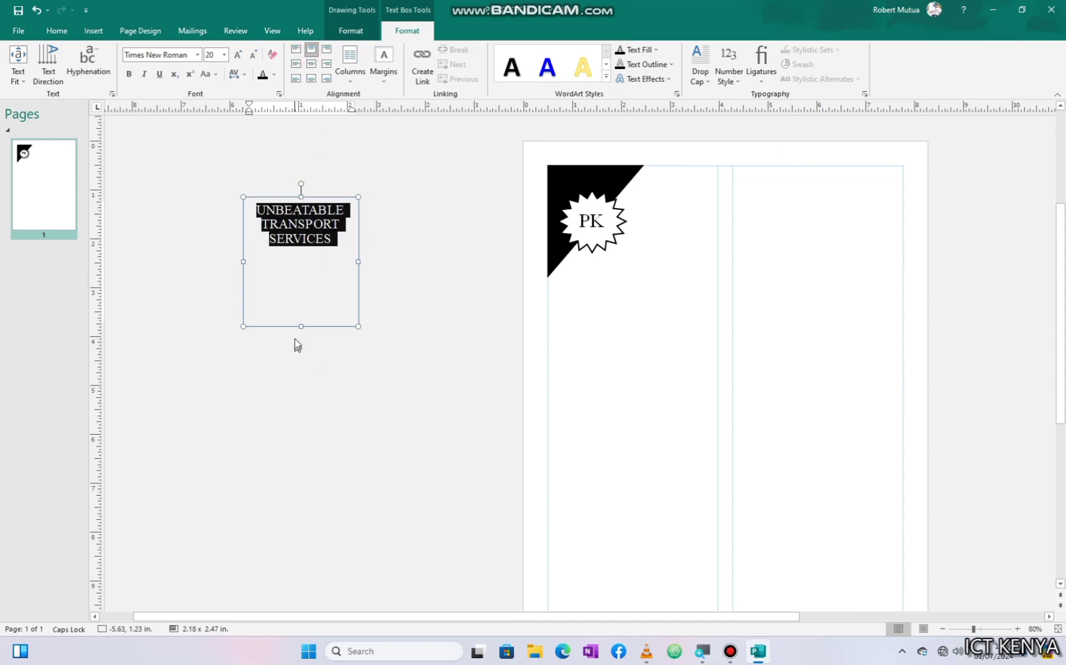
pyautogui.moveTo(302, 326); pyautogui.dragTo(299, 265)
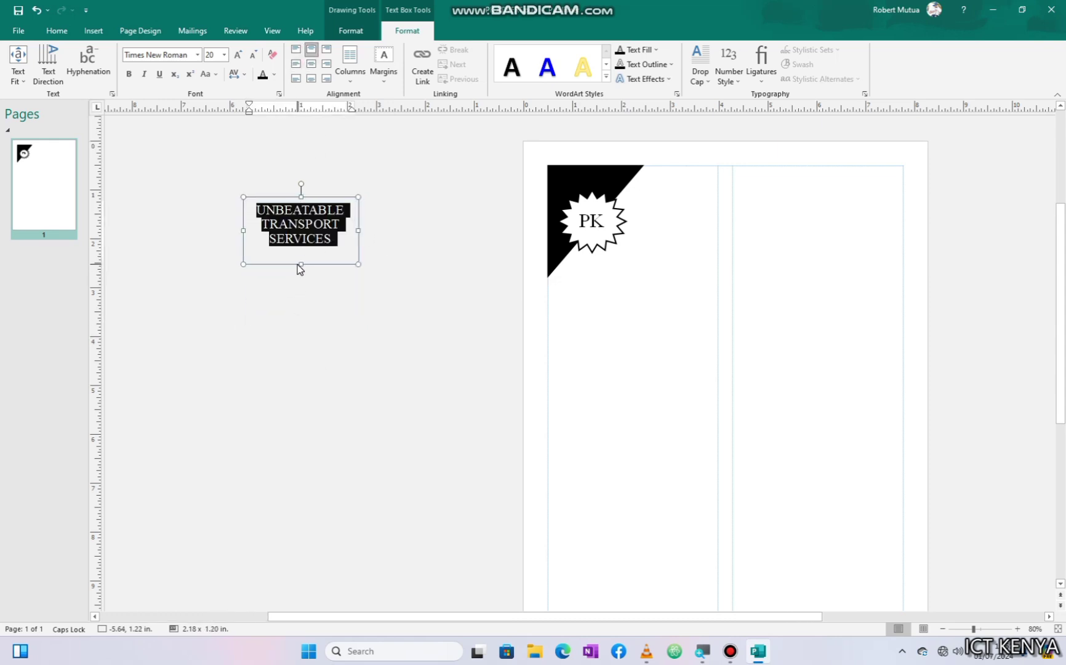
pyautogui.hotkey('ctrl', 'b')
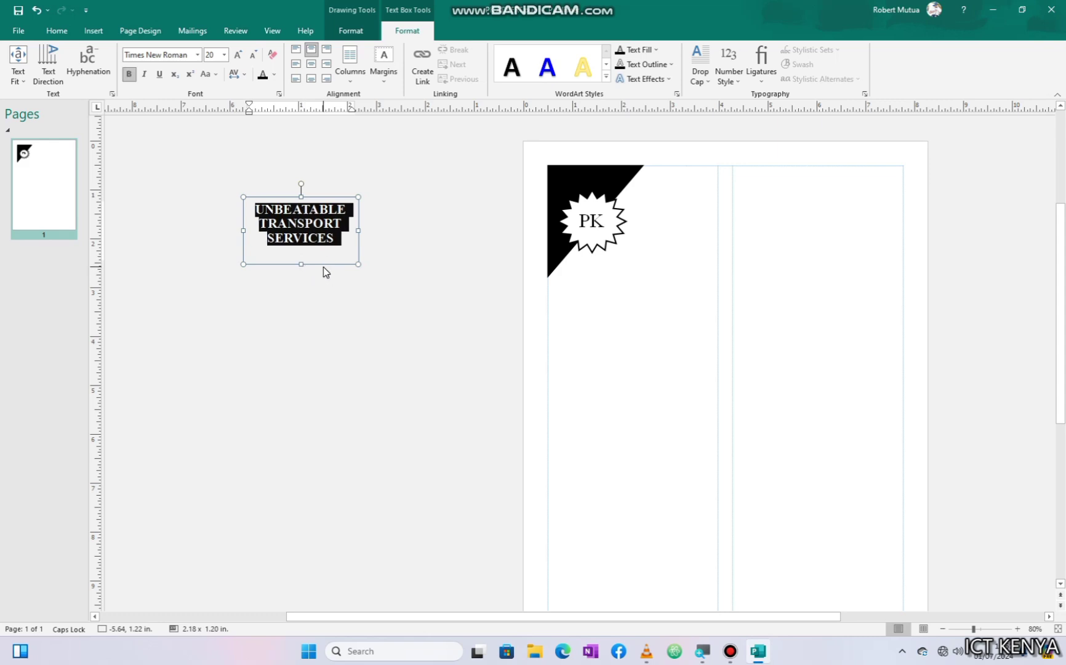
# - Place the heading box at the top of the first column beside the star and size it to about 2.18 by 1.04 inches
pyautogui.click(323, 265)
pyautogui.moveTo(323, 265); pyautogui.dragTo(687, 229)
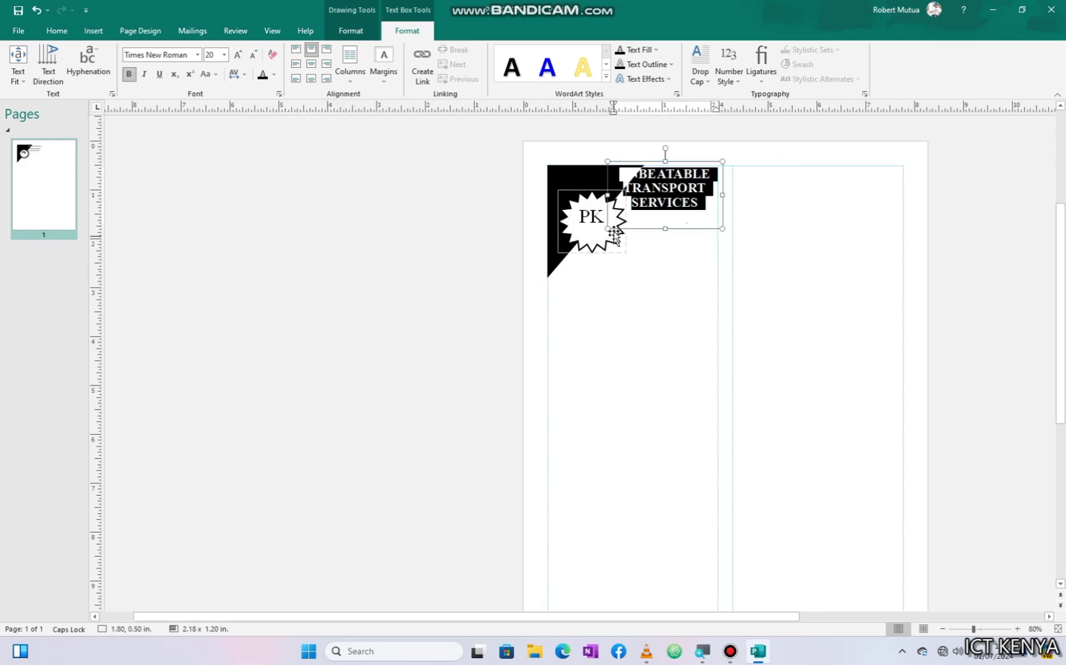
pyautogui.moveTo(607, 229); pyautogui.dragTo(616, 205)
pyautogui.click(637, 224)
pyautogui.click(659, 211)
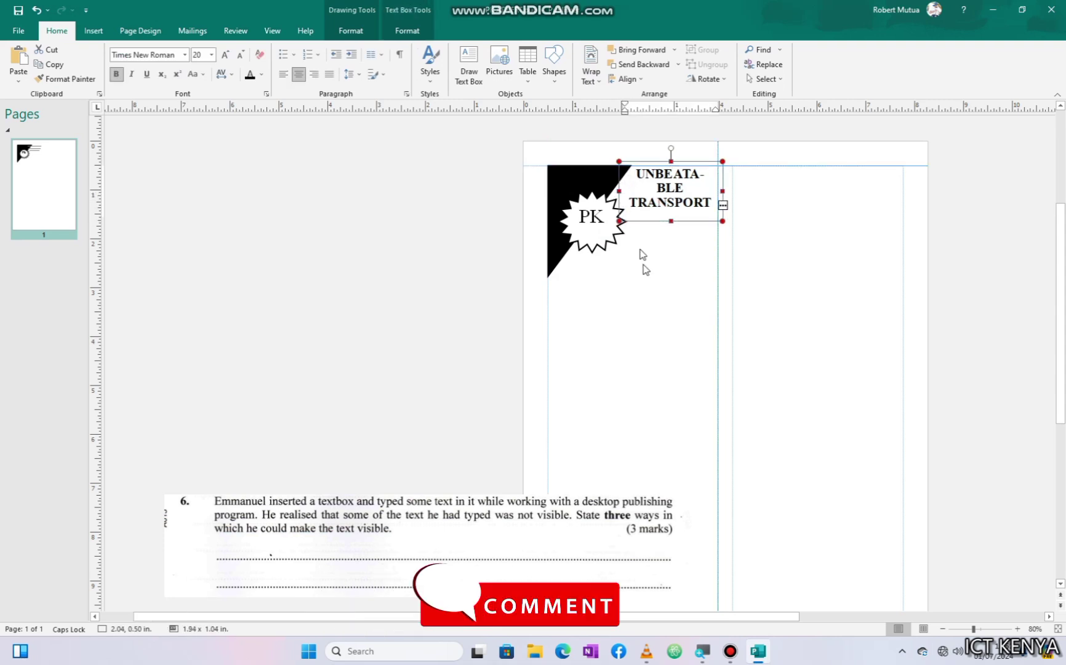
pyautogui.moveTo(727, 188); pyautogui.dragTo(734, 188)
pyautogui.moveTo(690, 219); pyautogui.dragTo(675, 219)
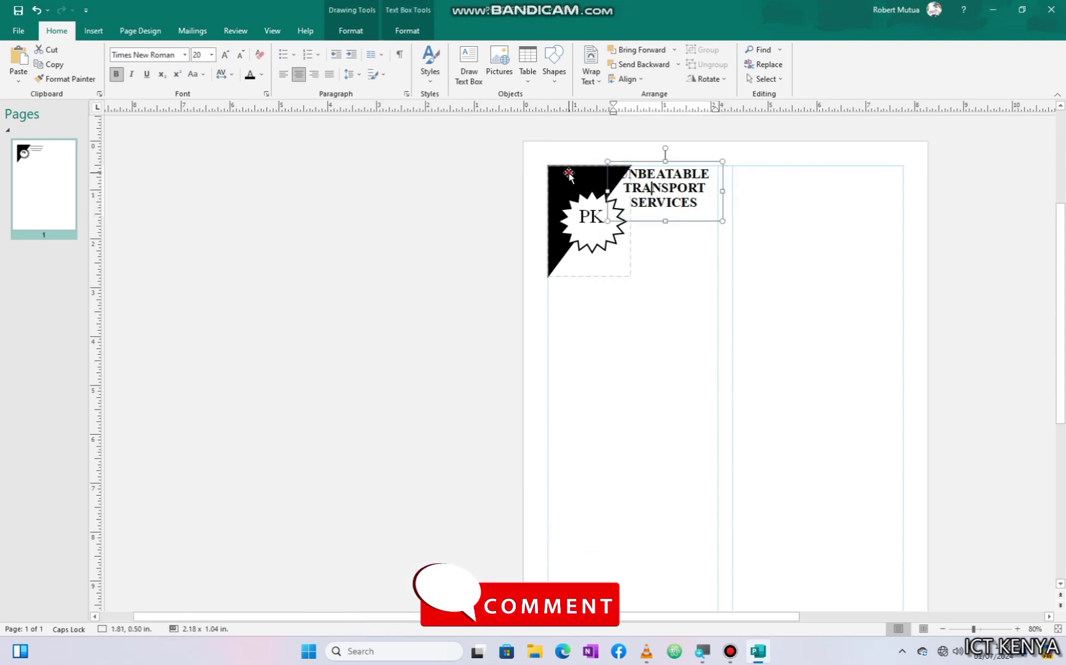
# - Narrow the black triangle and shrink the PK star to about 1.18 by 1.16 inches, clear of the heading
pyautogui.click(629, 273)
pyautogui.moveTo(629, 273); pyautogui.dragTo(610, 248)
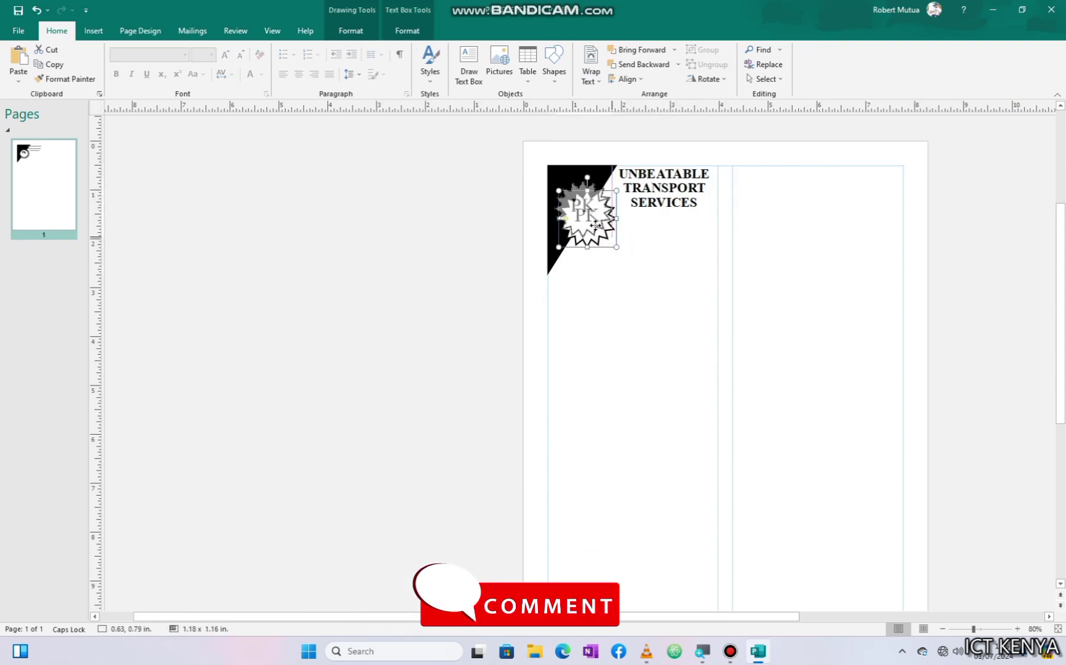
pyautogui.click(611, 300)
pyautogui.click(587, 351)
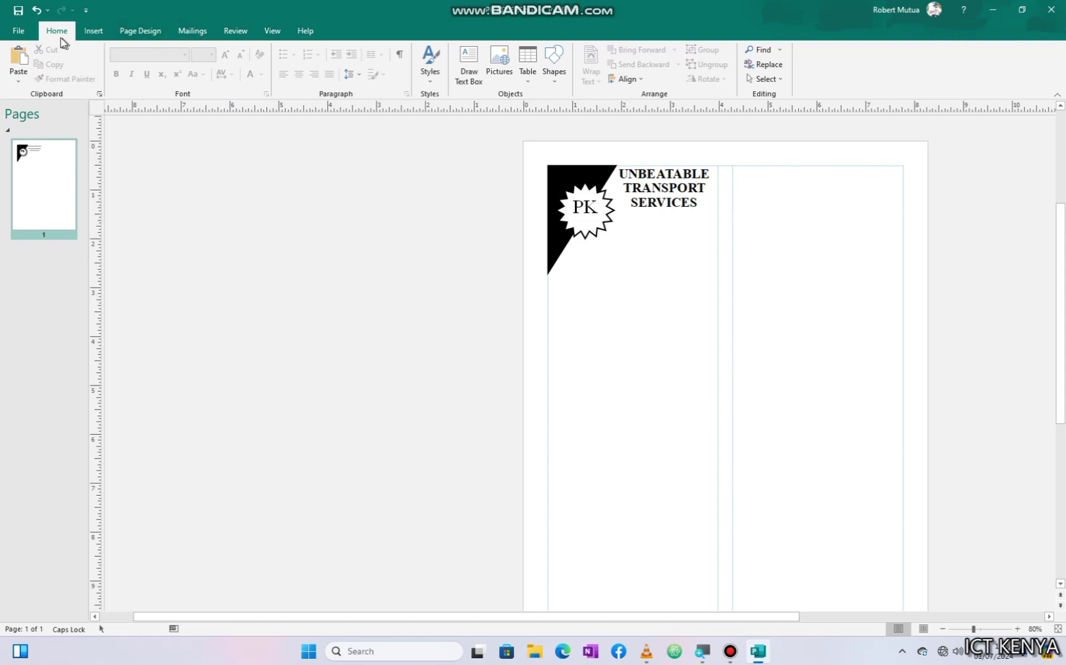
# - Draw a text box about 4.31 by 2.08 inches beside the page and enter the paragraph beginning "PK is one of the best transport service company"
pyautogui.click(93, 35)
pyautogui.click(427, 65)
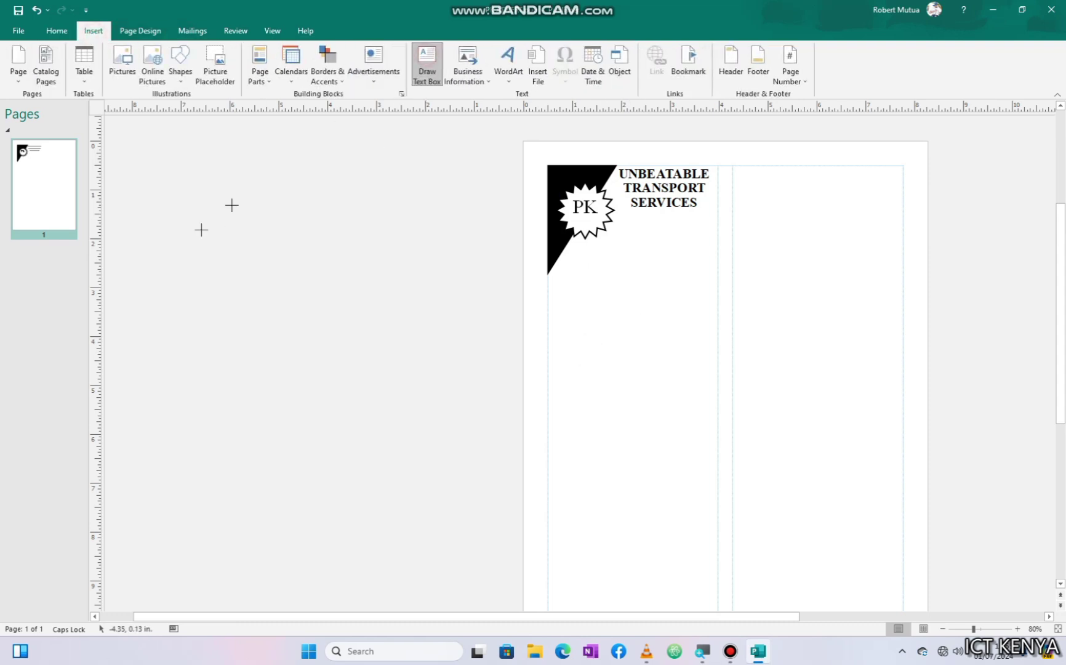
pyautogui.moveTo(194, 233); pyautogui.dragTo(409, 336)
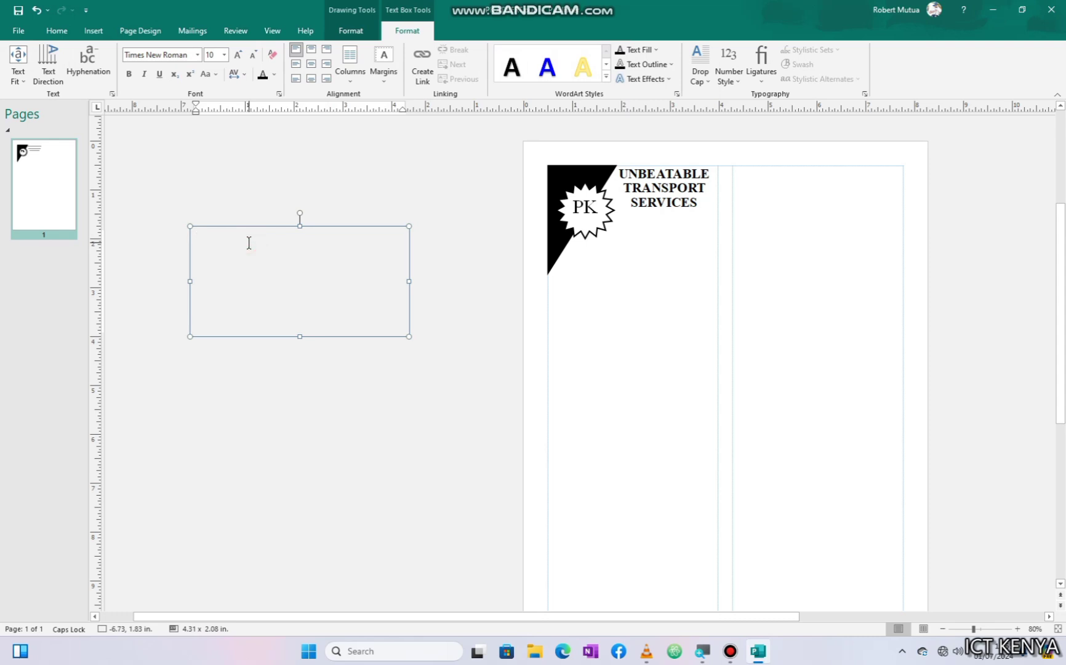
pyautogui.hotkey('ctrl', 'f')
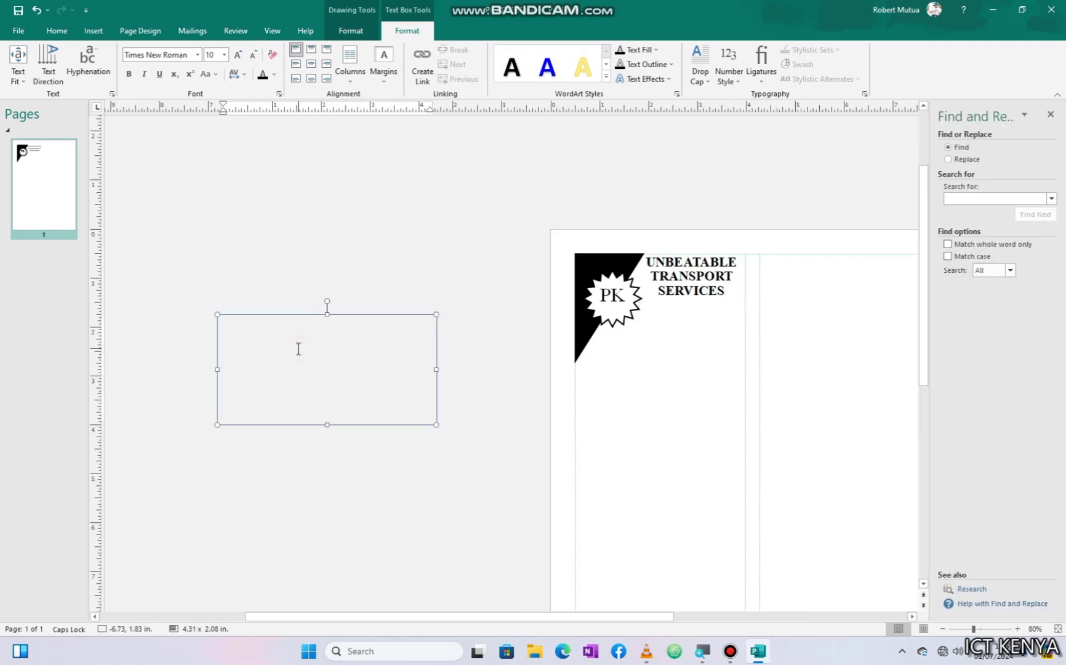
pyautogui.write('PK is one of the best transport service company. We believe that the customer is always right. We are announcing a  change in fare payment rates for different routes to favor our customers as shown in the table below. Please note that currently we operate between CBD, Ukunda, Likoni, Mtwapa and Sabasaba. Customers are advice to have their eyes on their luggage  as they travel.')
# - Fit the paragraph's text box to the width of the first column, directly below the black triangle
pyautogui.moveTo(433, 426); pyautogui.dragTo(691, 442)
pyautogui.click(689, 455)
pyautogui.scroll(-1, 611, 437)
# - Draw a text box about 3.74 by 0.57 inches beside the page and enter YOU CAN'T COMPARE, centred at 14 points
pyautogui.click(93, 30)
pyautogui.click(429, 64)
pyautogui.moveTo(246, 318); pyautogui.dragTo(438, 354)
pyautogui.click(224, 54)
pyautogui.click(209, 220)
pyautogui.write("YOU CAN'T COMPARE")
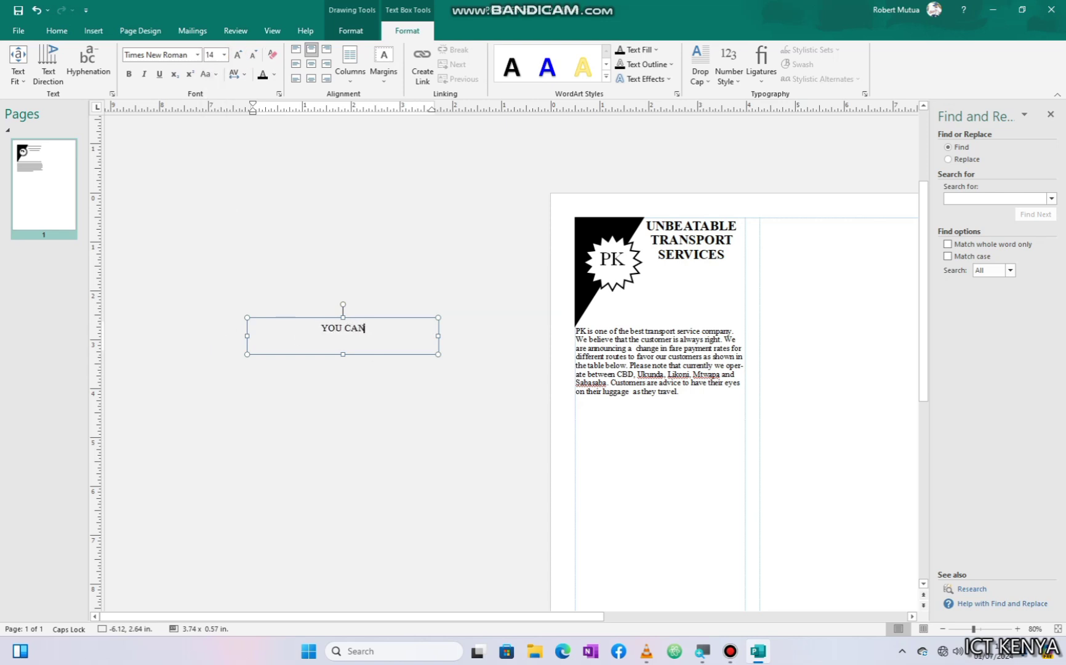
# - Bold the YOU CAN'T COMPARE slogan and fit its box to the first column directly below the paragraph
pyautogui.hotkey('ctrl', 'a')
pyautogui.hotkey('ctrl', 'b')
pyautogui.moveTo(342, 333); pyautogui.dragTo(660, 406)
pyautogui.moveTo(747, 419); pyautogui.dragTo(747, 431)
pyautogui.click(718, 459)
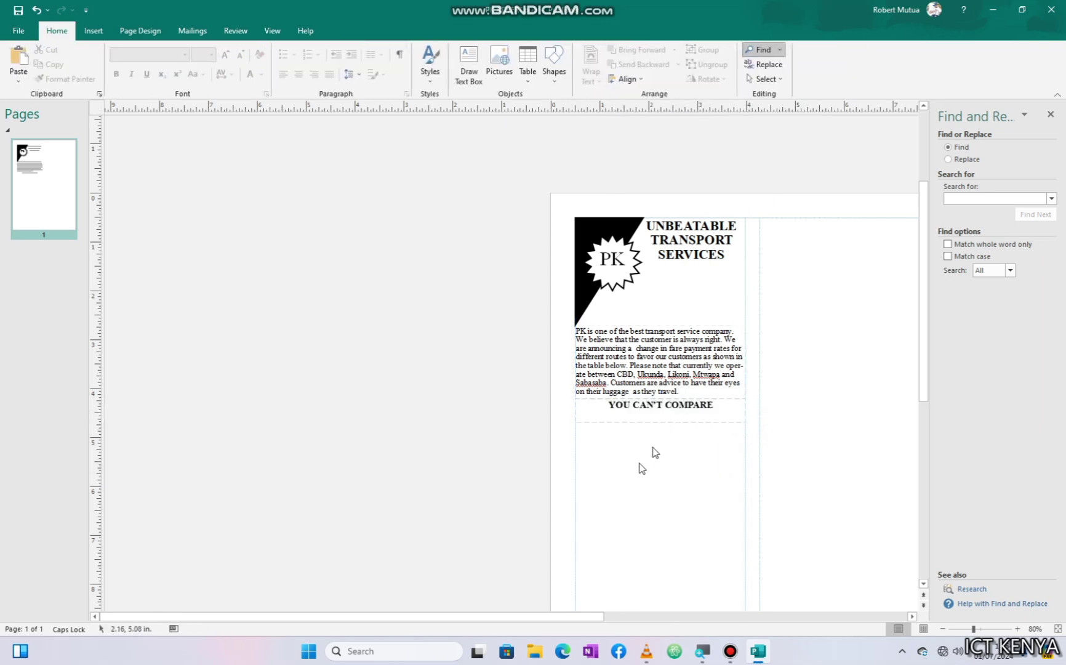
# - Insert a table with 4 columns and 6 rows and move it onto the empty area beside the page
pyautogui.click(93, 30)
pyautogui.click(85, 64)
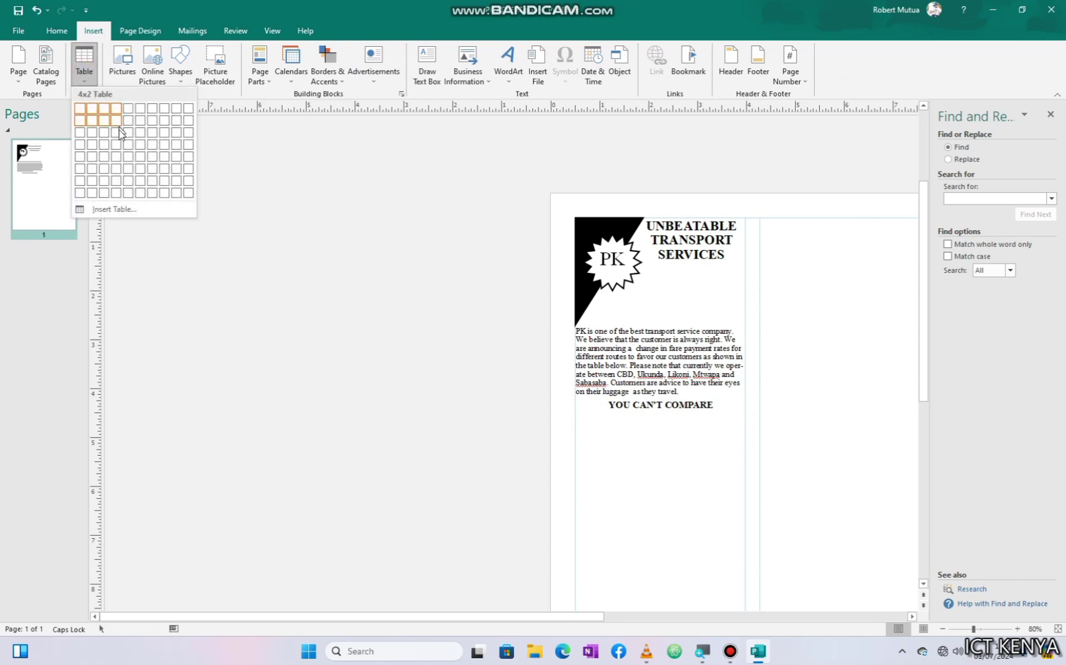
pyautogui.click(121, 170)
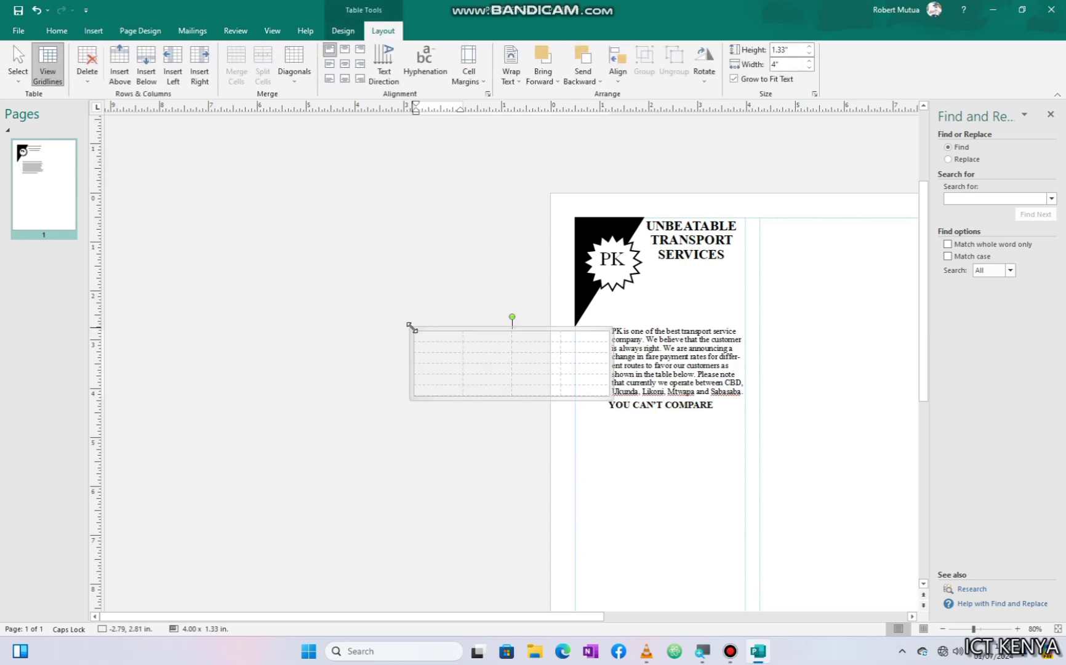
pyautogui.moveTo(416, 330)
pyautogui.mouseDown()
pyautogui.moveTo(362, 302)
pyautogui.moveTo(245, 292)
pyautogui.moveTo(369, 304)
pyautogui.moveTo(421, 329)
pyautogui.moveTo(420, 351)
pyautogui.mouseUp()
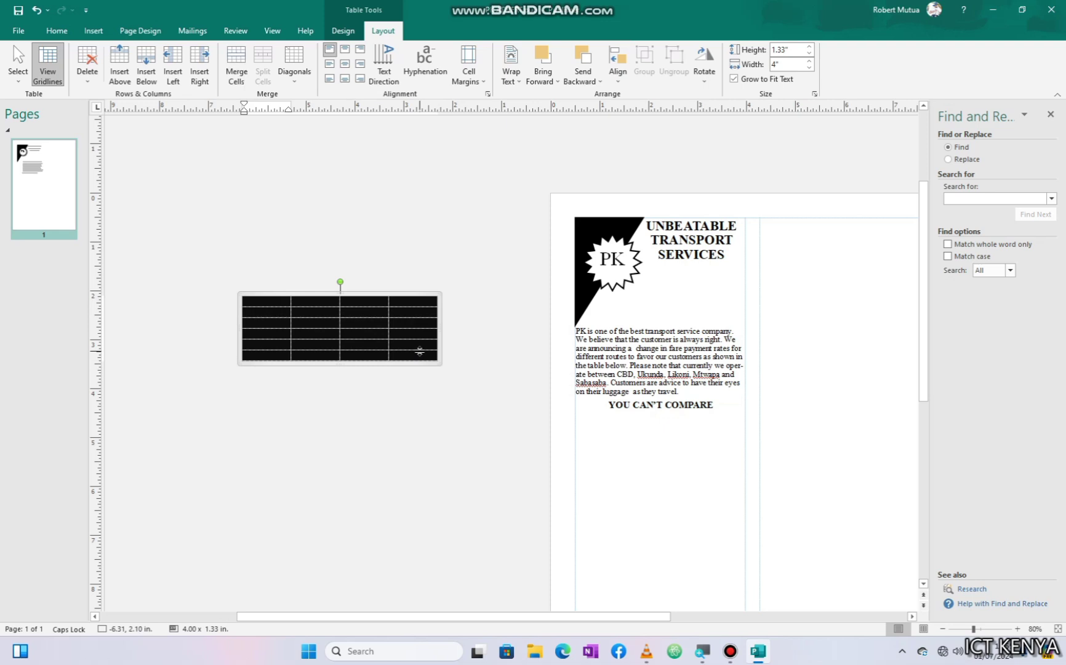
# - Apply black ½ pt borders to all cells of the table
pyautogui.click(343, 31)
pyautogui.click(552, 69)
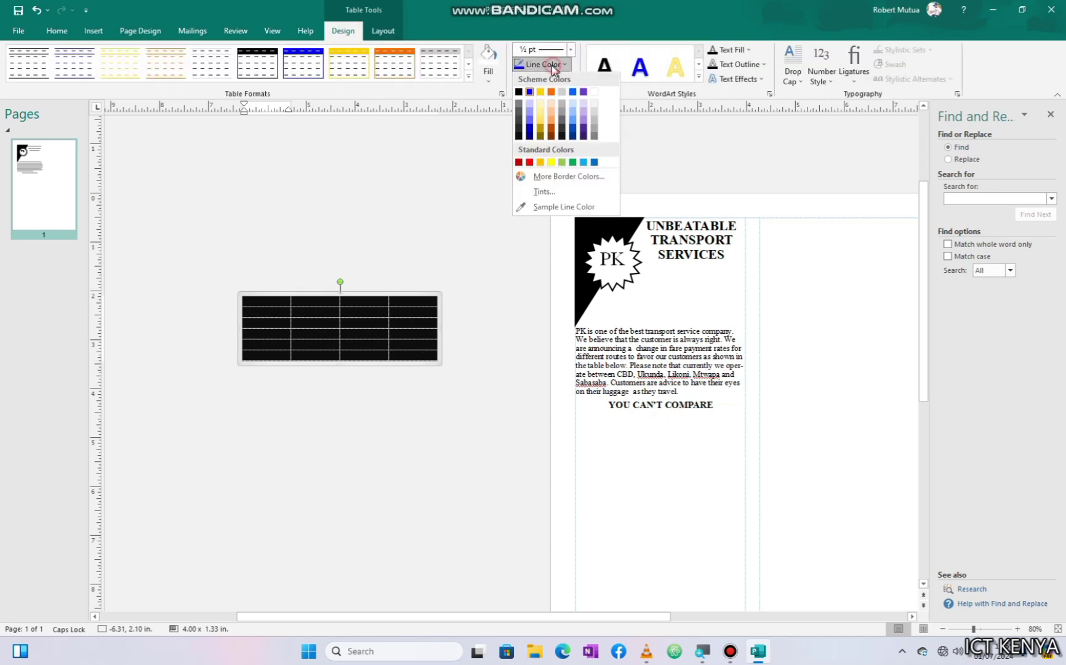
pyautogui.click(520, 92)
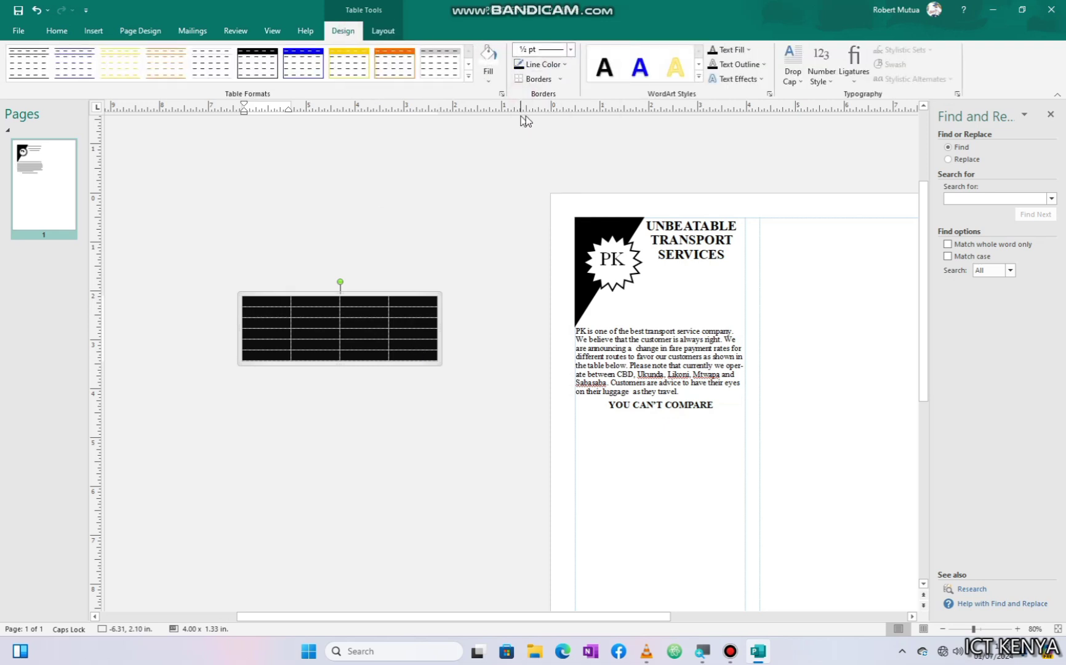
pyautogui.click(560, 79)
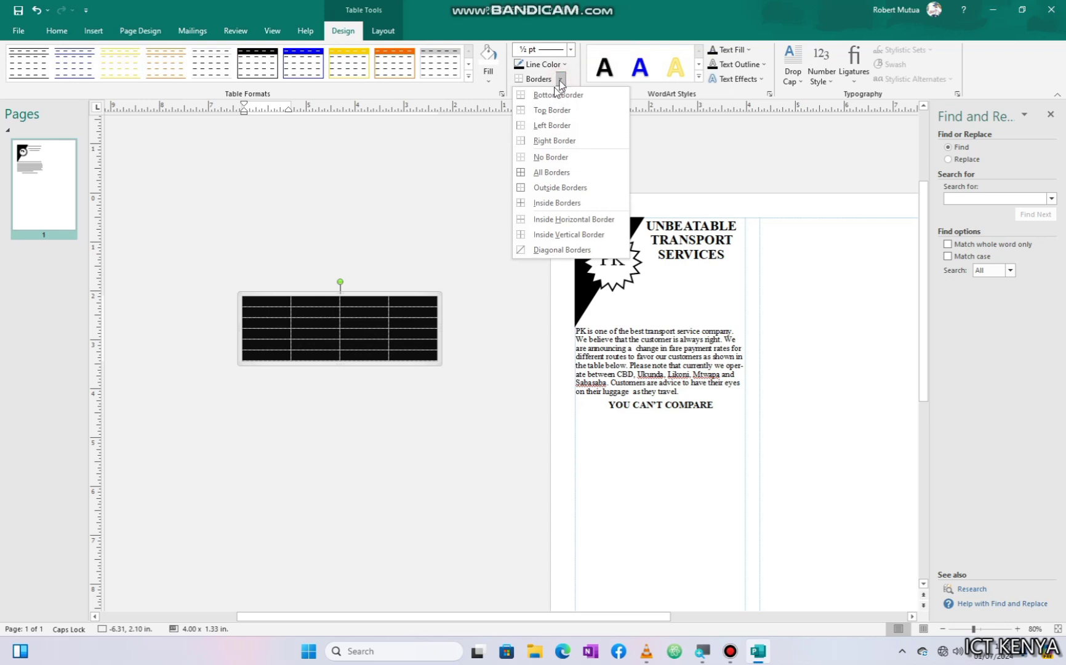
pyautogui.click(545, 173)
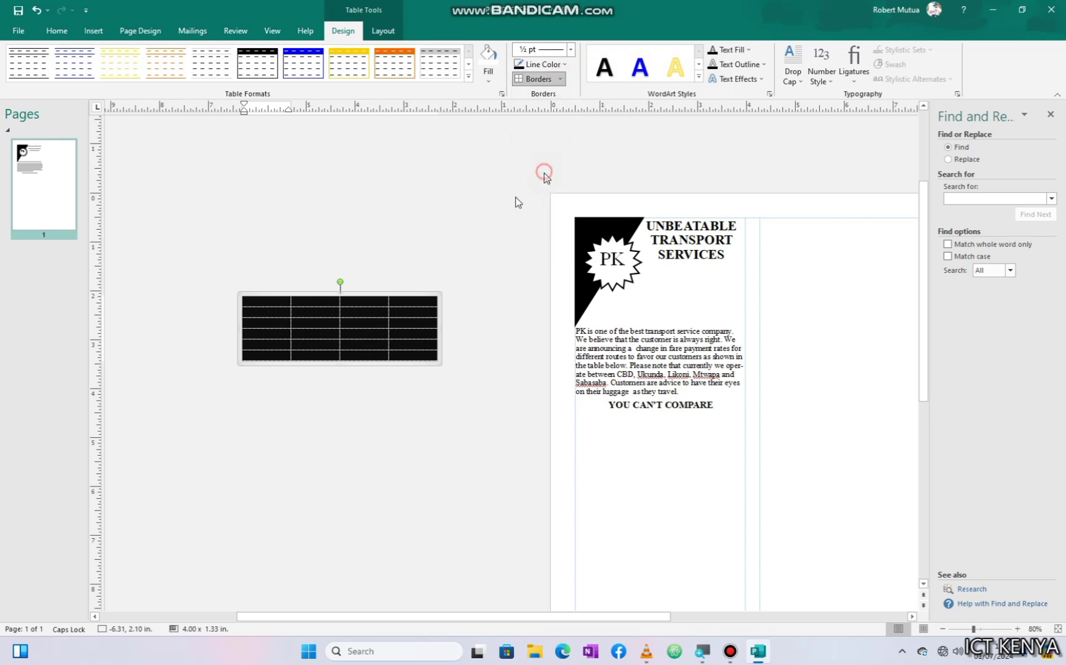
pyautogui.click(377, 421)
# - Merge the four cells of the table's first row into a single heading cell
pyautogui.moveTo(265, 303); pyautogui.dragTo(401, 302)
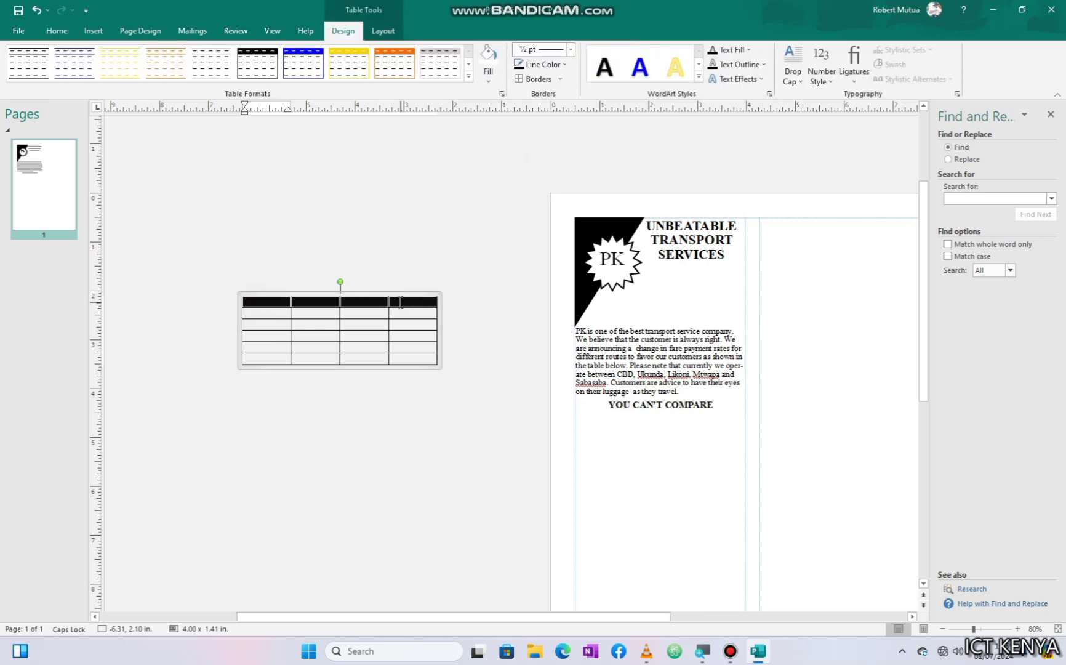
pyautogui.rightClick(400, 303)
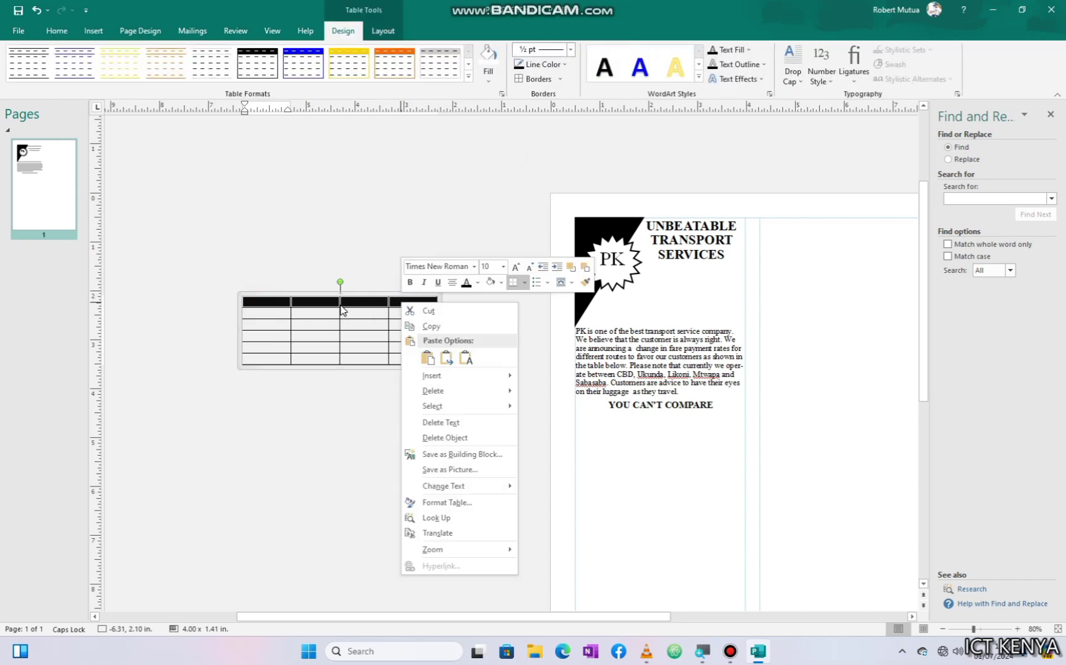
pyautogui.click(423, 26)
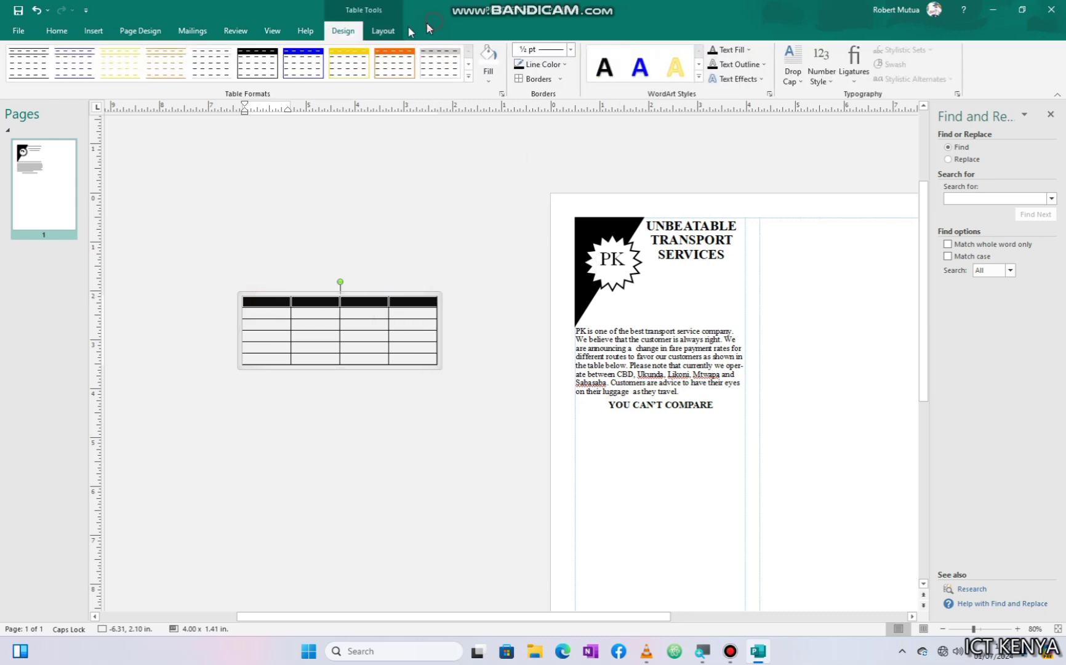
pyautogui.click(383, 31)
pyautogui.click(242, 60)
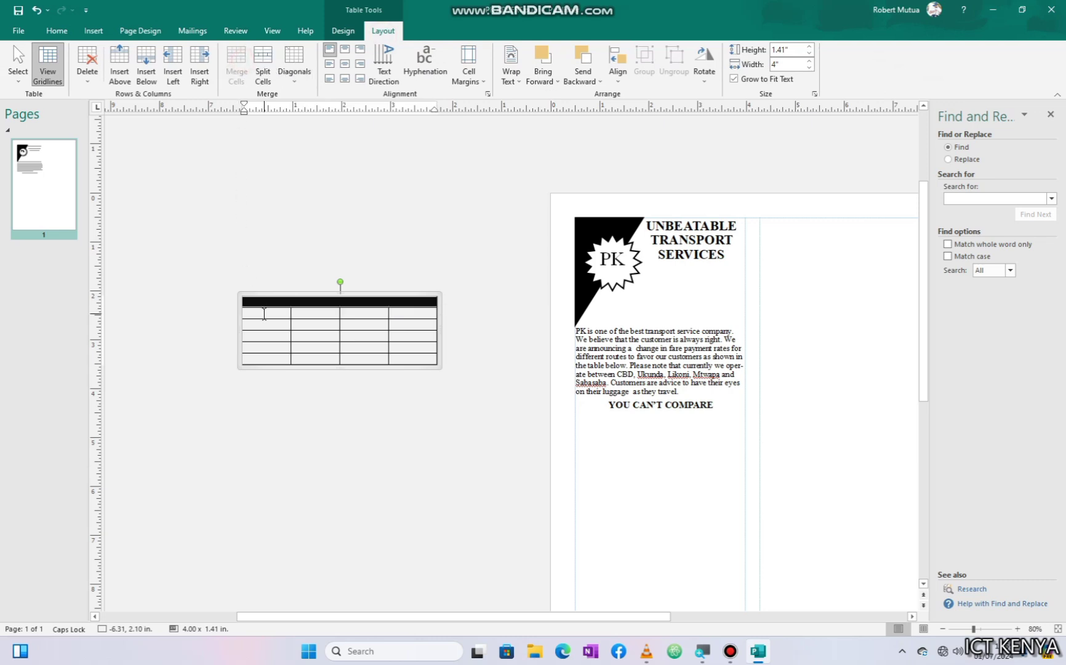
# - Enter the bold, centred heading "PK TRANSPORT SERVICES" in the table's merged first row
pyautogui.click(264, 302)
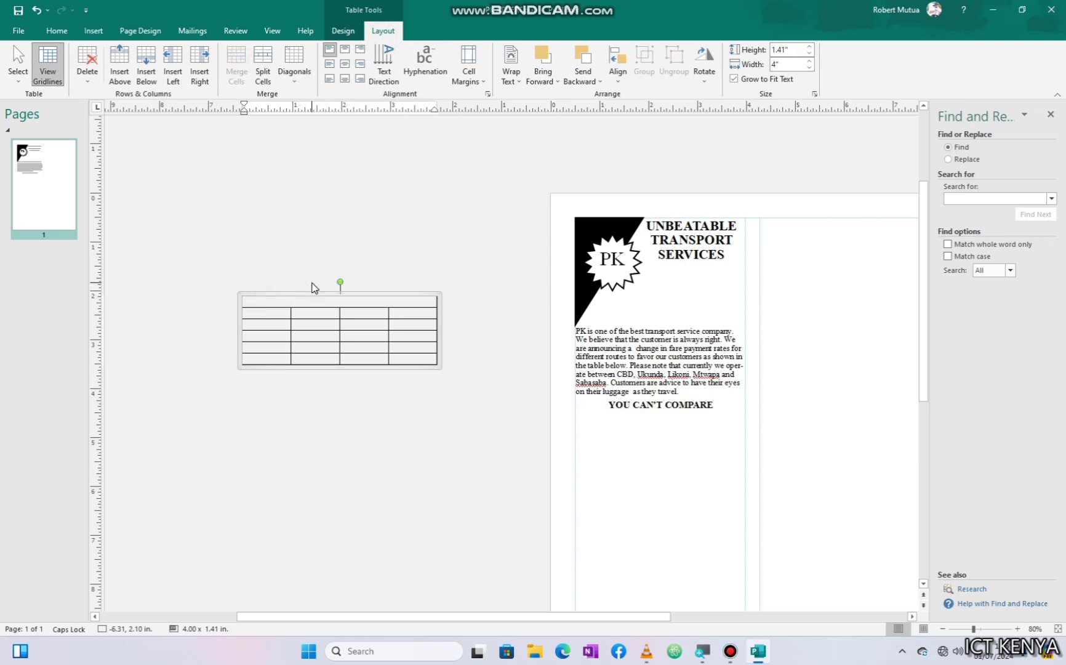
pyautogui.press('capslock')
pyautogui.write('PK TRANSPORT SERVICES')
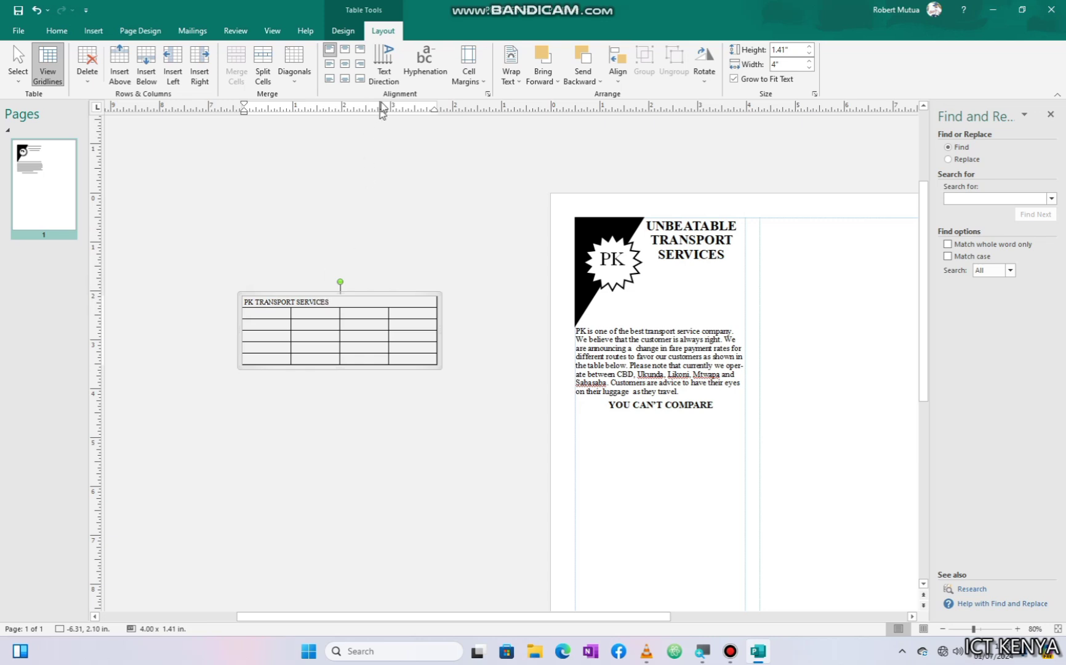
pyautogui.click(344, 48)
pyautogui.tripleClick(340, 303)
# - Fill the table's second row with bold FROM, TO and AMOUNT KSH() headers and a plain SAFE TRAVEL, widening the AMOUNT column to fit
pyautogui.click(269, 315)
pyautogui.write('FROM')
pyautogui.press('Tab')
pyautogui.write('TO')
pyautogui.write('AMOUNT KSH(')
pyautogui.moveTo(389, 314); pyautogui.dragTo(402, 313)
pyautogui.scroll(2, 410, 304)
pyautogui.write('SAFE TRAV')
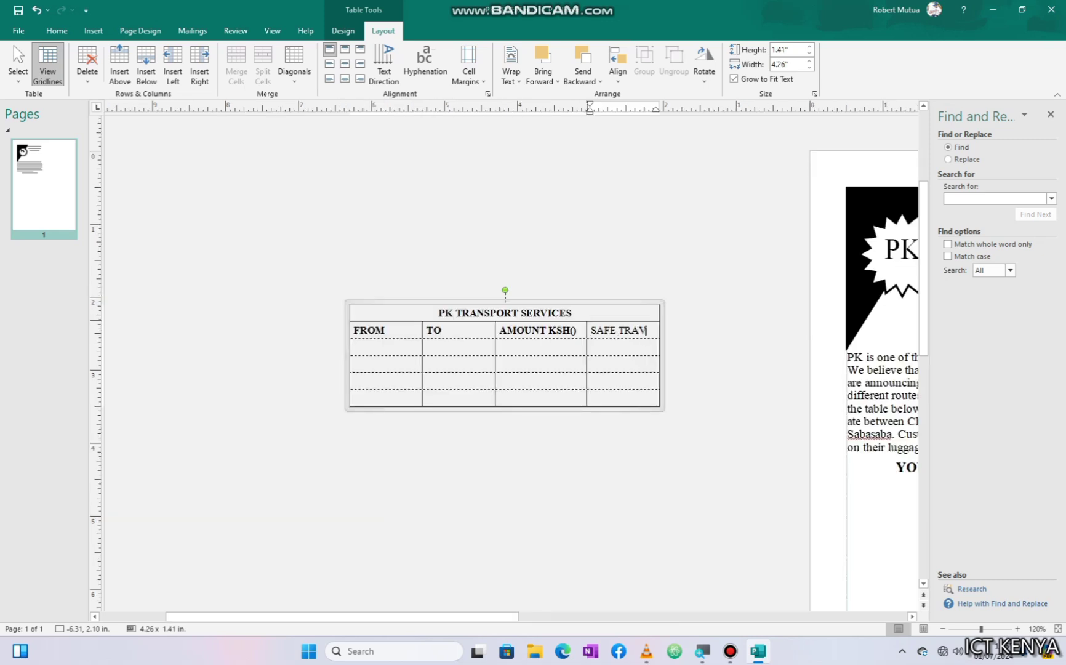
pyautogui.write('EL')
# - Enter MALINDI under FROM and the destinations with amounts LIKONI 300, MOMBASA 250, UKUNDA 500 and MTWAPA 200
pyautogui.press('Tab')
pyautogui.write('MALINDI')
pyautogui.press('Tab')
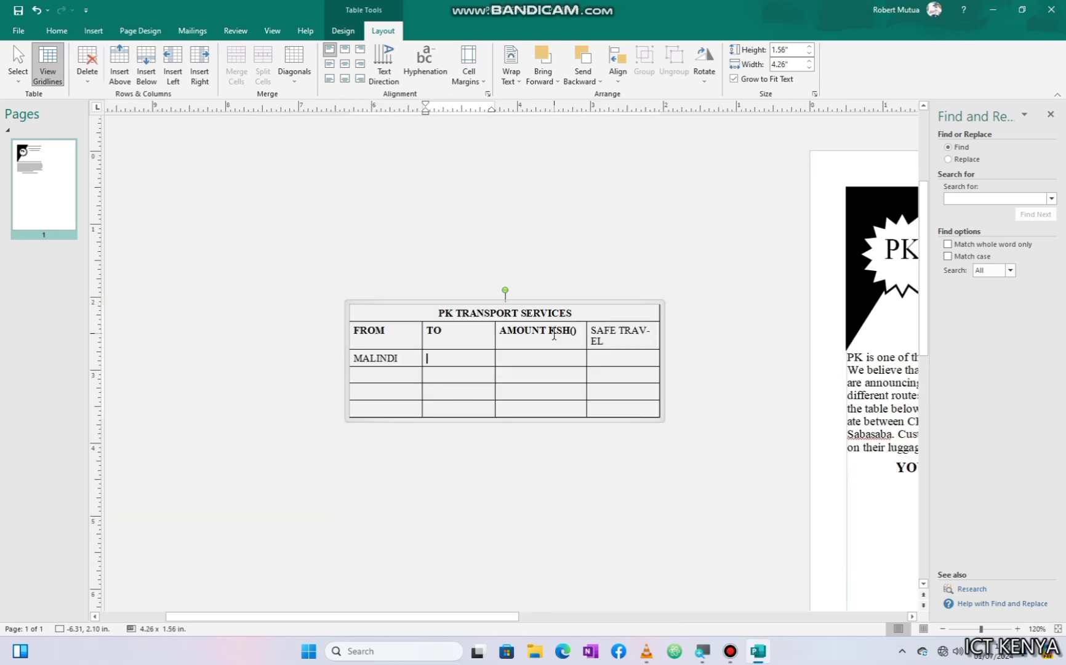
pyautogui.press('Down')
pyautogui.write('MOMBASA')
pyautogui.press('Down')
pyautogui.write('UKUNDA')
pyautogui.press('Down')
pyautogui.write('MTW')
pyautogui.write('300')
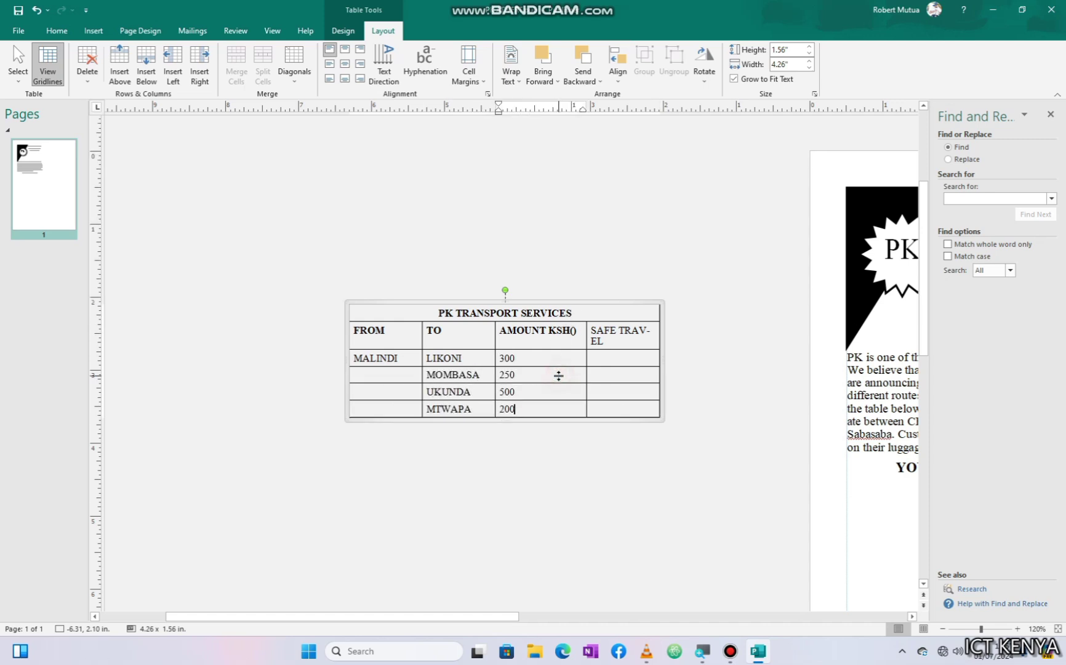
# - Merge the MALINDI cell with the three empty cells below it and centre its text vertically rotated in the merged cell
pyautogui.moveTo(397, 362); pyautogui.dragTo(391, 401)
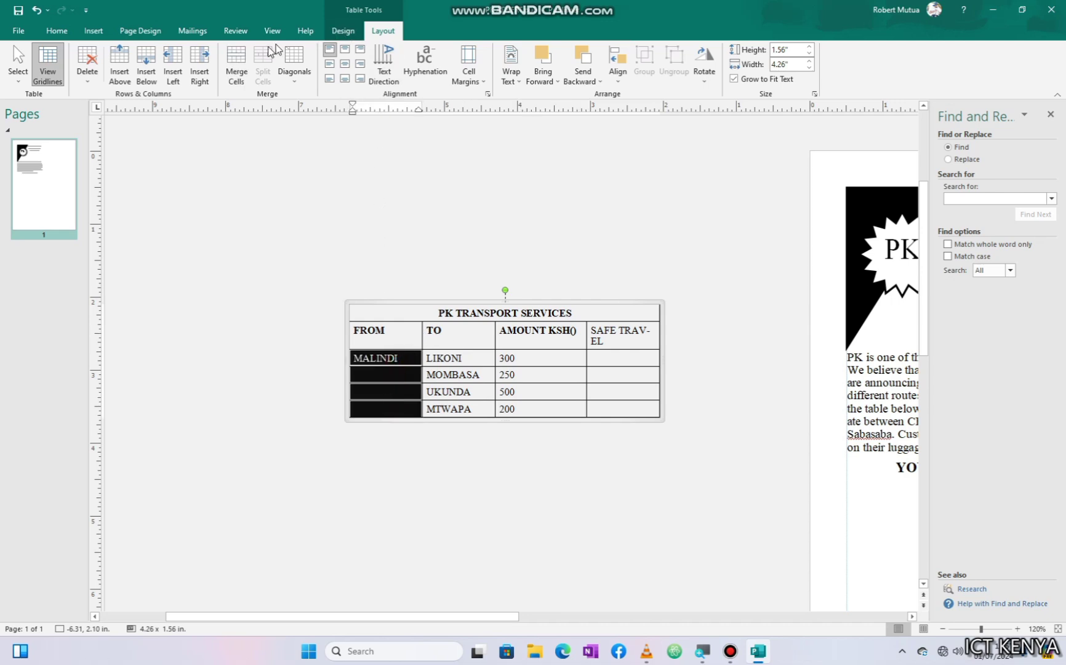
pyautogui.click(236, 63)
pyautogui.click(382, 61)
pyautogui.click(345, 51)
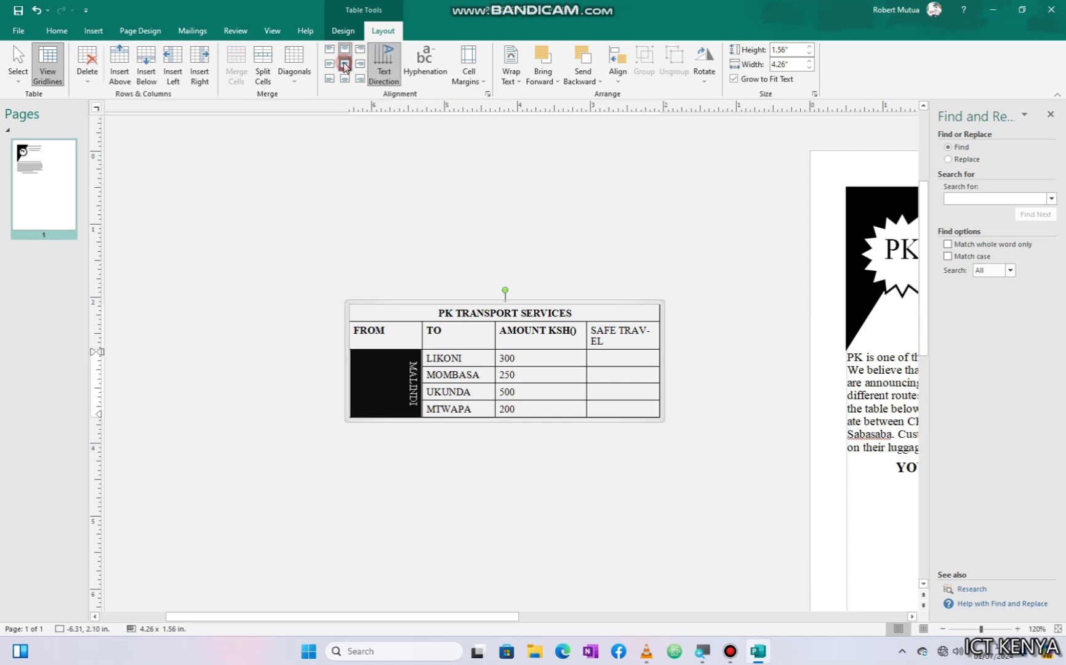
pyautogui.click(345, 63)
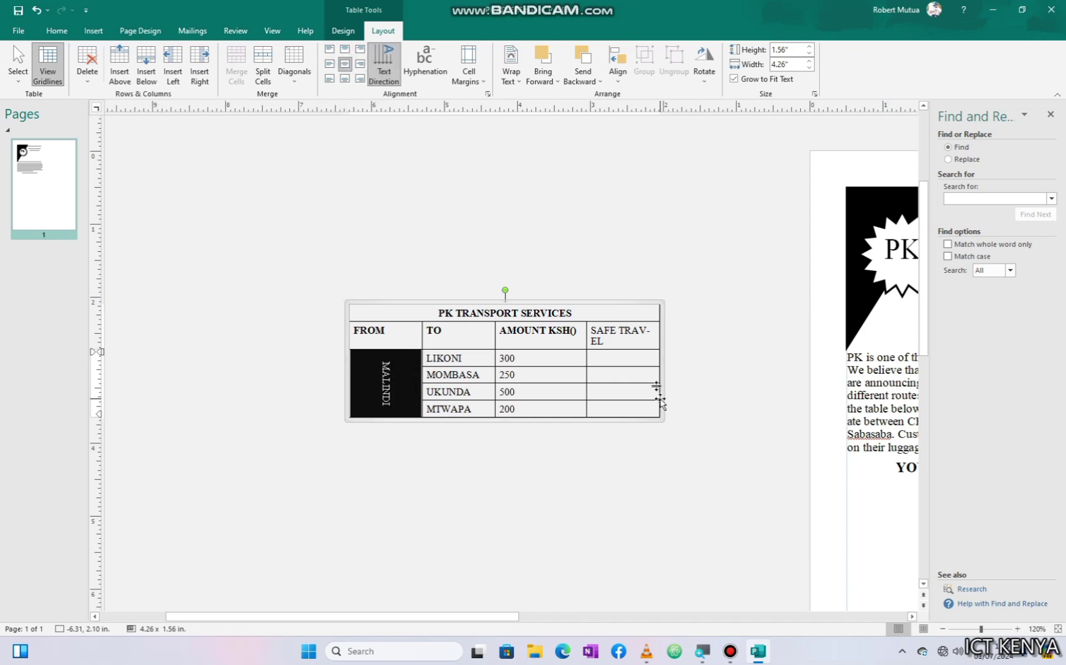
# - Merge the SAFE TRAVEL cell with the empty cells below it, rotate its text and centre it in the merged cell
pyautogui.moveTo(618, 335); pyautogui.dragTo(615, 409)
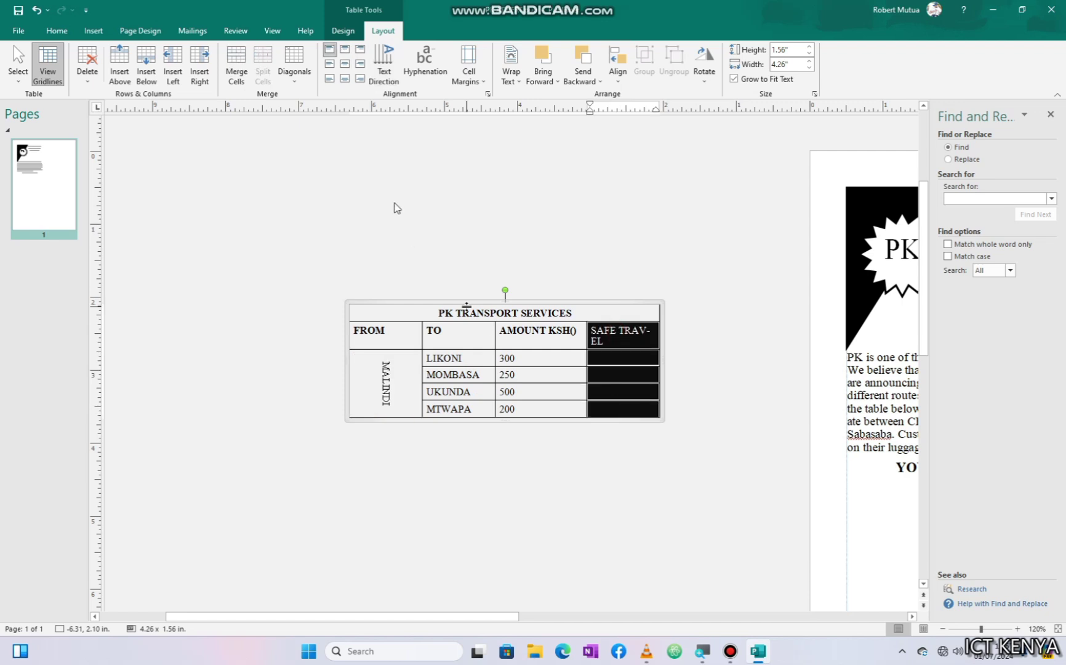
pyautogui.click(232, 62)
pyautogui.click(380, 80)
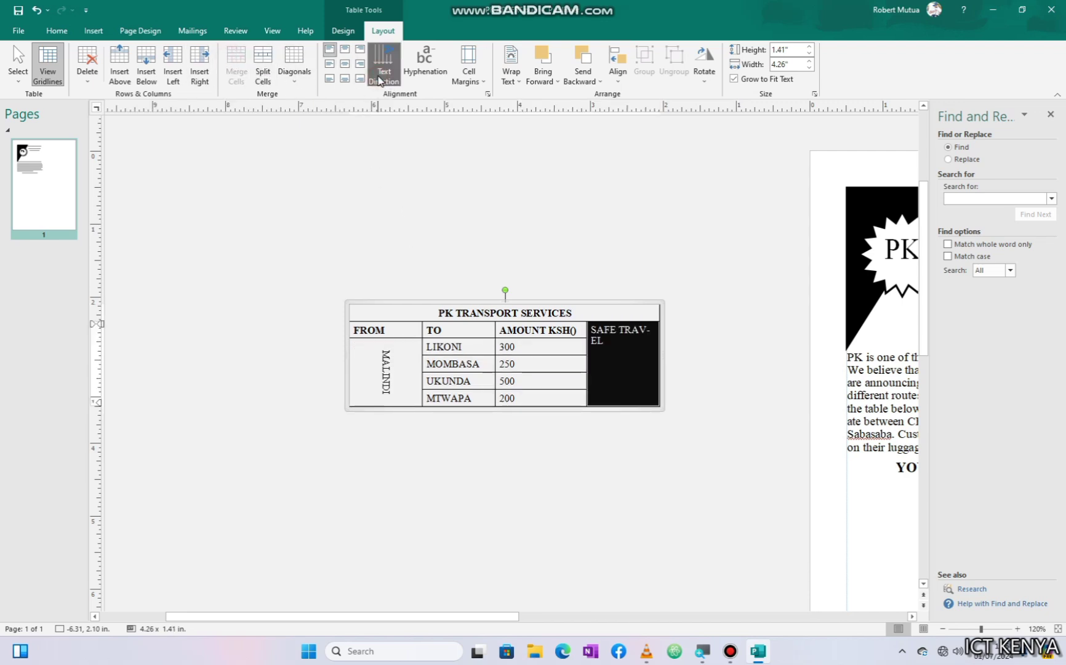
pyautogui.click(344, 51)
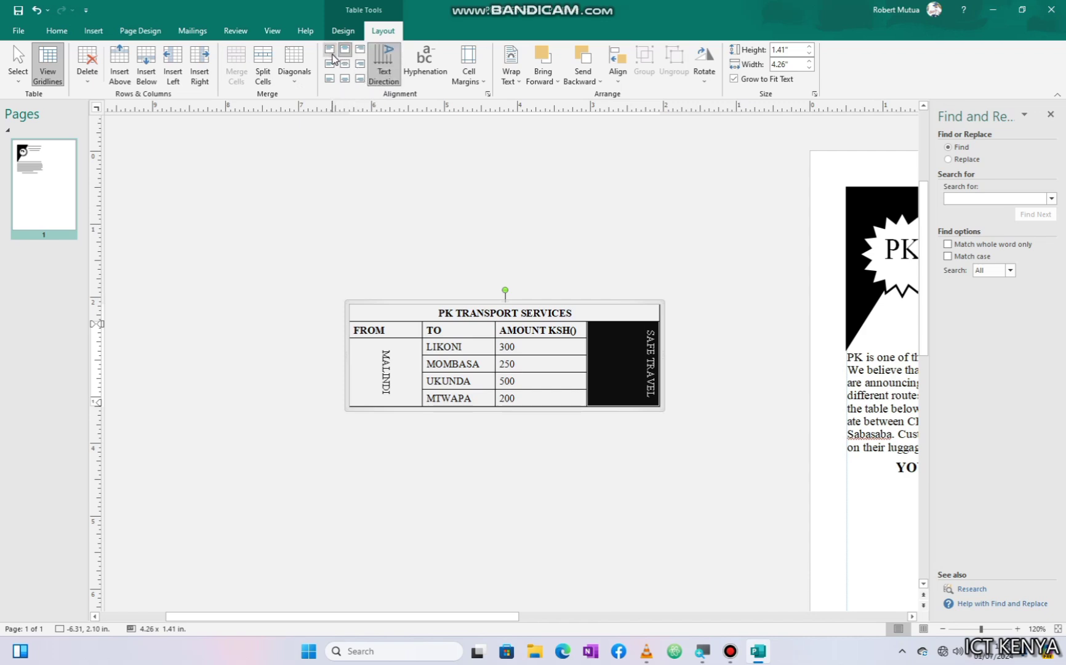
pyautogui.click(344, 64)
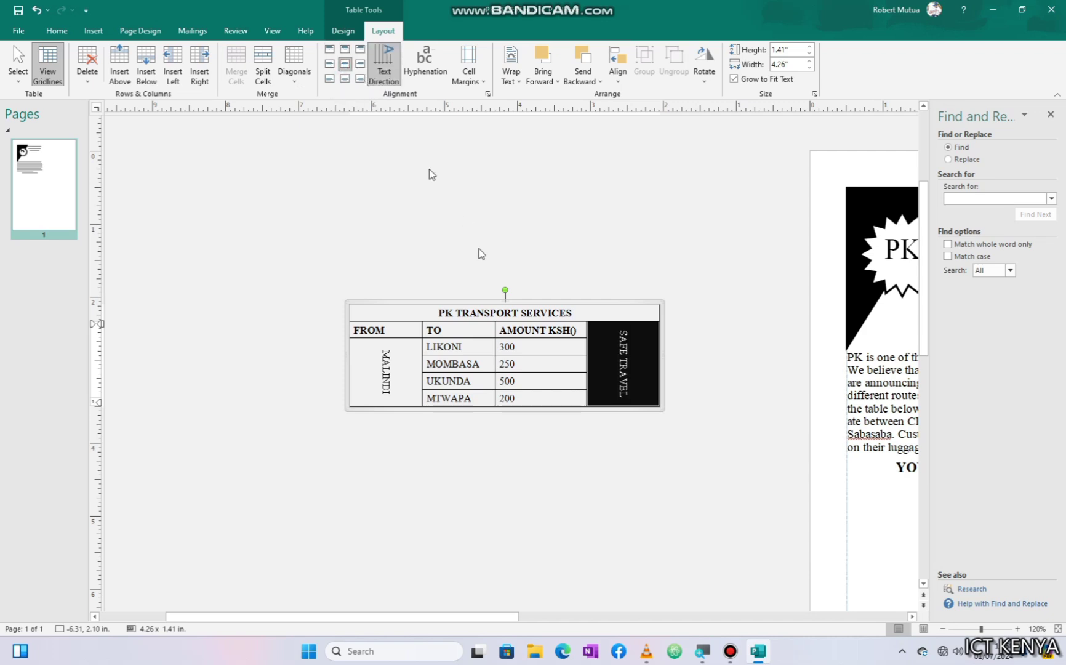
pyautogui.click(523, 498)
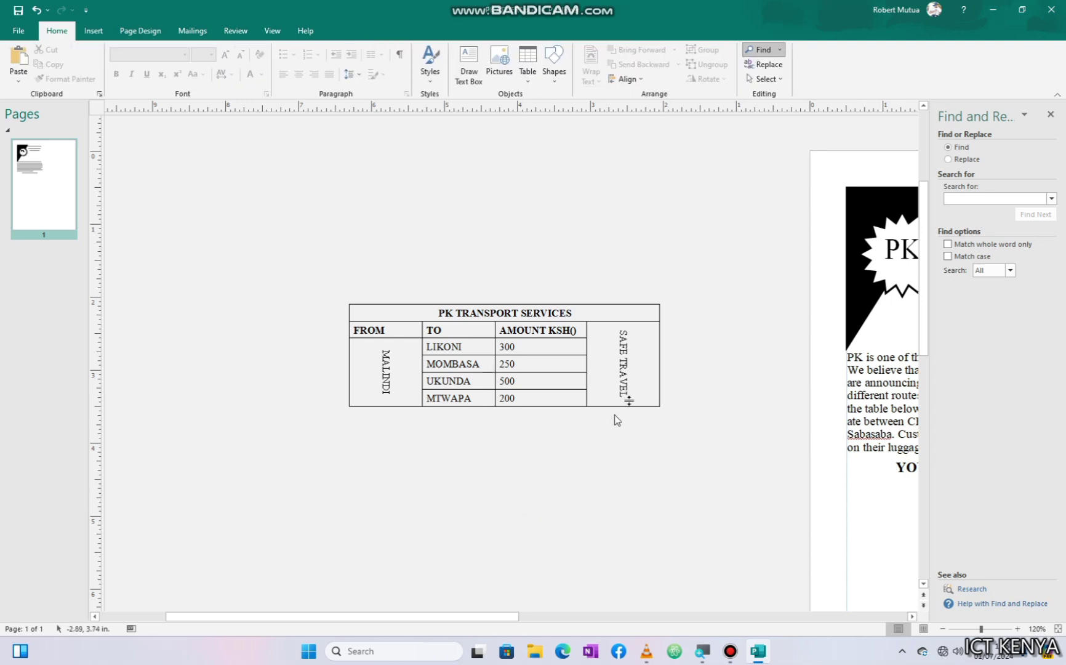
# - Narrow the SAFE TRAVEL and FROM columns until the table is about 3.41 in wide, and place it below the slogan in the first column
pyautogui.moveTo(658, 356); pyautogui.dragTo(623, 362)
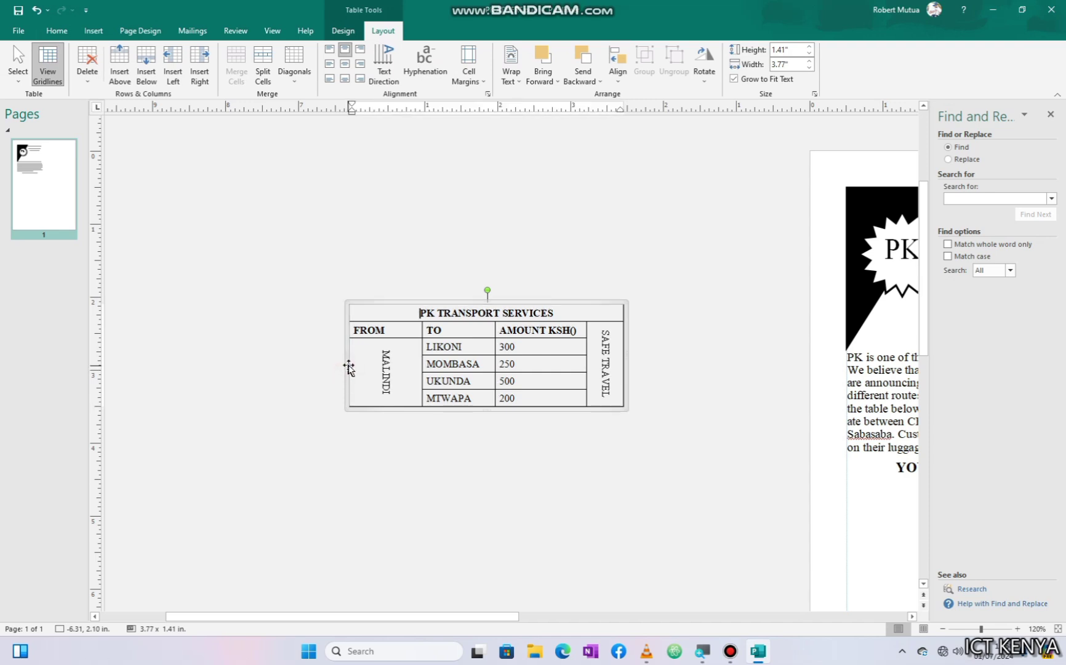
pyautogui.moveTo(424, 352); pyautogui.dragTo(396, 356)
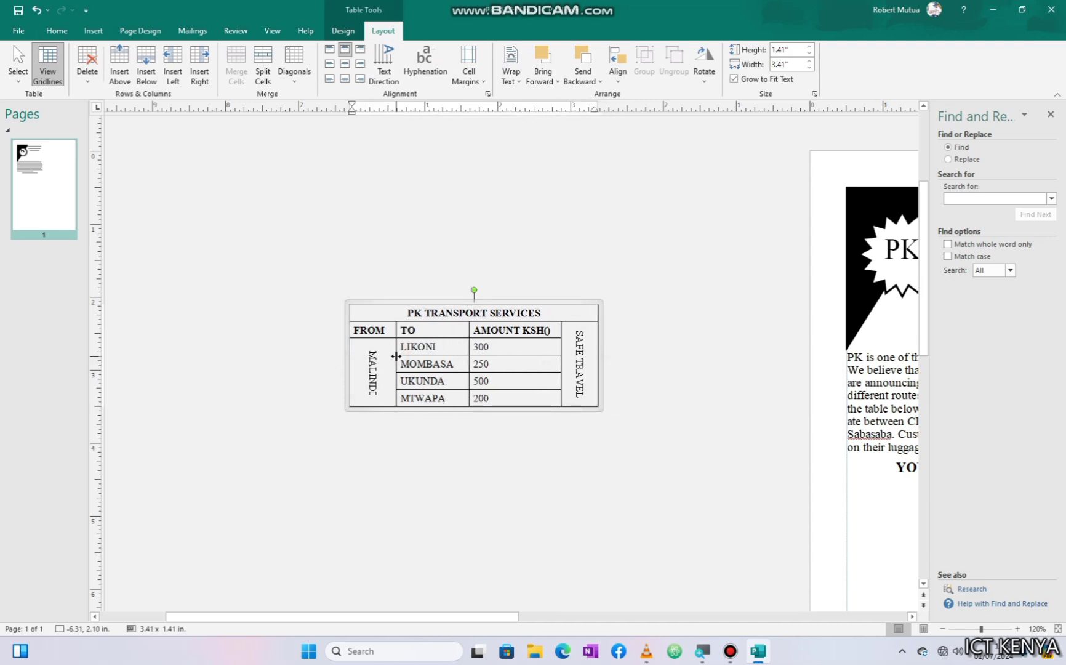
pyautogui.moveTo(475, 616); pyautogui.dragTo(556, 600)
pyautogui.scroll(-4, 671, 368)
pyautogui.moveTo(605, 397); pyautogui.dragTo(937, 518)
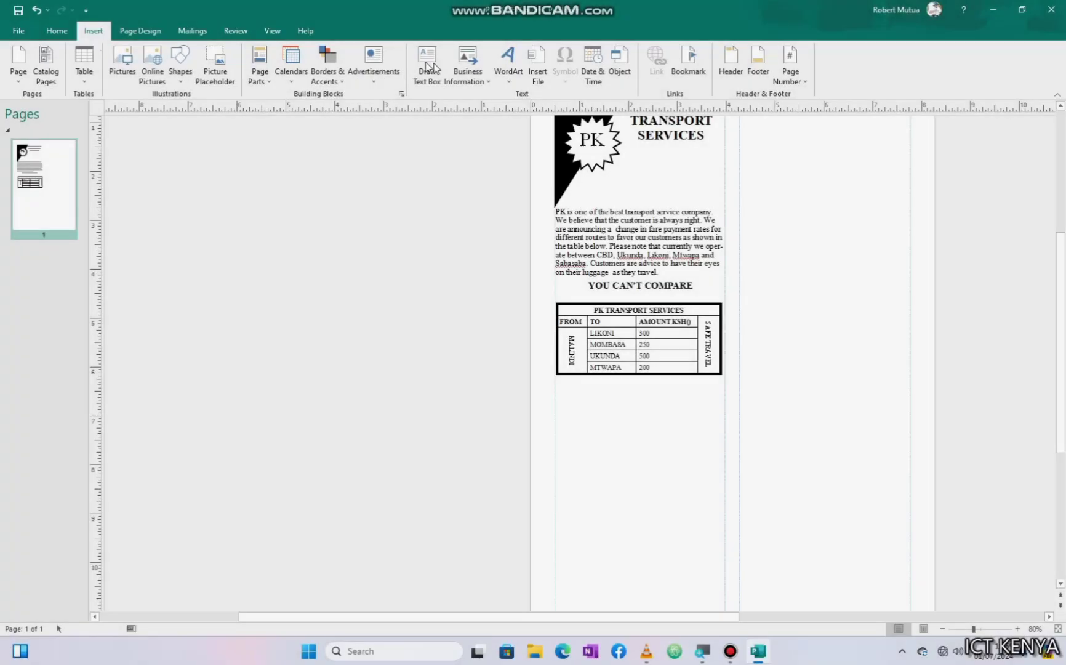
# - Draw a text box about 3.66 by 2.99 in beside the page and enter "WORKING HOURS" at font size 22
pyautogui.click(427, 65)
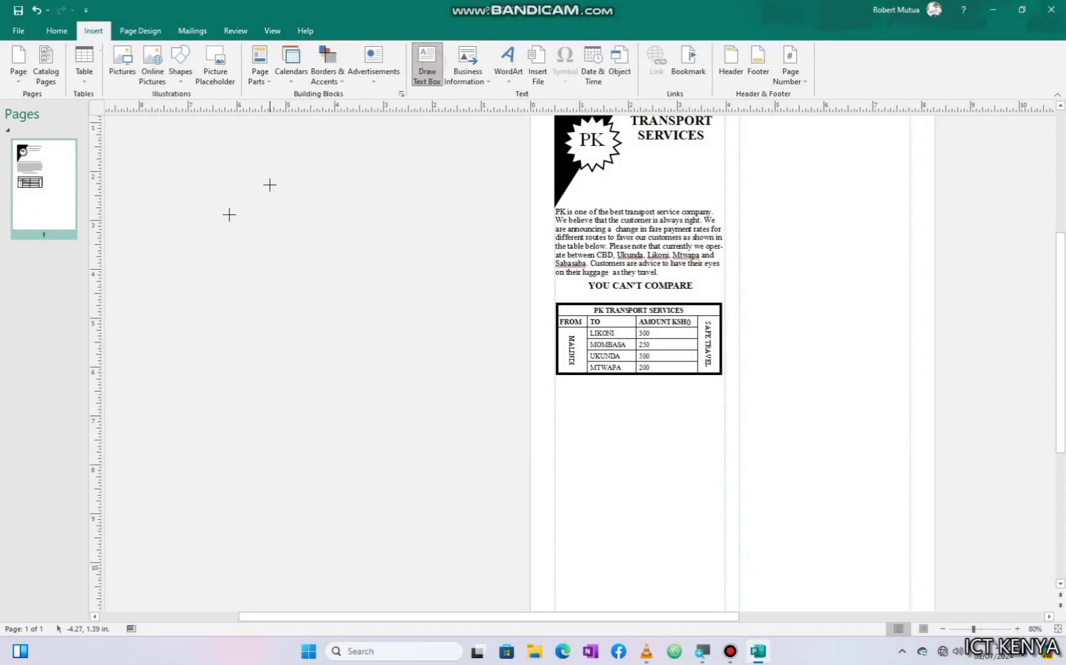
pyautogui.moveTo(205, 219)
pyautogui.mouseDown()
pyautogui.moveTo(354, 388)
pyautogui.moveTo(390, 372)
pyautogui.mouseUp()
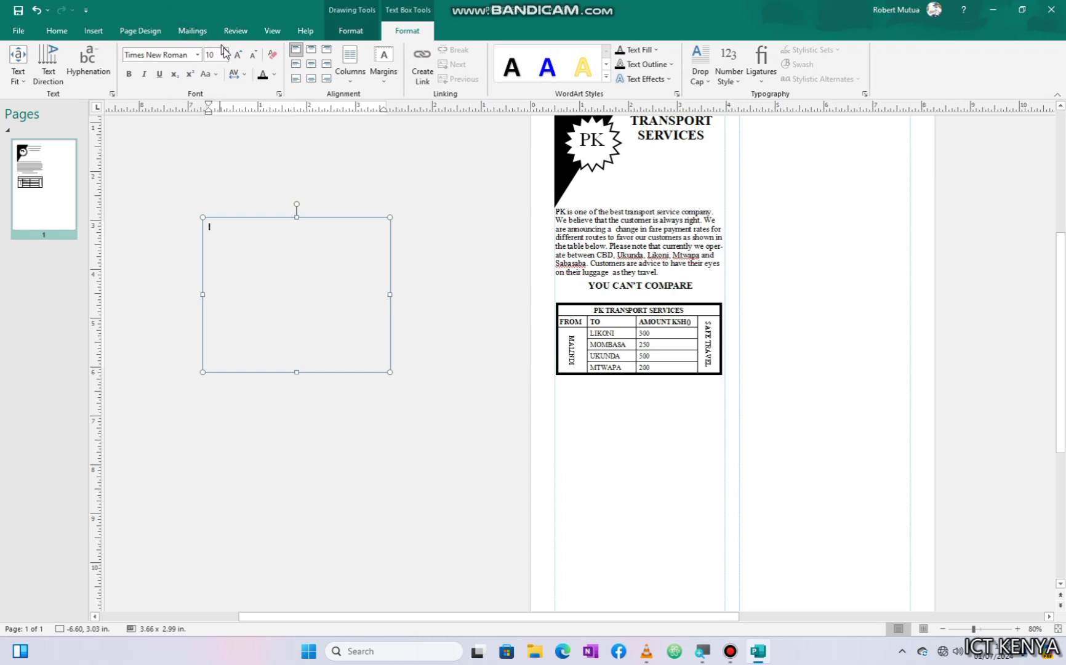
pyautogui.click(225, 54)
pyautogui.click(213, 233)
pyautogui.press('capslock')
pyautogui.write('WORKING HOURS')
pyautogui.press('Return')
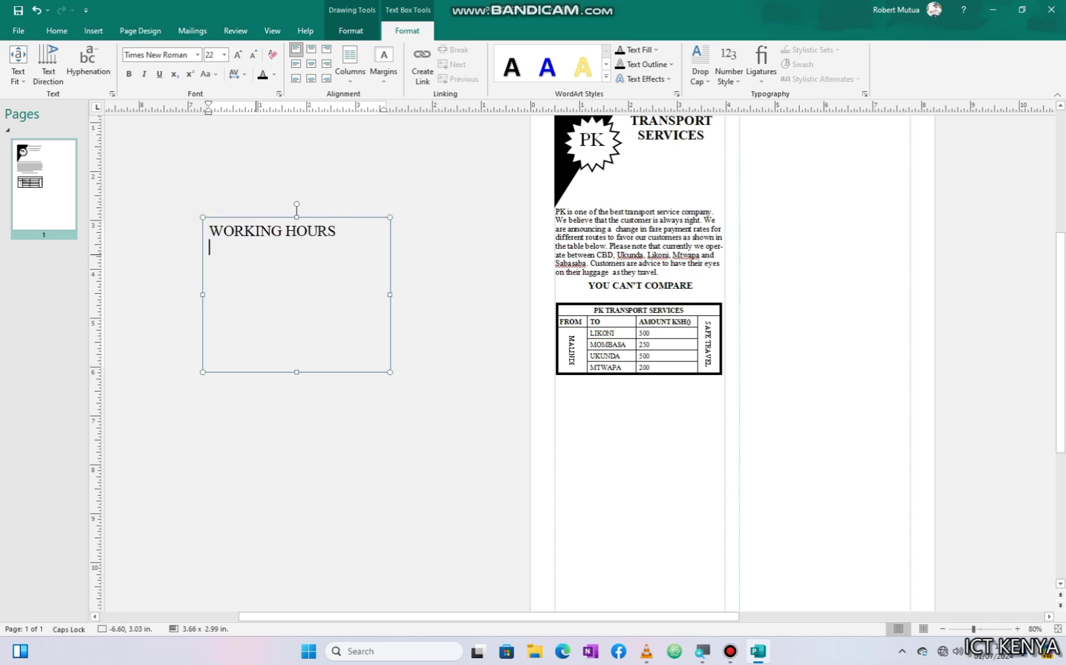
# - Add an underlined "ALL DAYS" line to the box, followed by "6.00 A.M TO 10.00 P.M" and "5.30 a.m TO 11:30 p.m" without underline
pyautogui.hotkey('ctrl', 'u')
pyautogui.write('ALL DAYS')
pyautogui.press('Return')
pyautogui.write('6.00 A.M TO')
pyautogui.press('BackSpace')
pyautogui.press('BackSpace')
pyautogui.press('BackSpace')
pyautogui.press('BackSpace')
pyautogui.press('BackSpace')
pyautogui.press('BackSpace')
pyautogui.press('BackSpace')
pyautogui.press('BackSpace')
pyautogui.press('BackSpace')
pyautogui.press('BackSpace')
pyautogui.press('BackSpace')
pyautogui.hotkey('ctrl', 'u')
pyautogui.write('6.00 A.M TO 10.00 P.M')
pyautogui.press('Return')
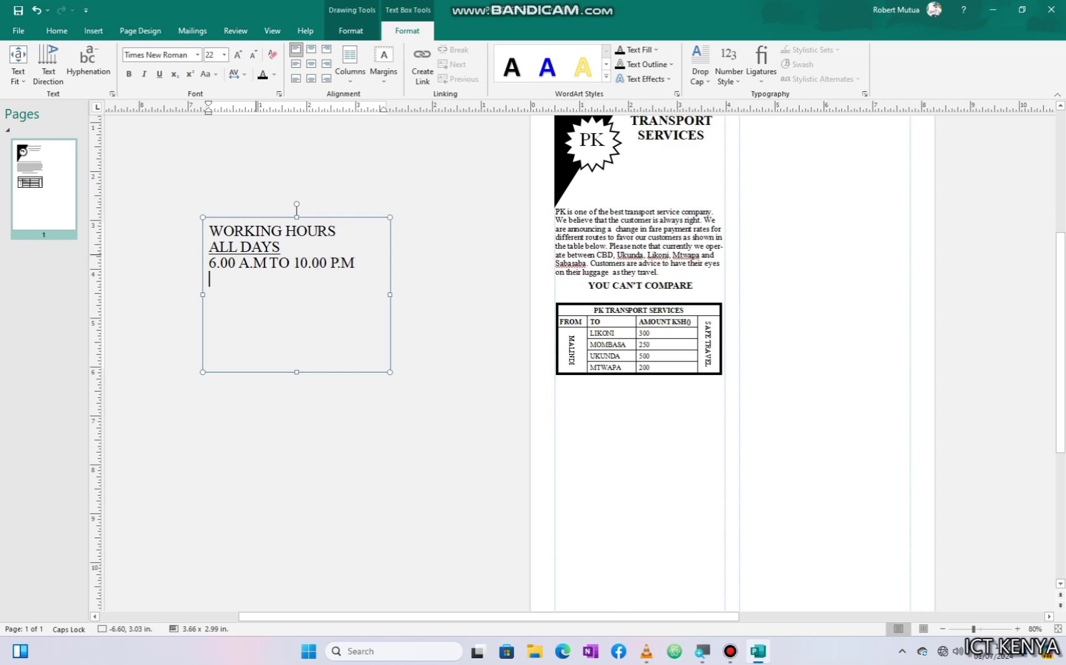
pyautogui.write('5.30 a.m TO 11:30 p.m')
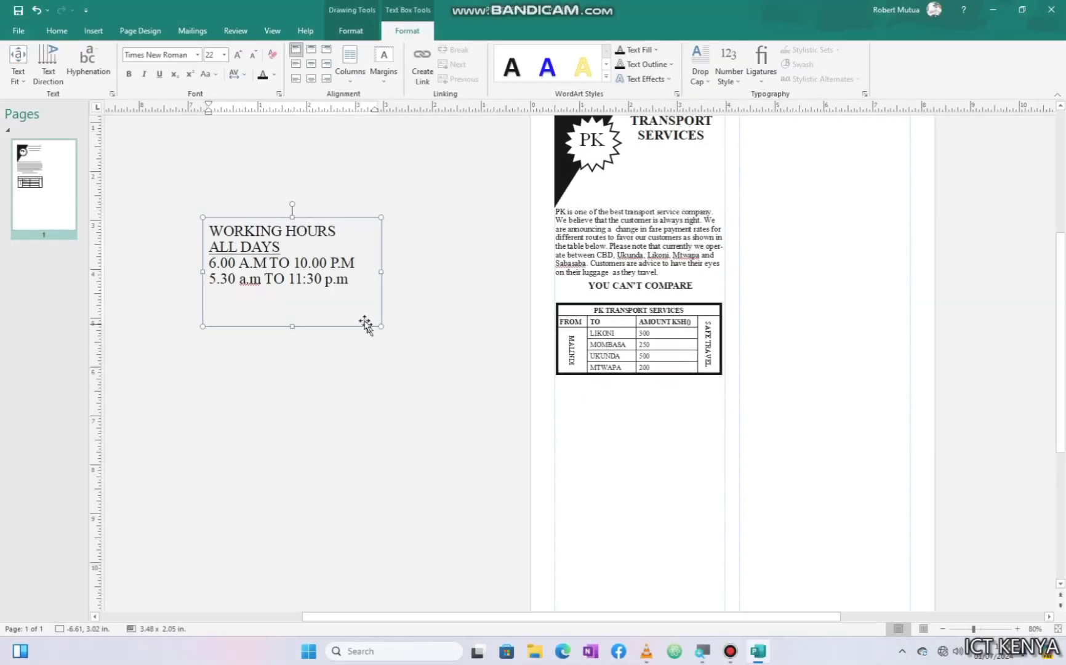
pyautogui.click(361, 302)
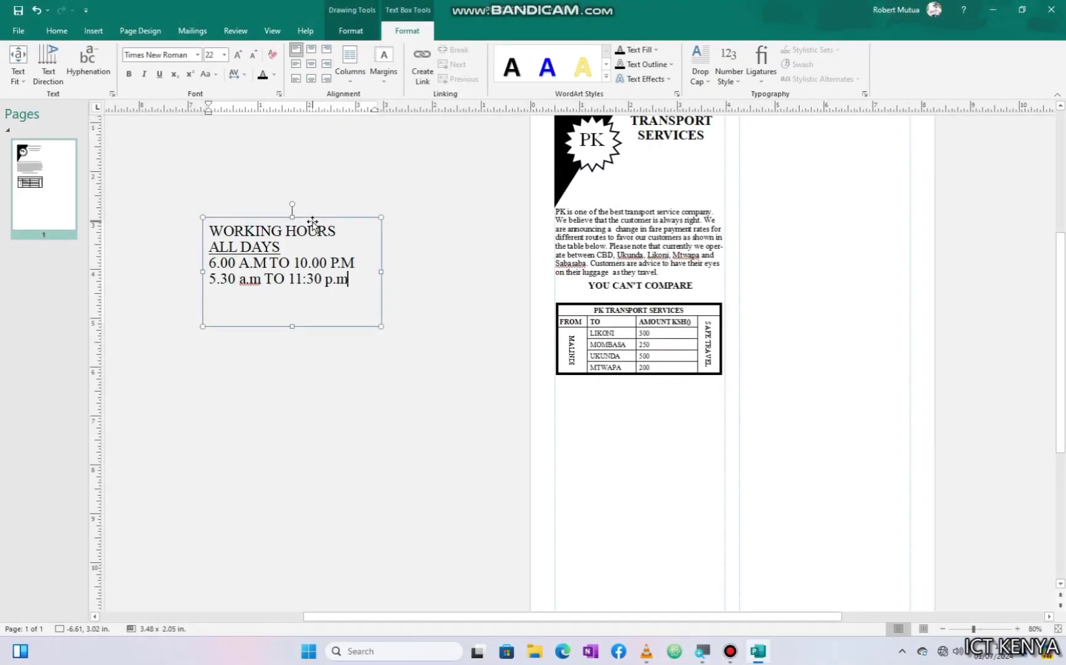
# - Move the working hours box directly below the fare table and fill it with light grey
pyautogui.moveTo(312, 223); pyautogui.dragTo(655, 377)
pyautogui.click(351, 31)
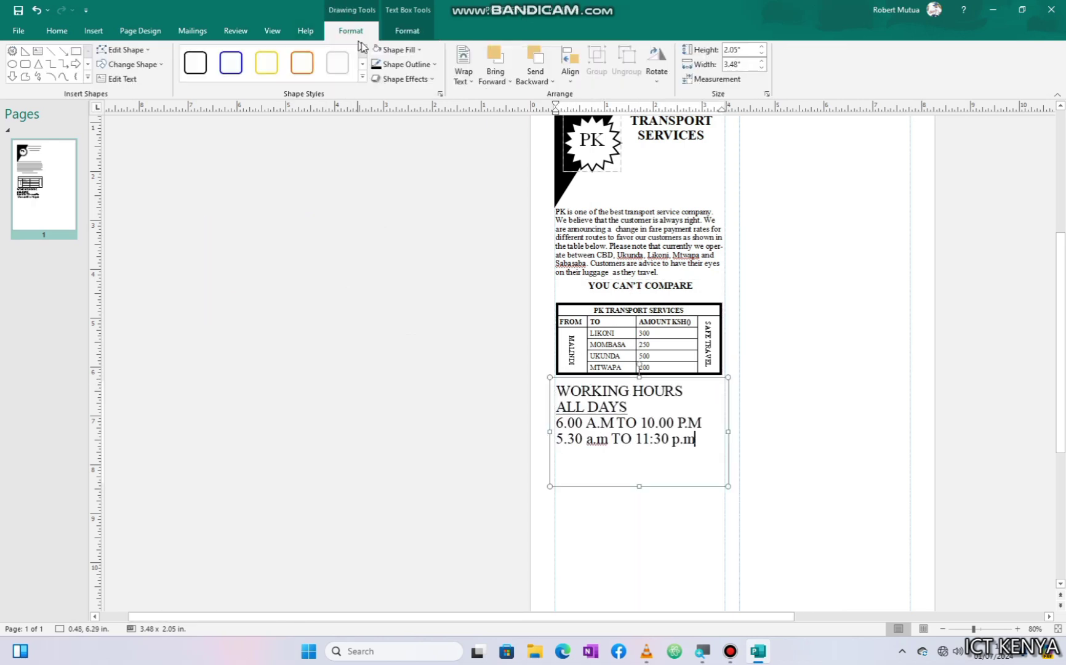
pyautogui.click(397, 49)
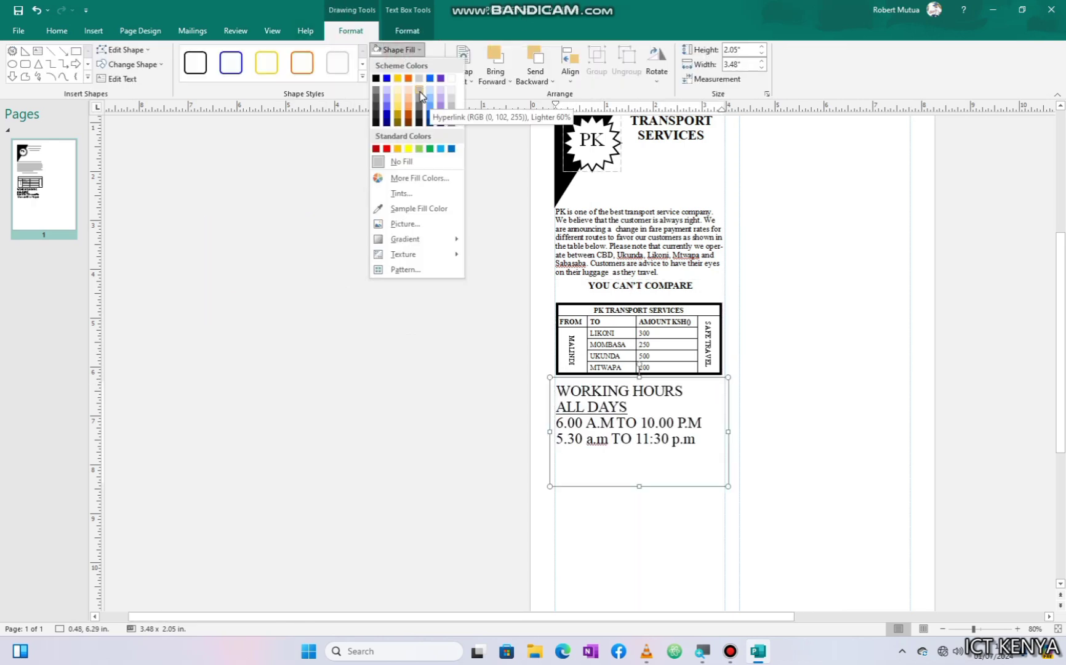
pyautogui.click(452, 90)
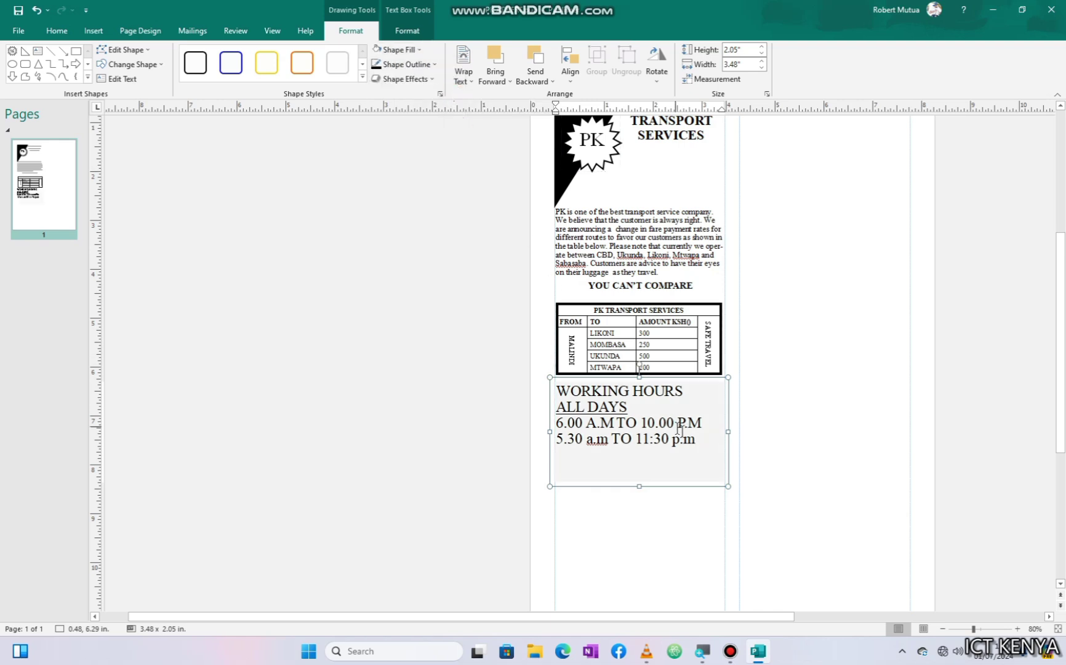
# - Centre and bold all the text in the working hours box
pyautogui.moveTo(697, 440); pyautogui.dragTo(560, 395)
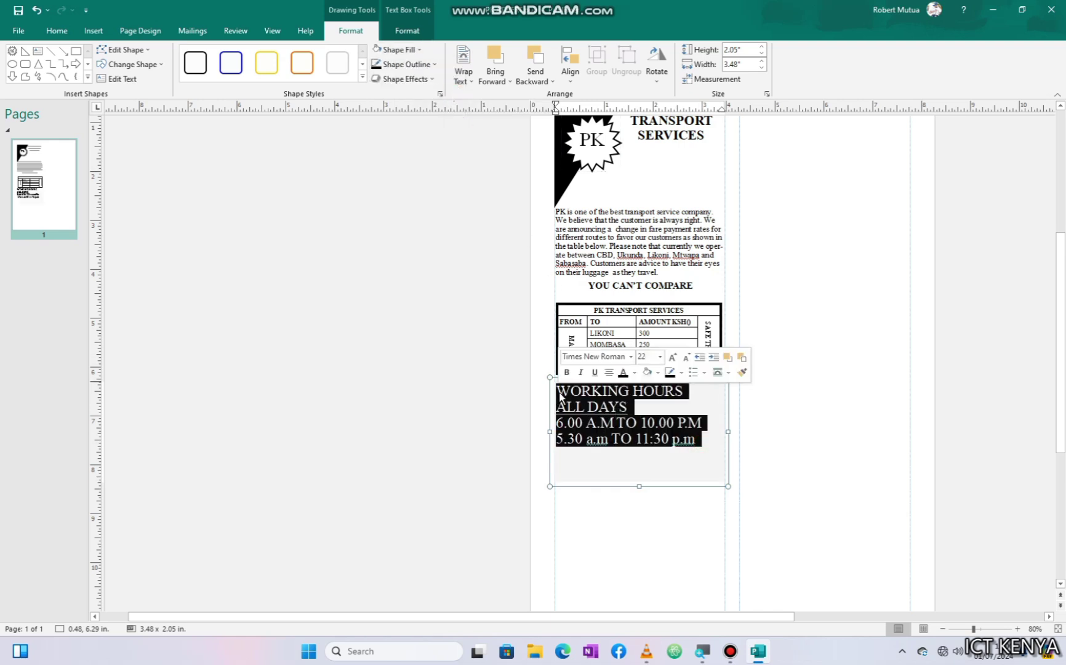
pyautogui.click(608, 372)
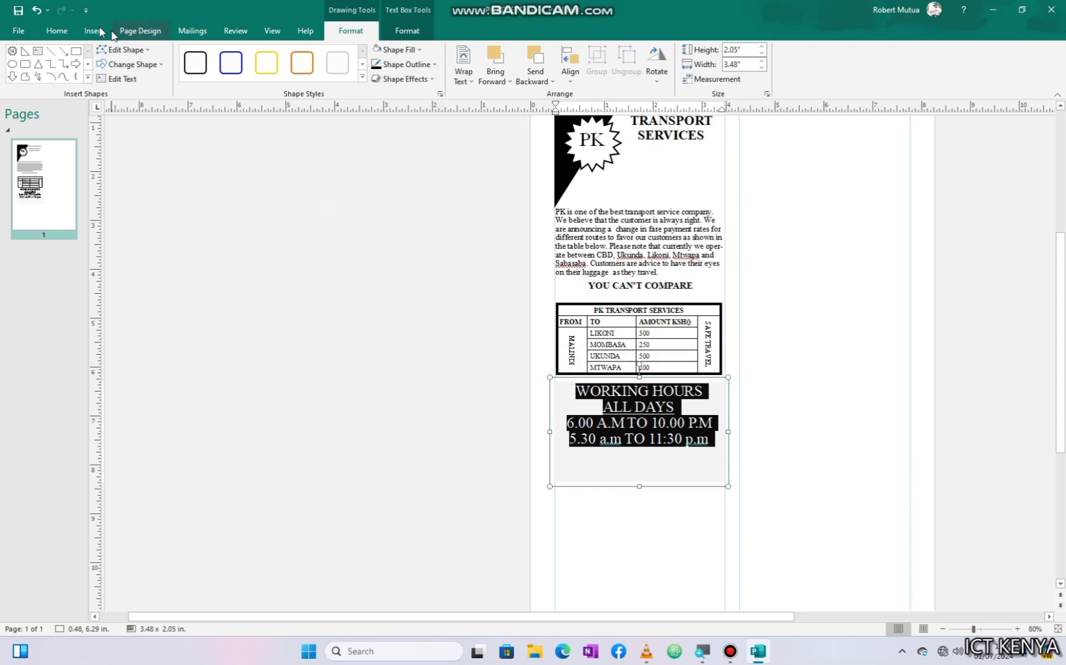
pyautogui.click(57, 31)
pyautogui.click(112, 74)
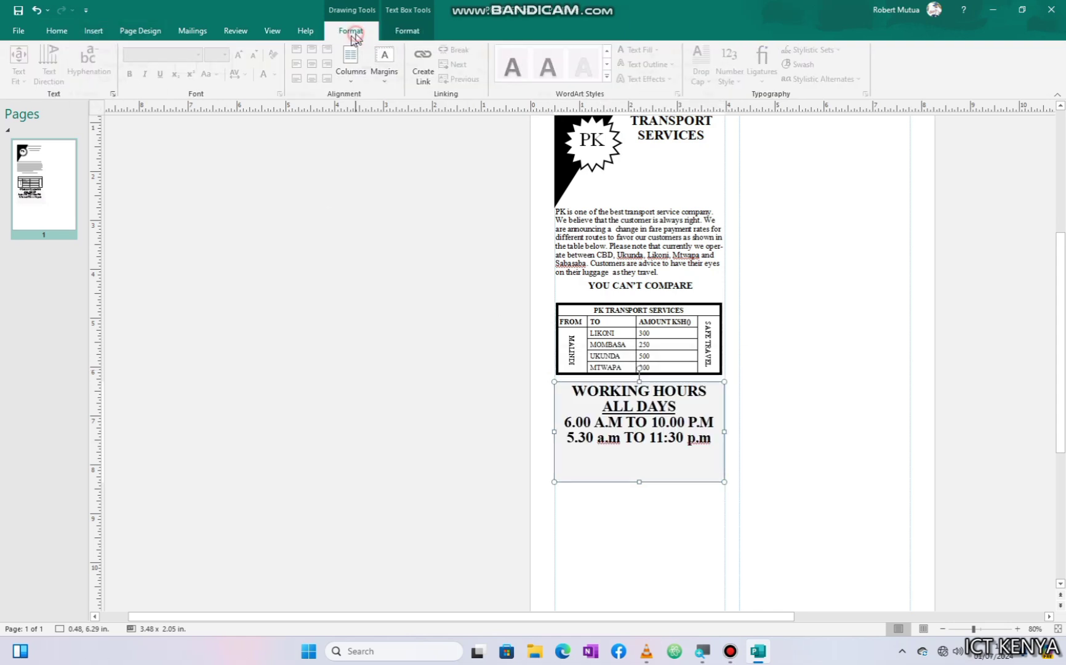
# - Give the working hours box a black outline with the square dot dash style
pyautogui.click(351, 31)
pyautogui.click(405, 64)
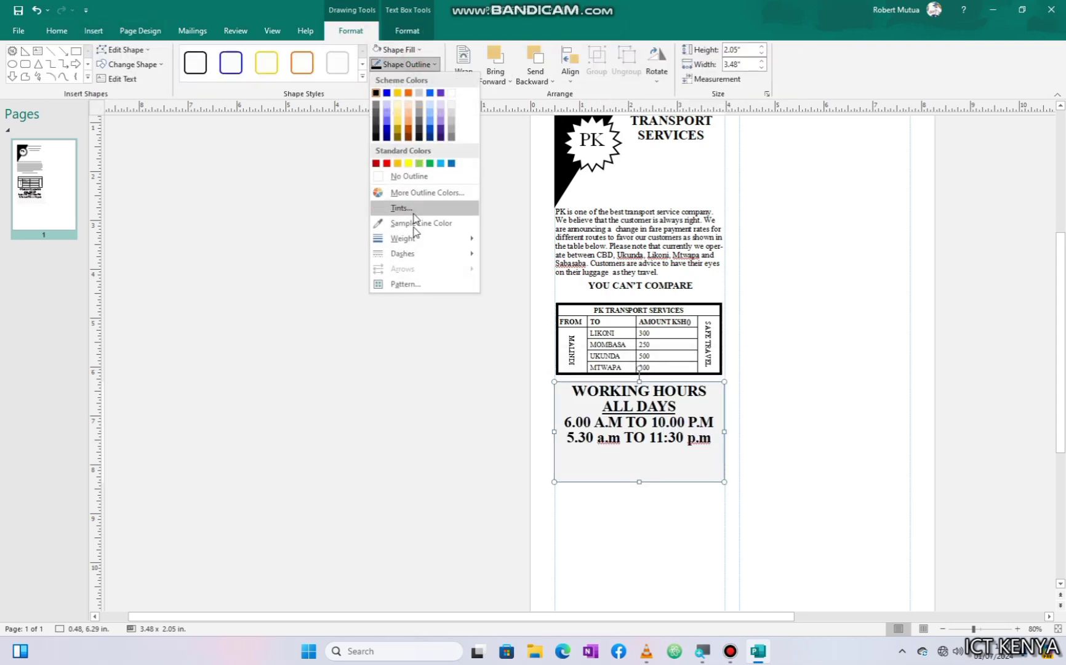
pyautogui.moveTo(415, 253)
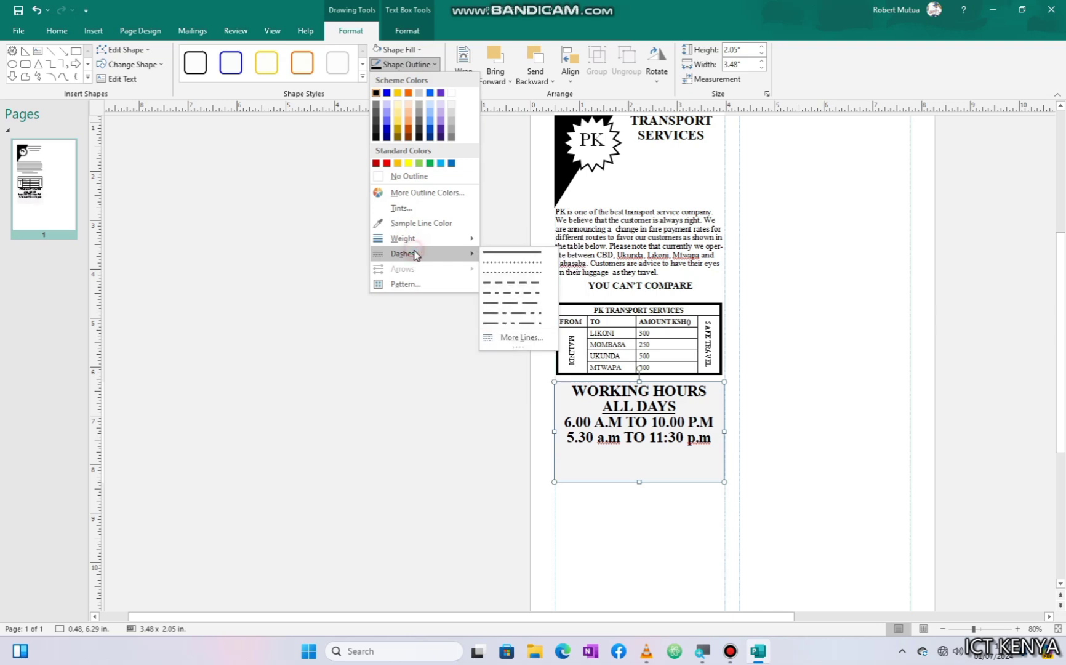
pyautogui.click(504, 274)
pyautogui.click(484, 491)
# - Place a centred text box with the lines "Our Offices", "Located at Mwamba," and "Along Kwale Road, near Naivas Supermarket" at the first column's bottom
pyautogui.scroll(-2, 604, 579)
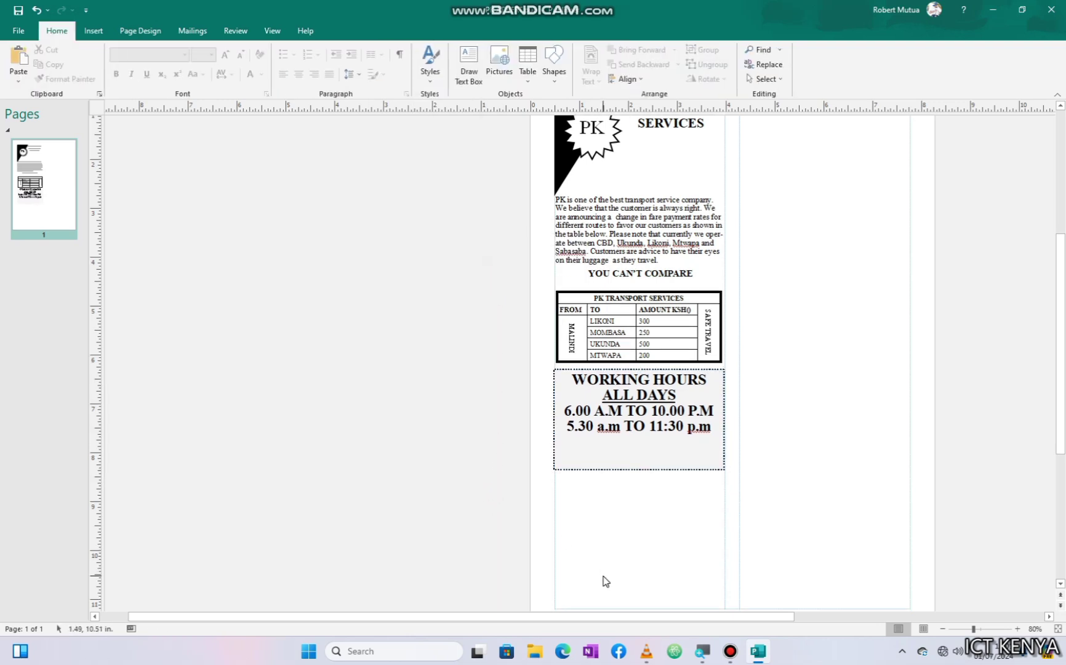
pyautogui.scroll(-3, 606, 581)
pyautogui.click(94, 31)
pyautogui.click(429, 61)
pyautogui.moveTo(237, 347)
pyautogui.mouseDown()
pyautogui.moveTo(280, 392)
pyautogui.moveTo(453, 425)
pyautogui.mouseUp()
pyautogui.click(313, 51)
pyautogui.write('Our Offices')
pyautogui.press('Return')
pyautogui.write('Along')
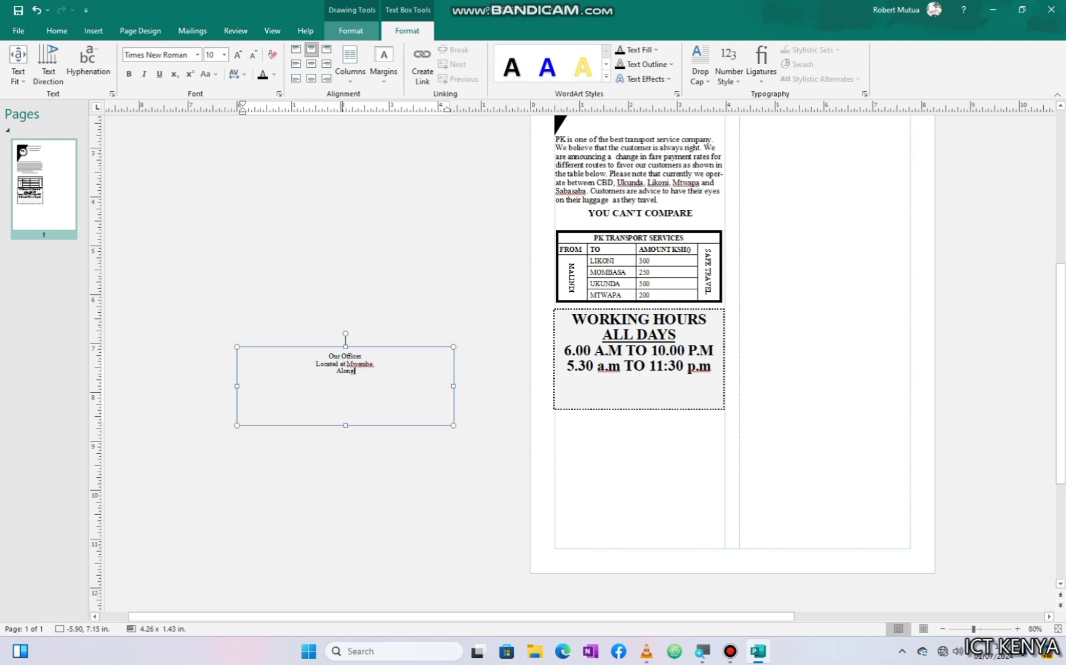
pyautogui.write(' Kwale Road, near Naivas Supermarket')
pyautogui.moveTo(329, 422); pyautogui.dragTo(640, 523)
# - Draw a rounded rectangle about 7 in wide and 3 in high across the right side of the page
pyautogui.click(94, 31)
pyautogui.click(180, 62)
pyautogui.click(259, 123)
pyautogui.moveTo(608, 230)
pyautogui.mouseDown()
pyautogui.moveTo(906, 381)
pyautogui.moveTo(952, 379)
pyautogui.mouseUp()
# - Rotate the rounded rectangle upright at the top of the second column and widen it to the column's 3.48 in width
pyautogui.moveTo(847, 226); pyautogui.dragTo(615, 214)
pyautogui.moveTo(549, 200); pyautogui.dragTo(527, 323)
pyautogui.scroll(-3, 462, 486)
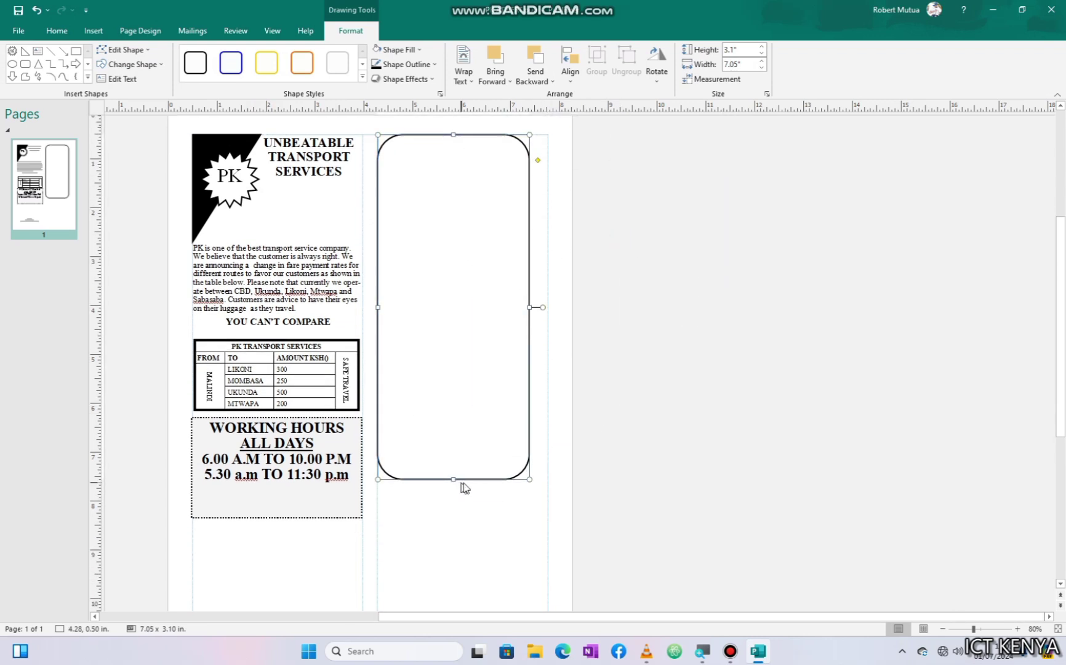
pyautogui.moveTo(528, 433); pyautogui.dragTo(547, 433)
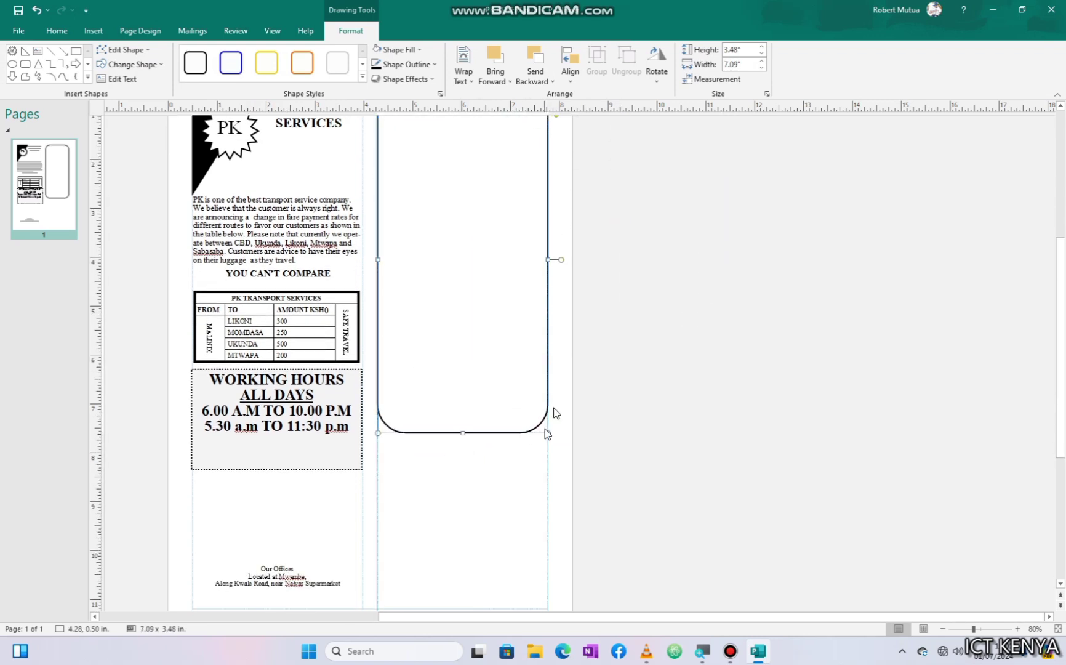
# - Move the rounded rectangle to the empty area beside the page and rotate it back to horizontal
pyautogui.moveTo(544, 352); pyautogui.dragTo(864, 430)
pyautogui.moveTo(879, 340); pyautogui.dragTo(783, 261)
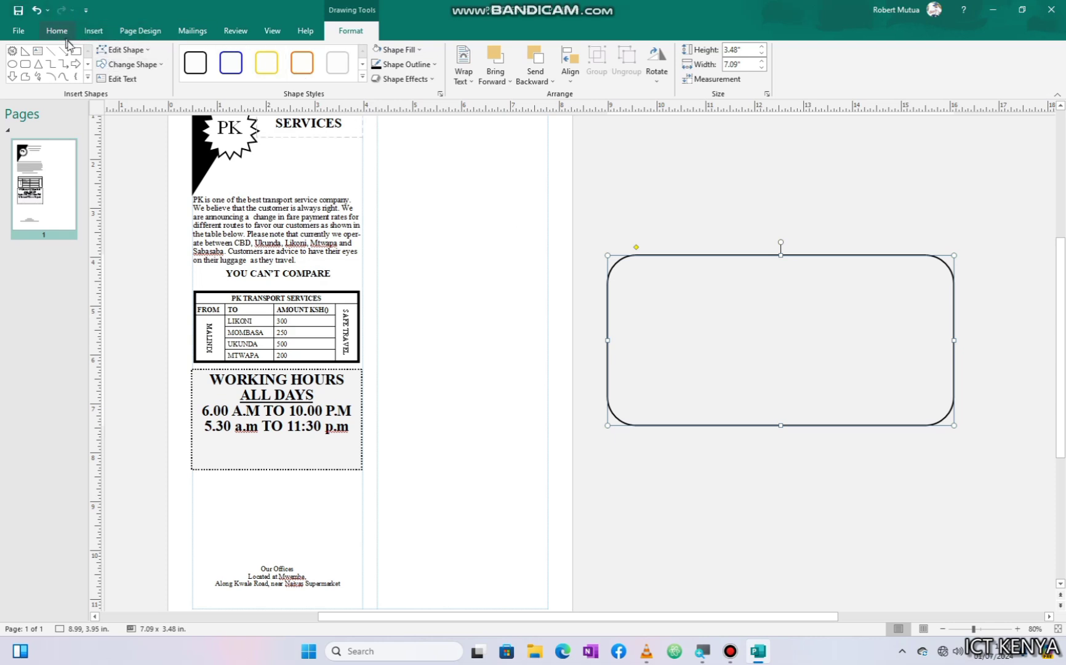
# - Draw a rectangle about 3.53 in wide and 0.48 in high centred along the rounded rectangle's upper edge and fill it light grey
pyautogui.click(74, 50)
pyautogui.moveTo(697, 254)
pyautogui.mouseDown()
pyautogui.moveTo(704, 275)
pyautogui.moveTo(869, 278)
pyautogui.mouseUp()
pyautogui.click(398, 50)
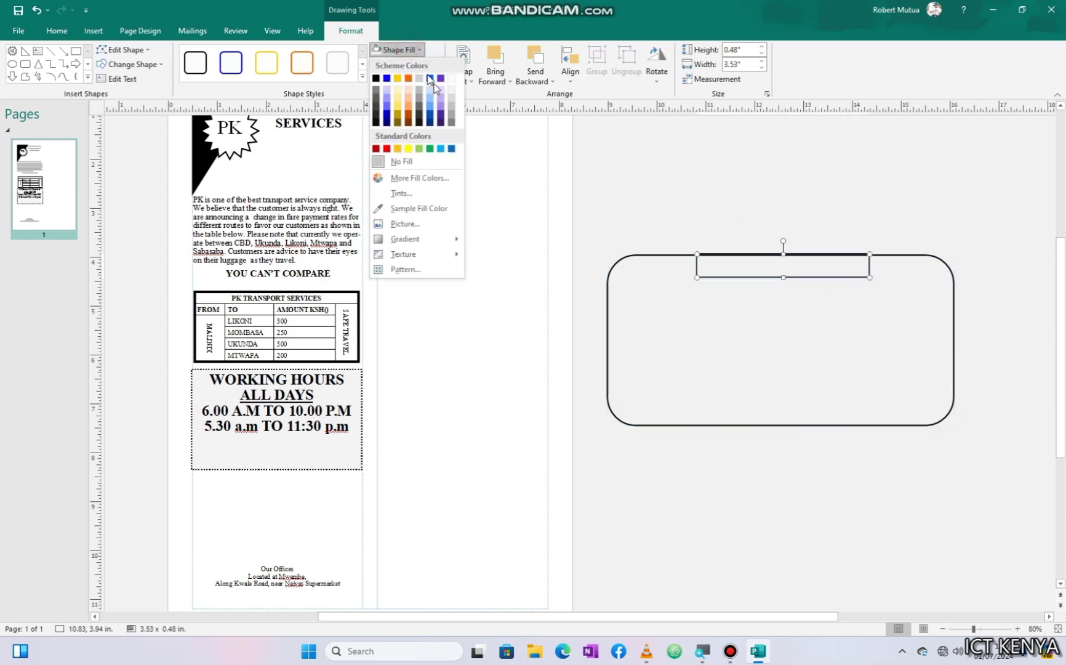
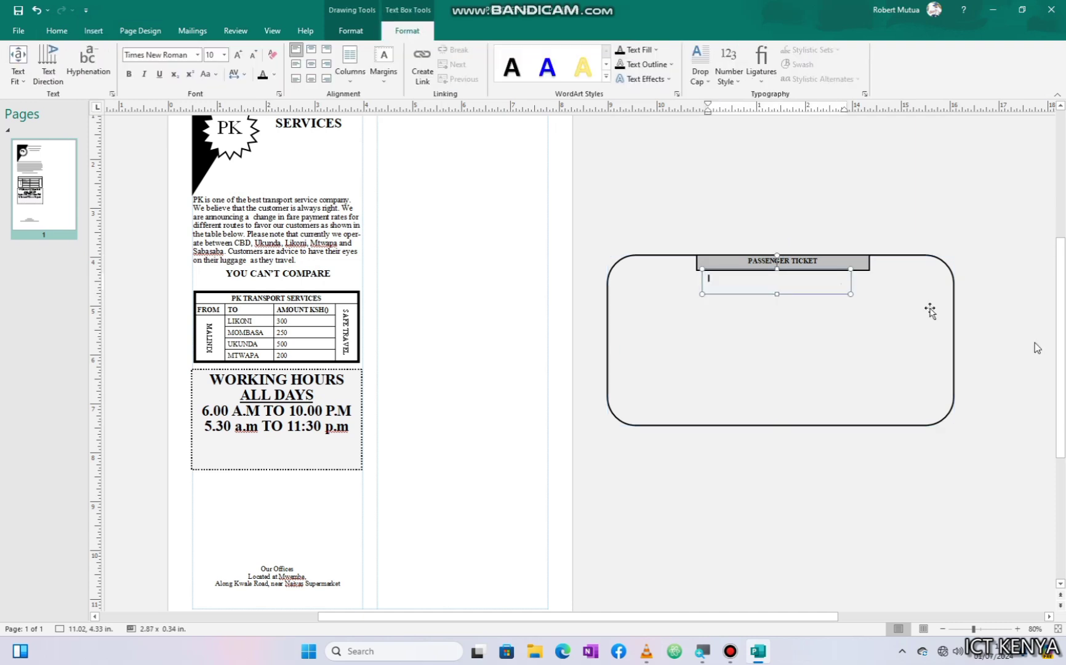
# - Enter "PK BUS SERVICES" in the text box below the PASSENGER TICKET label, underlined and centred
pyautogui.write('PK BUS SERVICES')
pyautogui.hotkey('ctrl', 'a')
pyautogui.hotkey('ctrl', 'u')
pyautogui.hotkey('ctrl', 'e')
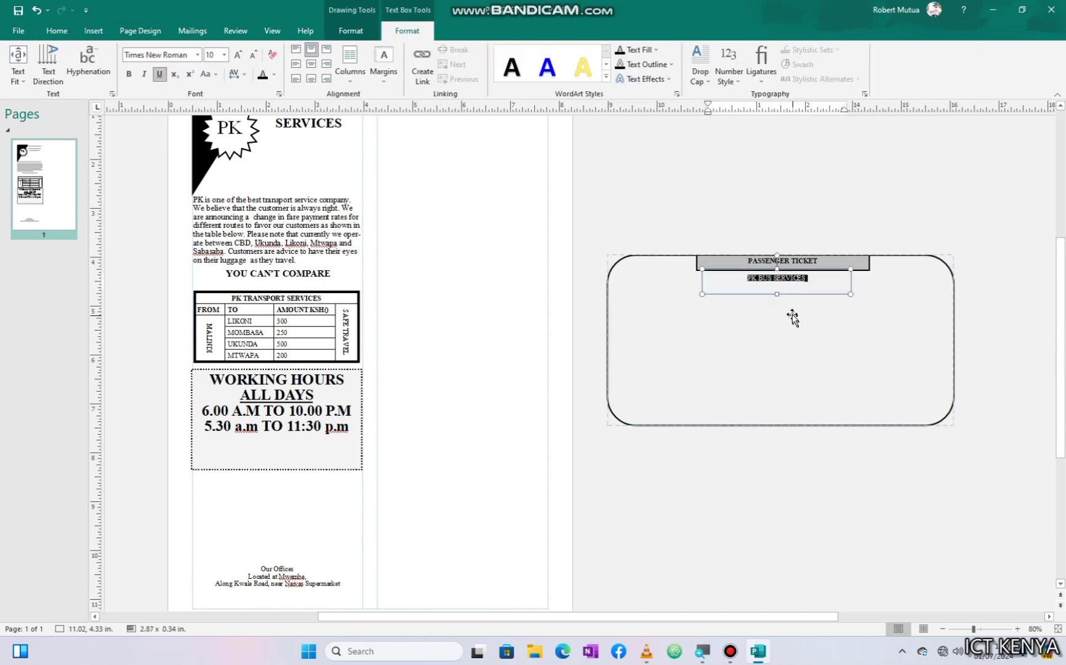
pyautogui.click(832, 322)
# - Add a text box about 6.88 in wide and 1.55 in high across the ticket and split it into two columns
pyautogui.hscroll(5, 832, 321)
pyautogui.click(93, 30)
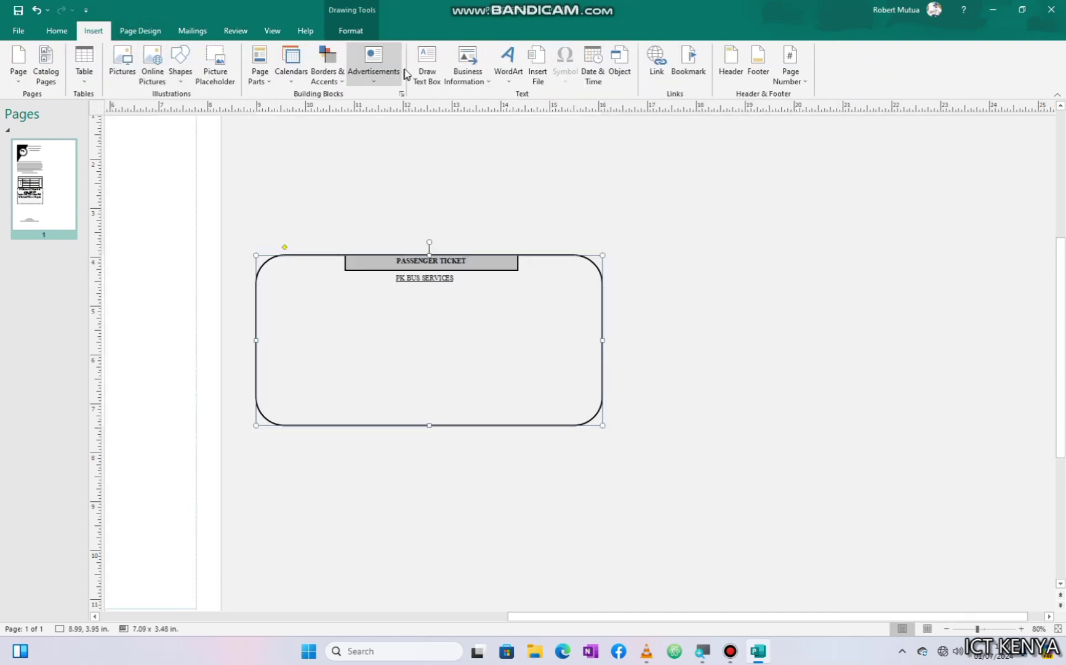
pyautogui.click(427, 68)
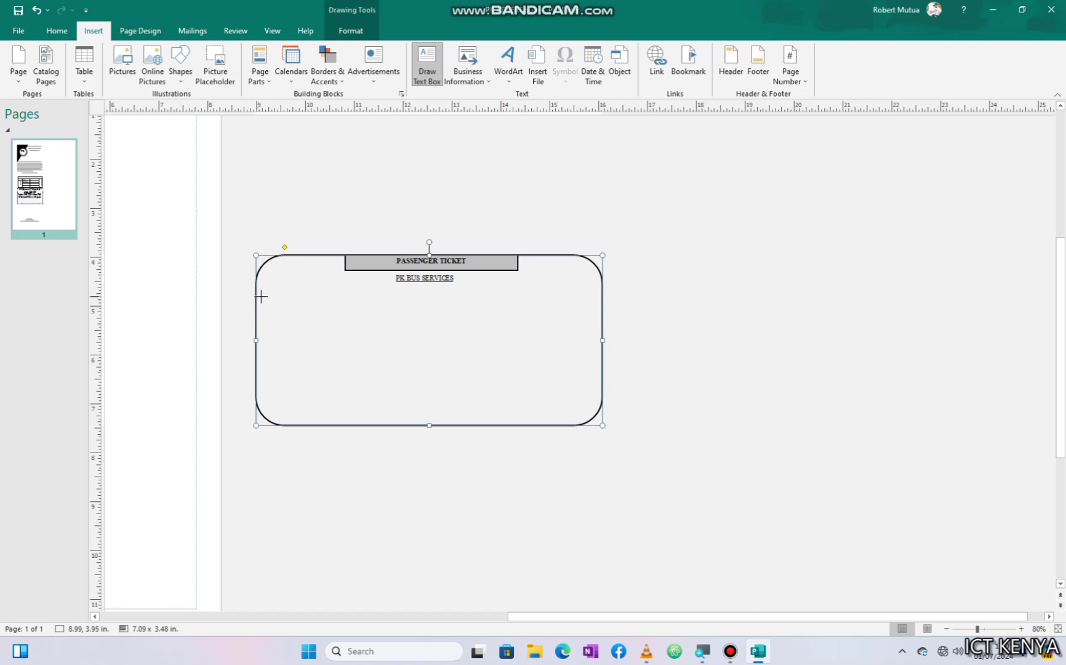
pyautogui.moveTo(261, 296)
pyautogui.mouseDown()
pyautogui.moveTo(376, 376)
pyautogui.moveTo(597, 372)
pyautogui.mouseUp()
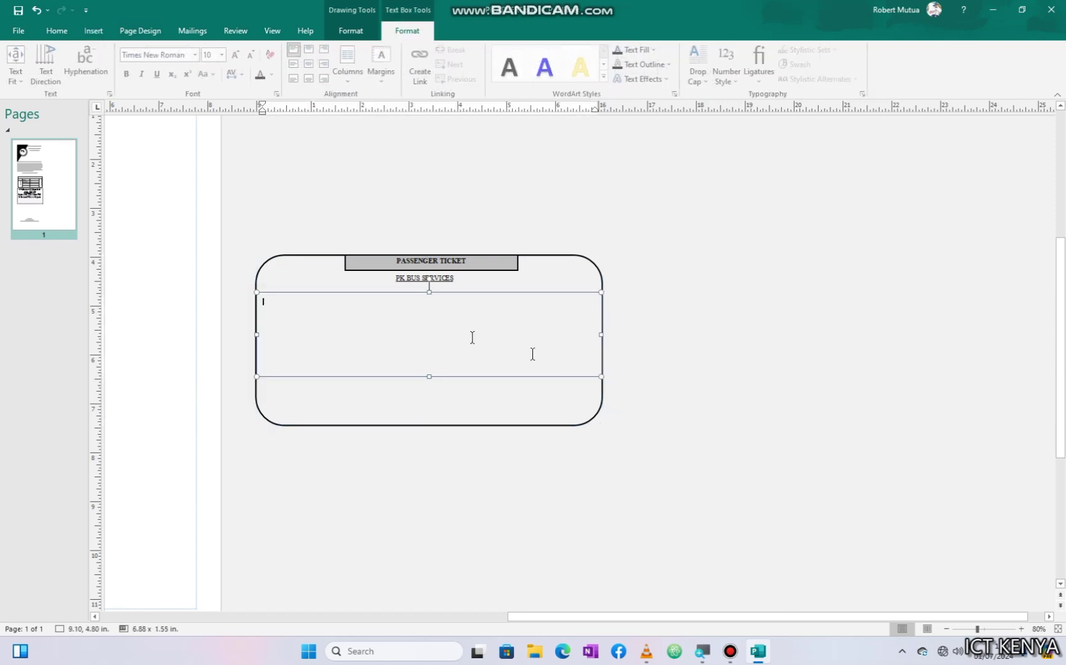
pyautogui.click(349, 79)
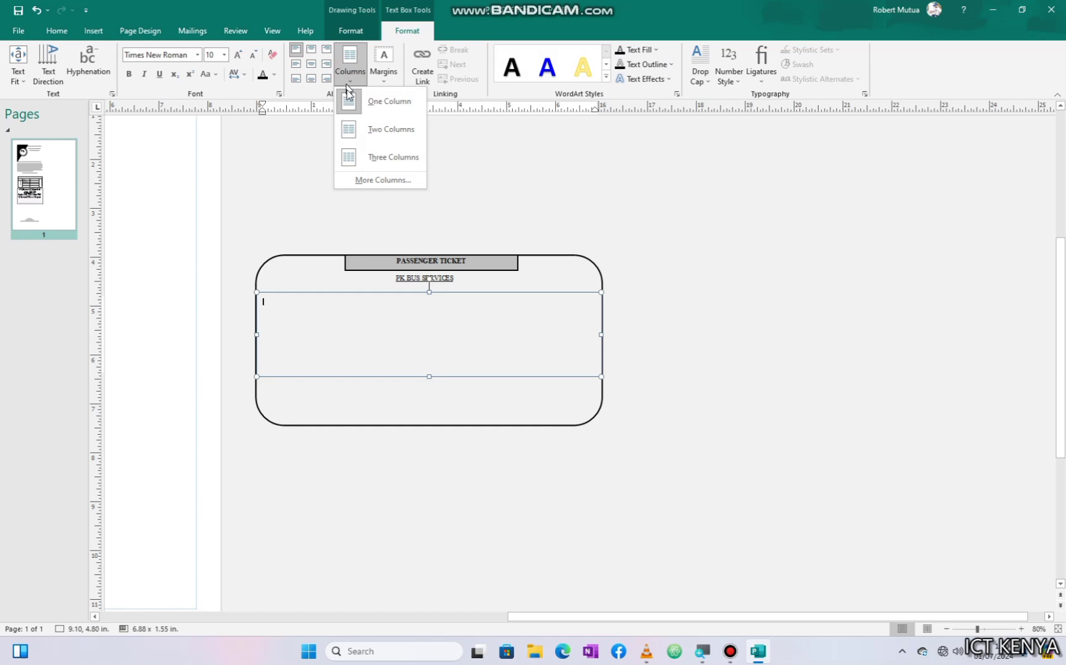
pyautogui.click(347, 129)
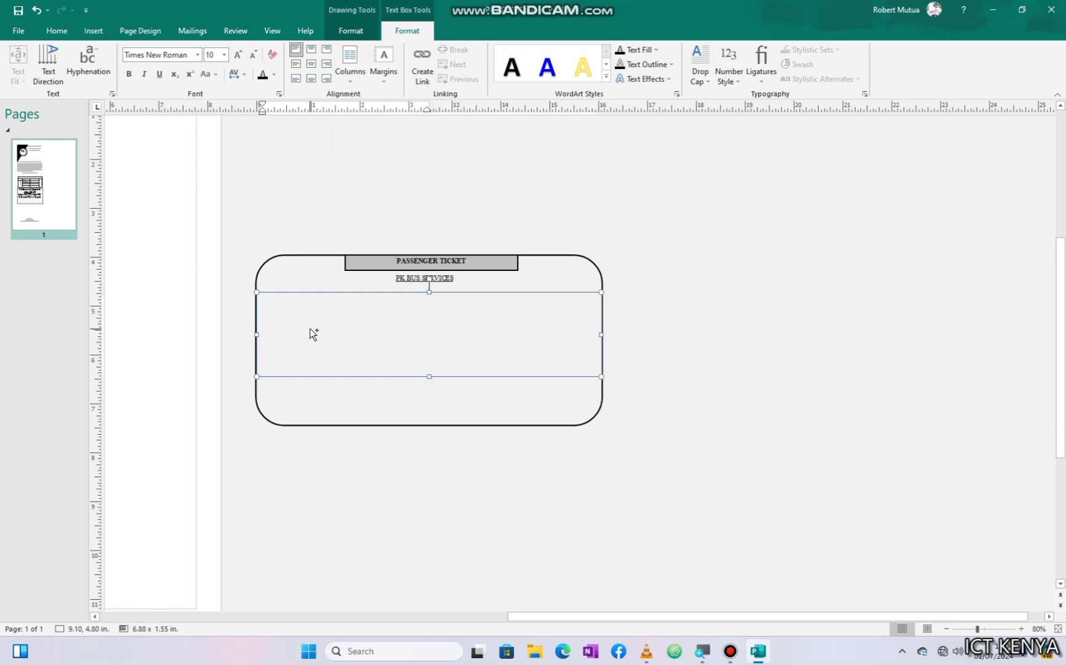
# - Enter bold 12 pt lines "NAME:", "FROM MALINDI:", "TO:" and "SEAT NUMBER:" in the ticket's first column, each followed by an underscore blank
pyautogui.hscroll(-3, 310, 328)
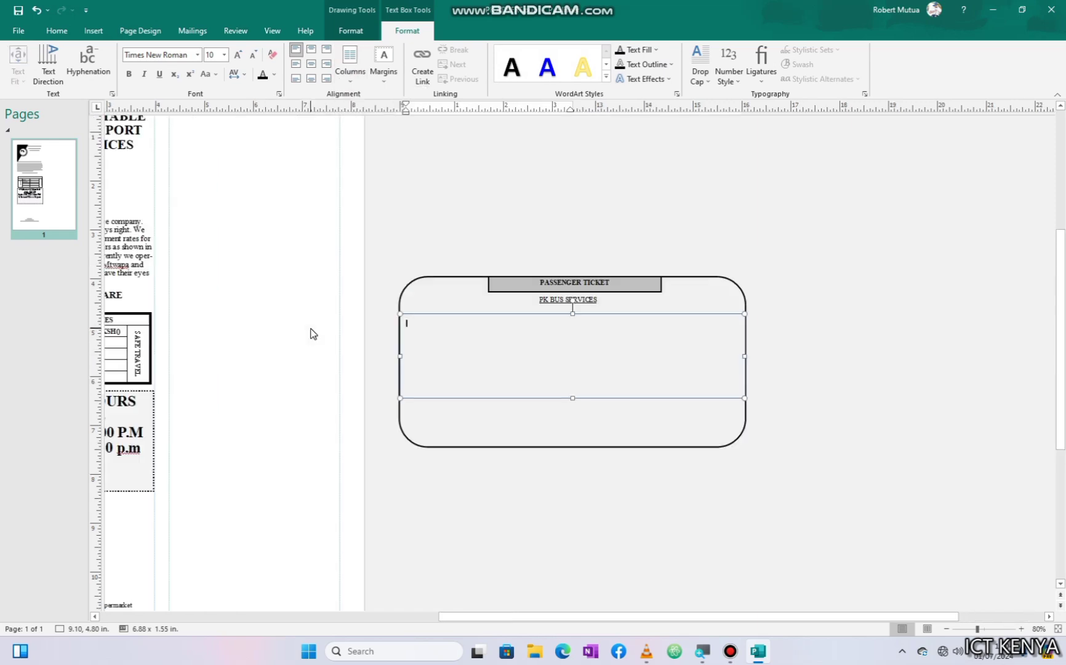
pyautogui.click(1022, 627)
pyautogui.click(1022, 628)
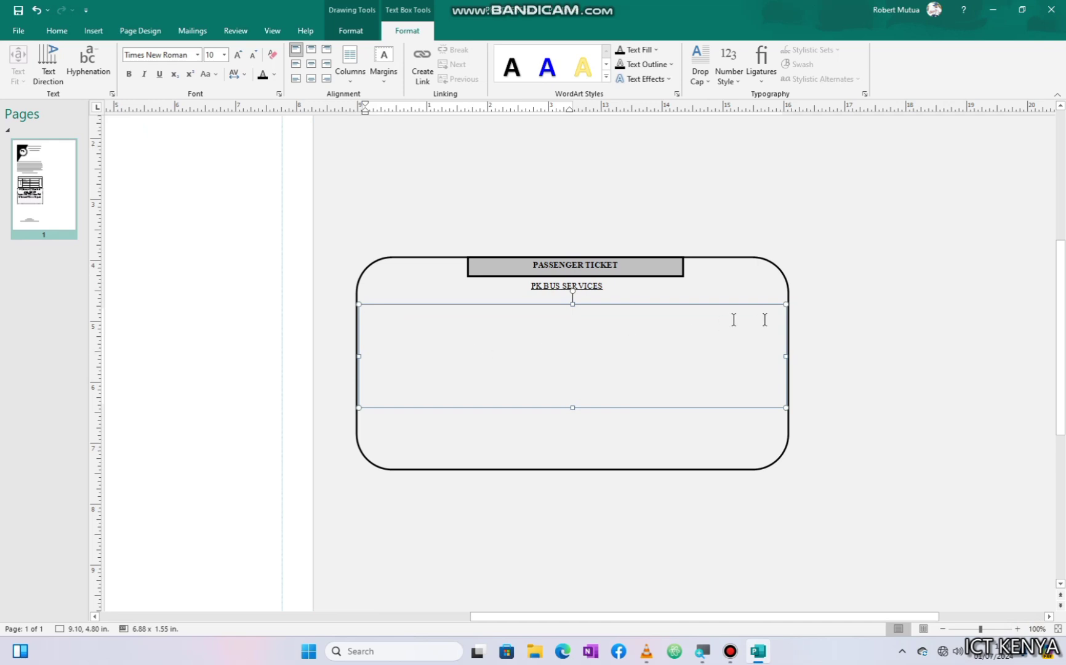
pyautogui.hotkey('ctrl', 'z')
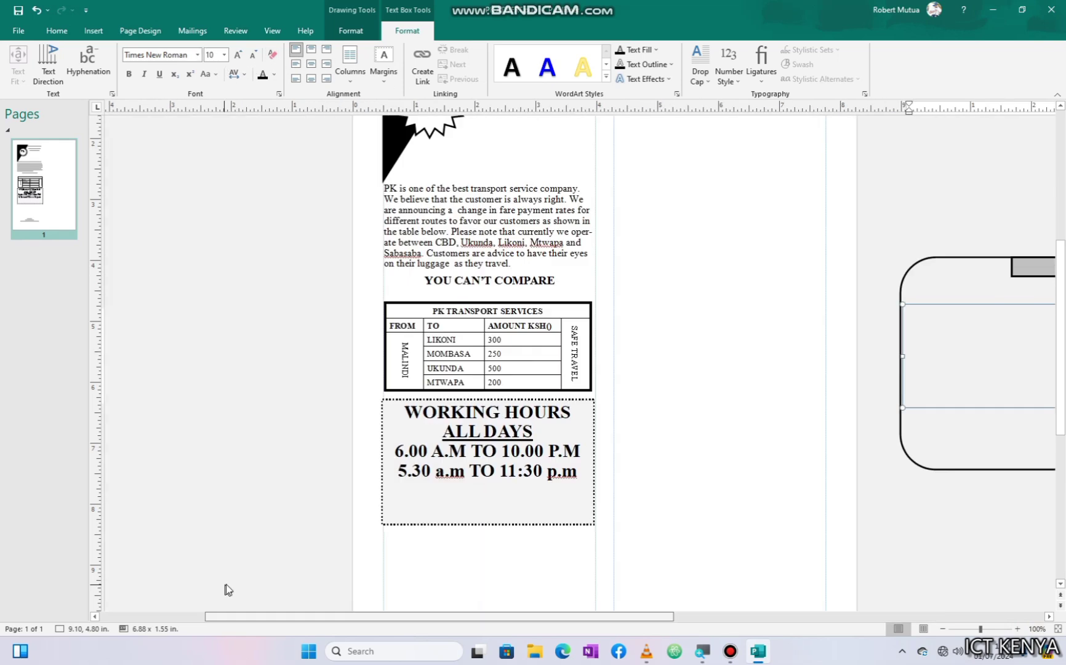
pyautogui.click(529, 312)
pyautogui.hotkey('ctrl', 'b')
pyautogui.write('NAME: ______________________________')
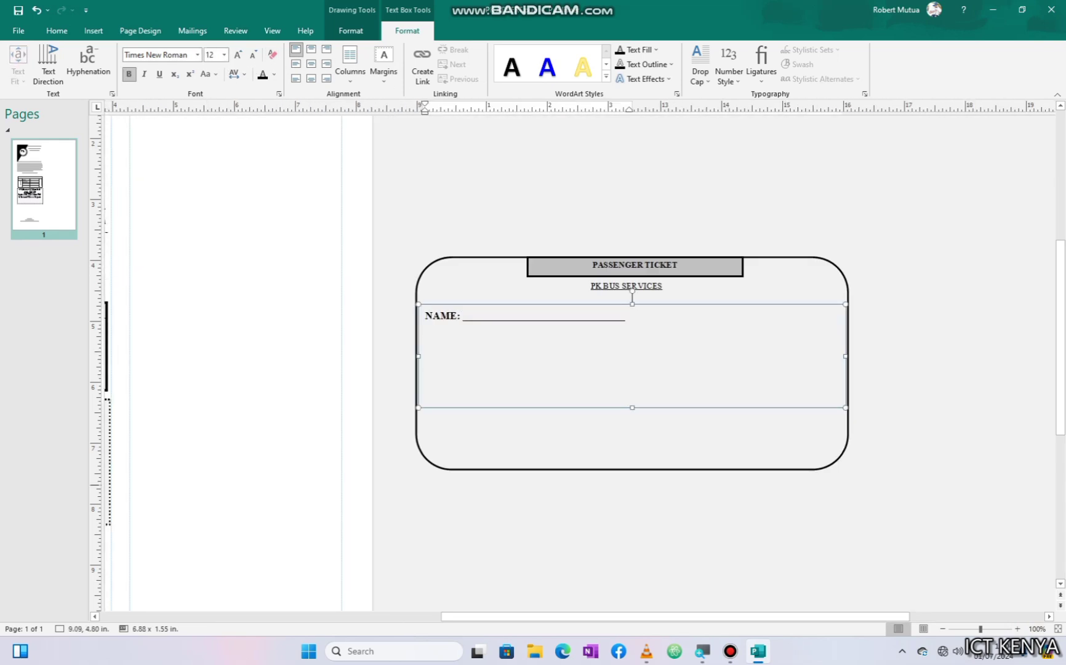
pyautogui.press('Return')
pyautogui.write('FROM MALINDI: ______________________')
pyautogui.press('Return')
pyautogui.write('TO: ___________________________________')
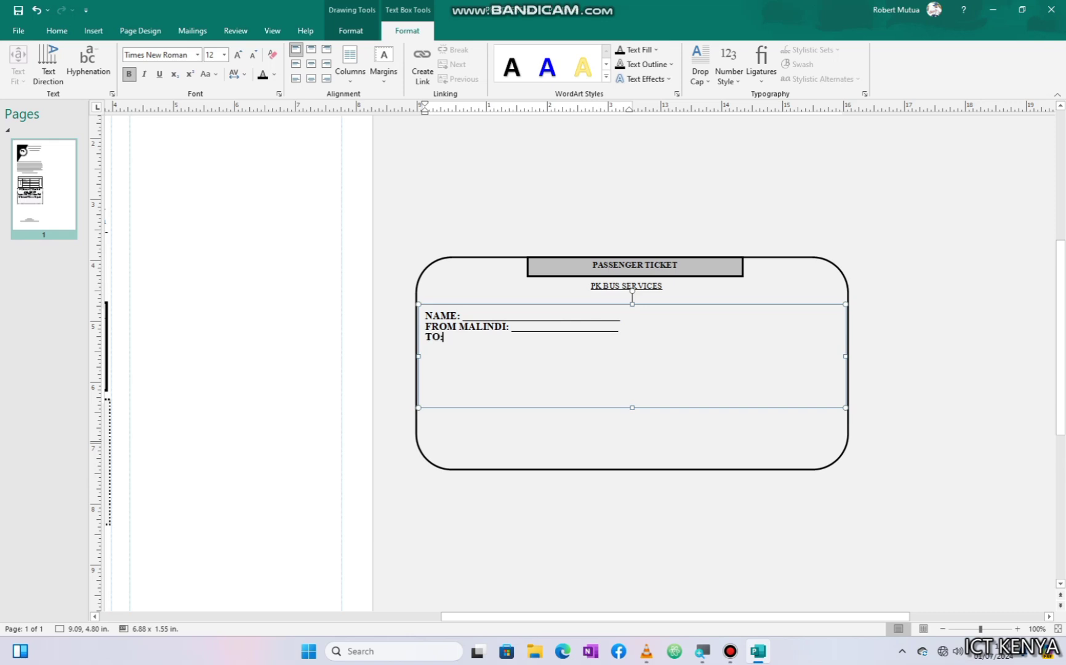
pyautogui.press('Return')
pyautogui.write('SEAT NUMBER: ________________________')
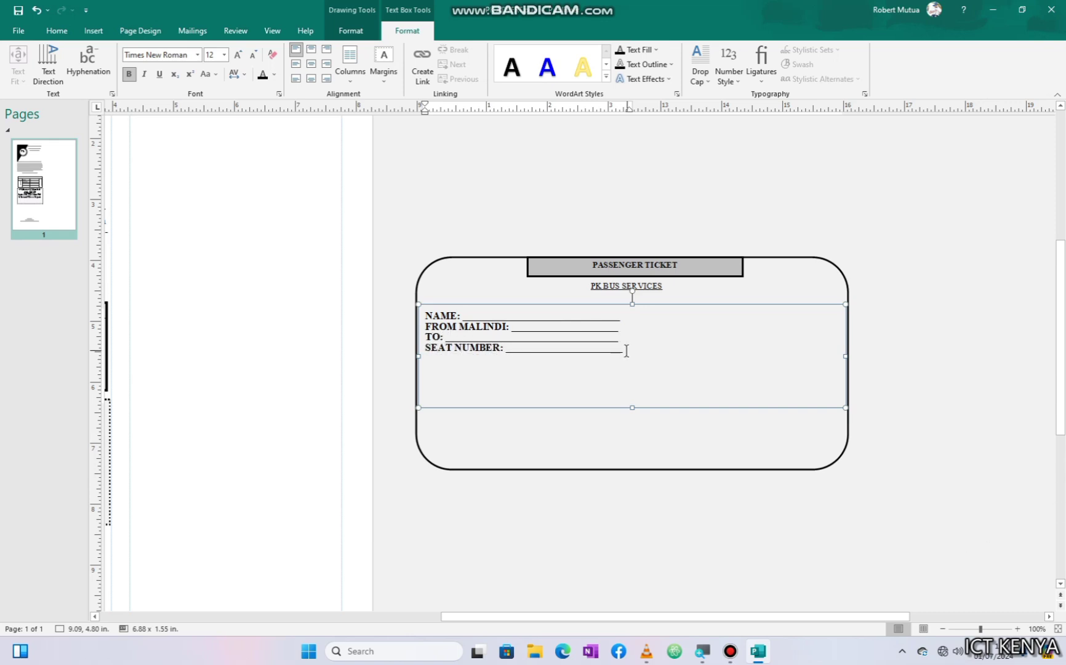
# - Set the line spacing of the four passenger detail lines to 2.0
pyautogui.hotkey('ctrl', 'a')
pyautogui.click(57, 31)
pyautogui.click(349, 74)
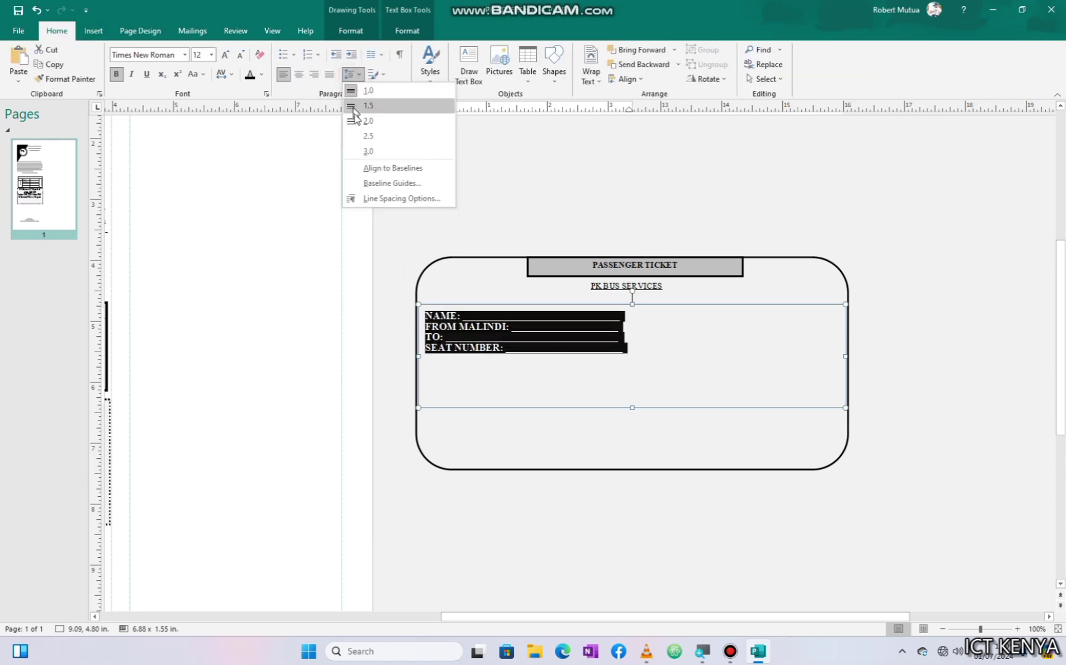
pyautogui.click(356, 120)
pyautogui.click(524, 466)
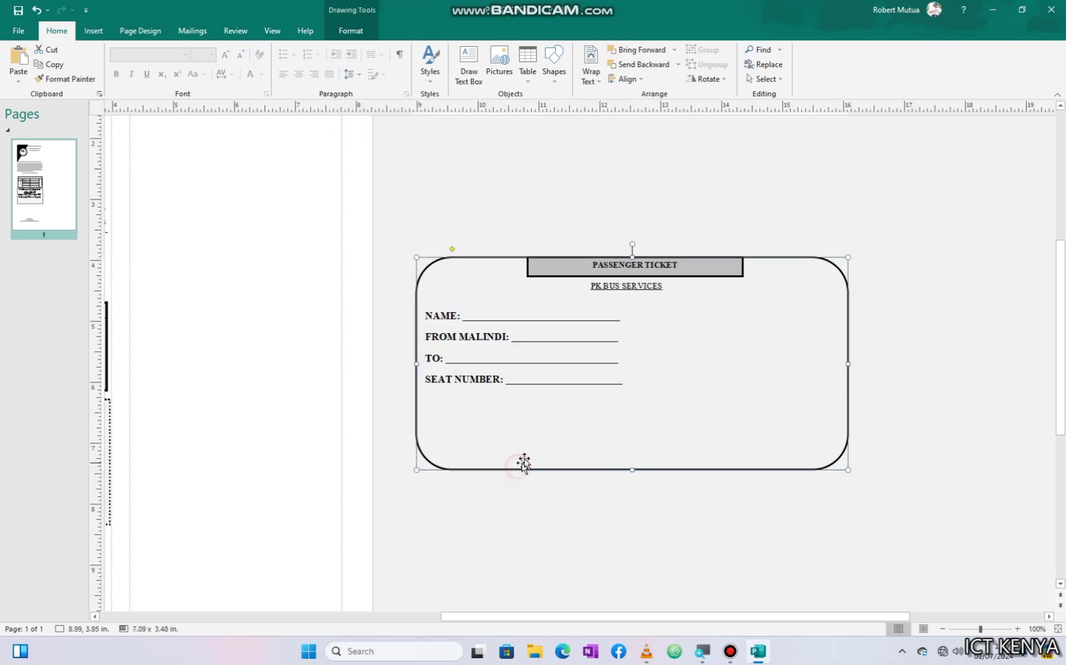
# - Fill the ticket's second column with right-aligned P.O. box, town and cell number lines, followed by left-aligned "Amount" and "Depart Time" labels
pyautogui.click(634, 383)
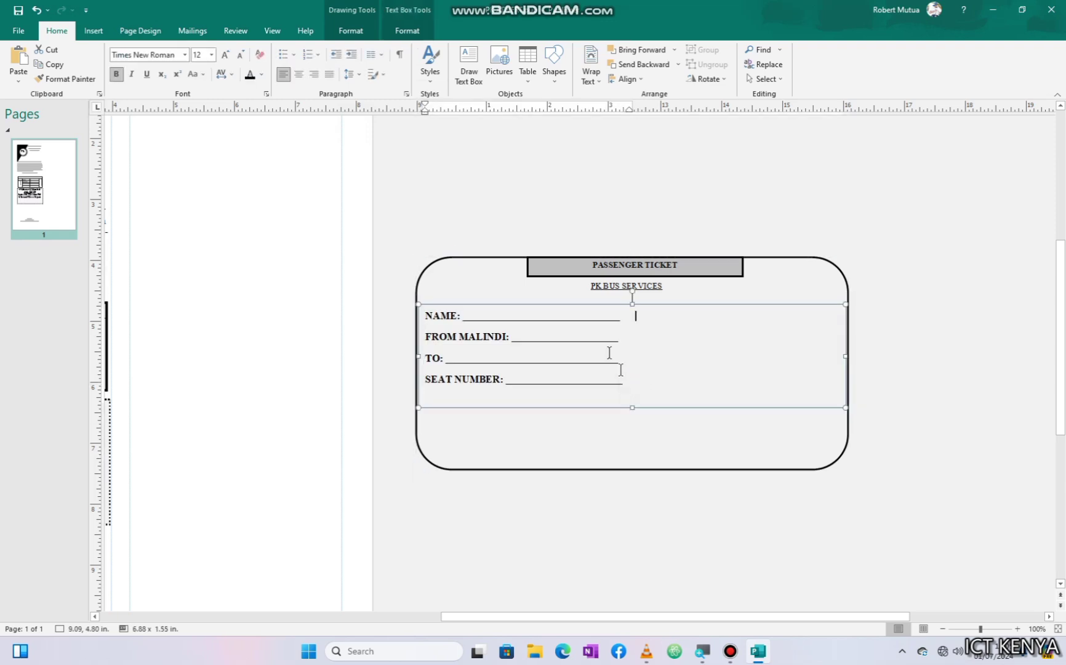
pyautogui.click(315, 75)
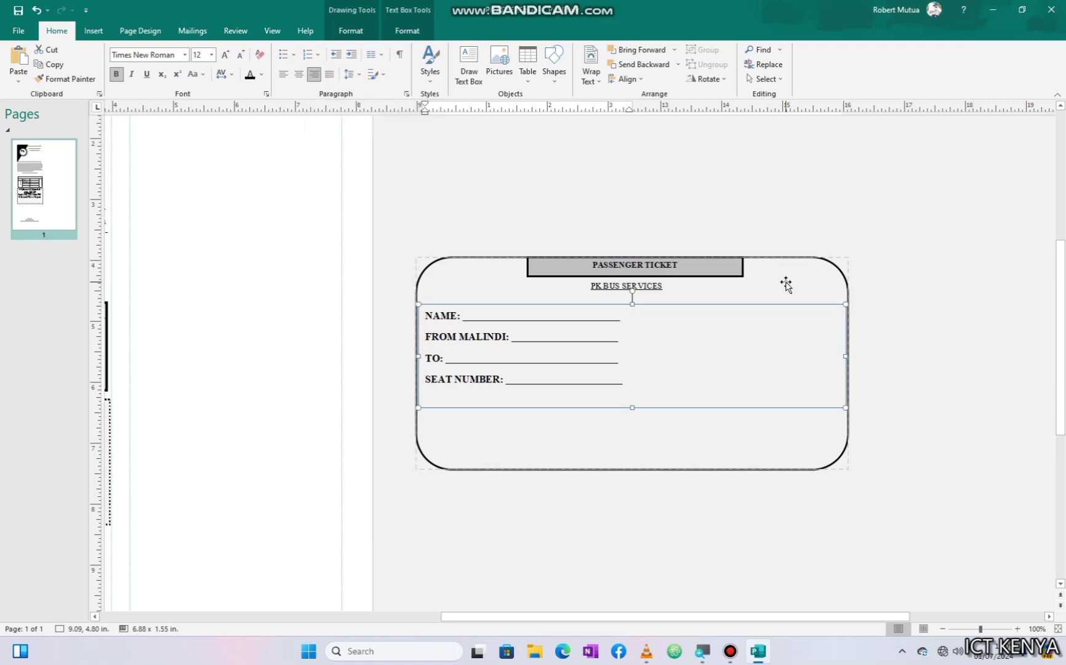
pyautogui.write('P.O')
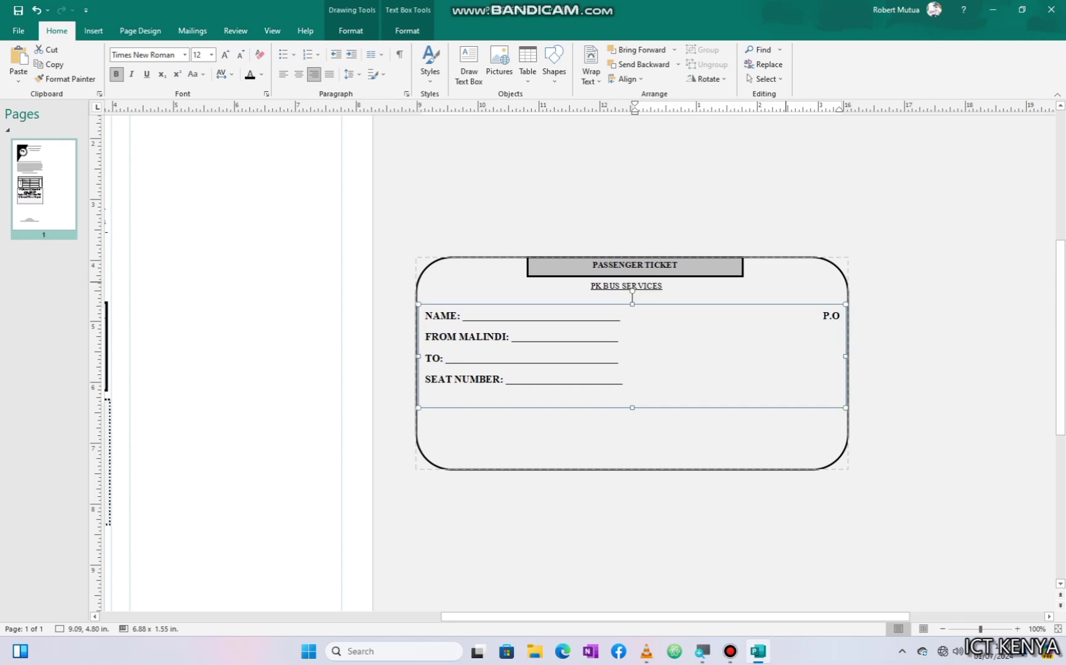
pyautogui.write('. BOX 1234-5678 ')
pyautogui.write('Malind')
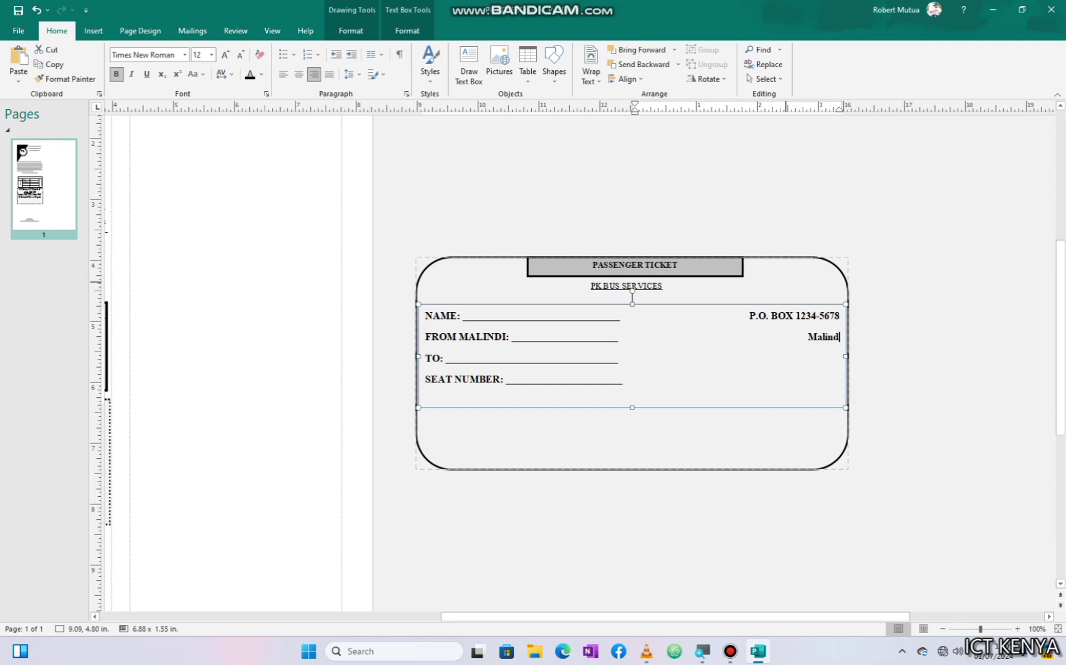
pyautogui.write('i, Kenya Cell: 07')
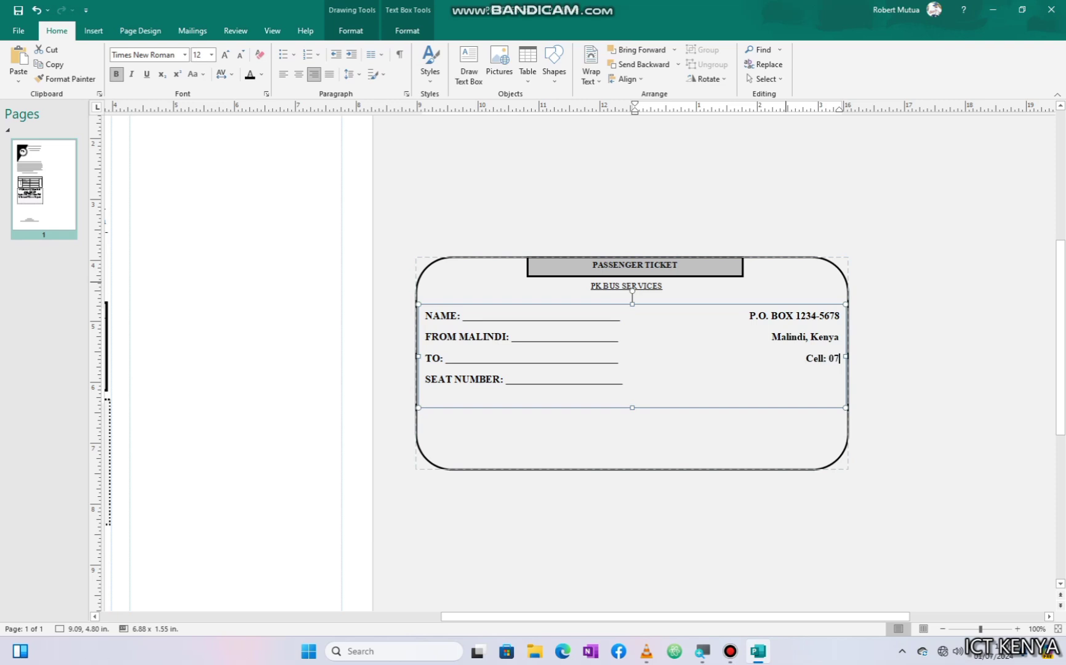
pyautogui.write('4433222')
pyautogui.press('BackSpace')
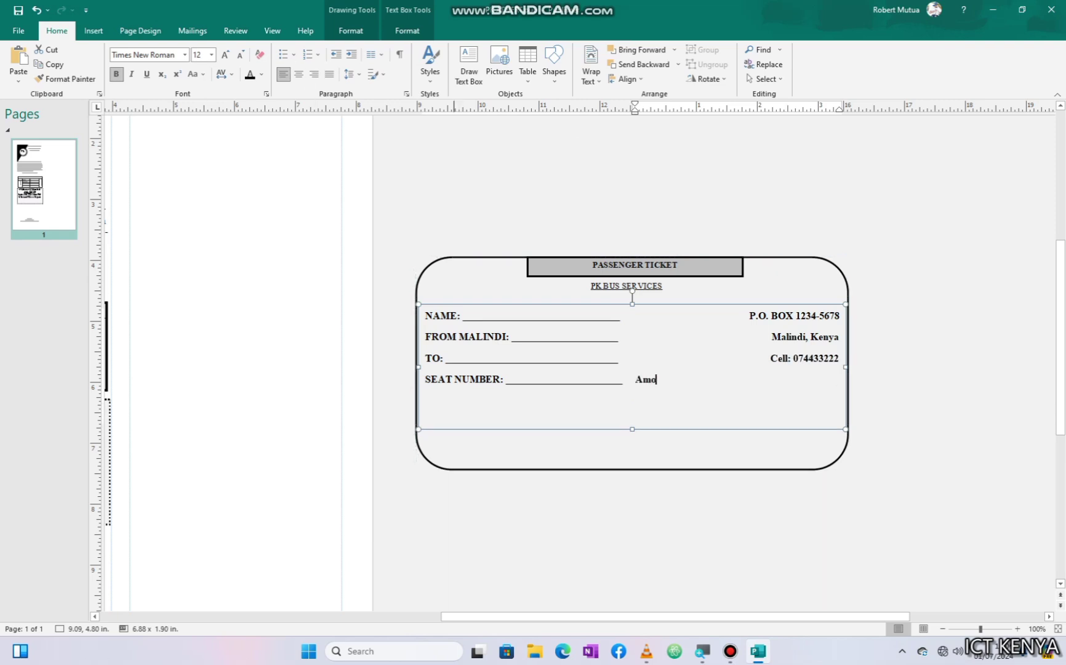
pyautogui.write('part Time')
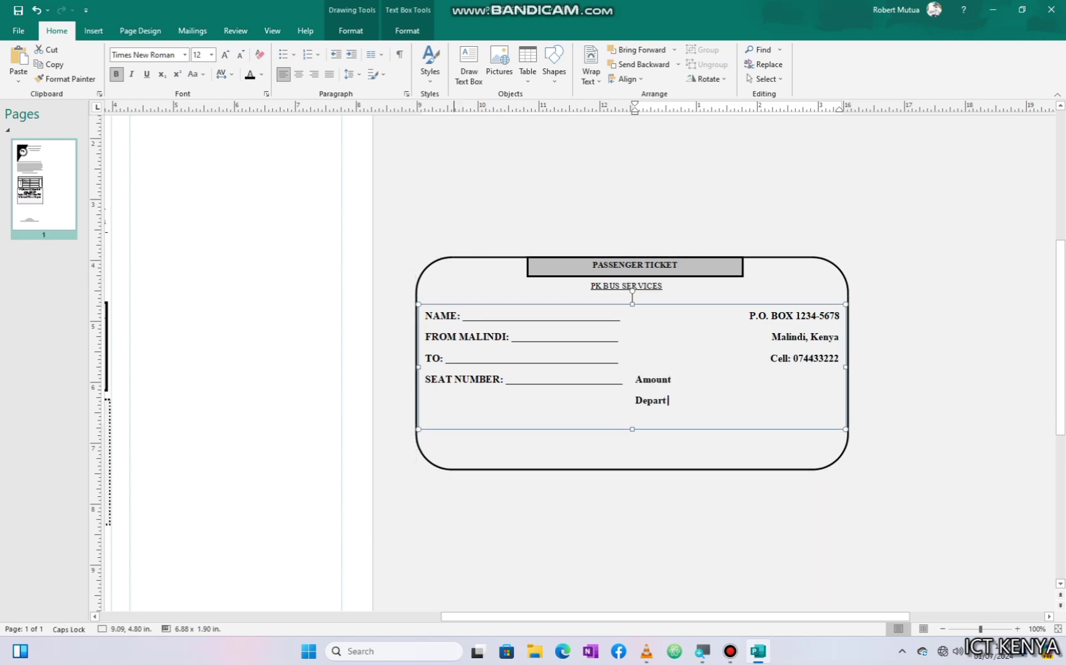
# - Draw a small rounded rectangle about 0.9 in wide and 0.26 in high beside the Amount label
pyautogui.click(94, 30)
pyautogui.click(180, 64)
pyautogui.click(185, 110)
pyautogui.moveTo(387, 174)
pyautogui.mouseDown()
pyautogui.moveTo(442, 189)
pyautogui.moveTo(396, 165)
pyautogui.moveTo(739, 359)
pyautogui.moveTo(743, 391)
pyautogui.mouseUp()
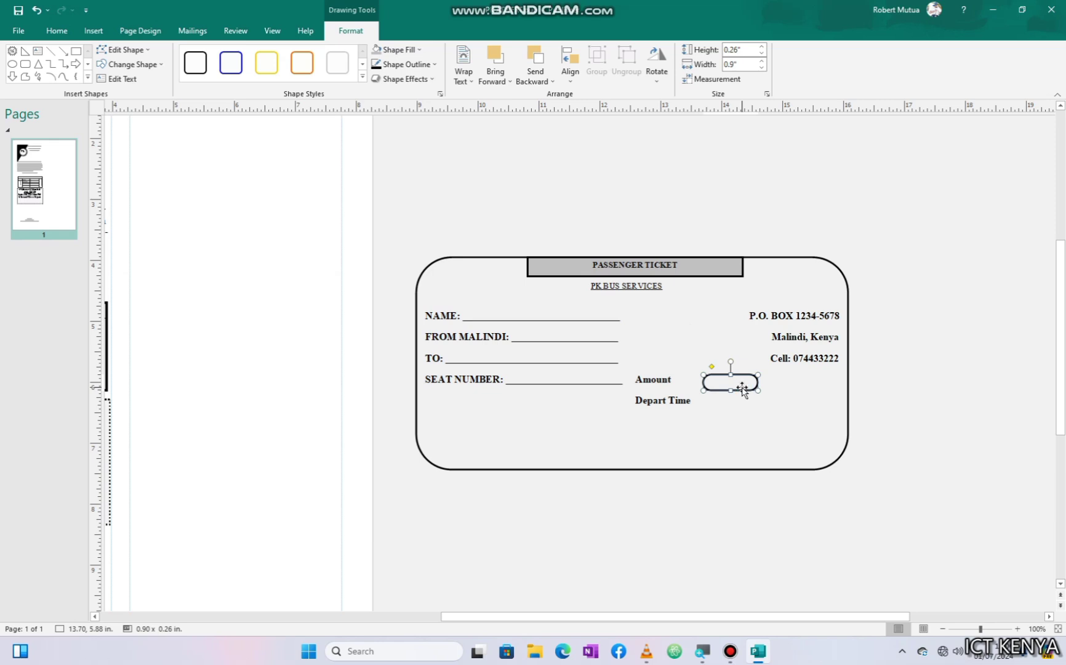
# - Duplicate the small rounded box, place the copy beside Depart Time, and make both boxes longer and flatter
pyautogui.hotkey('ctrl', 'd')
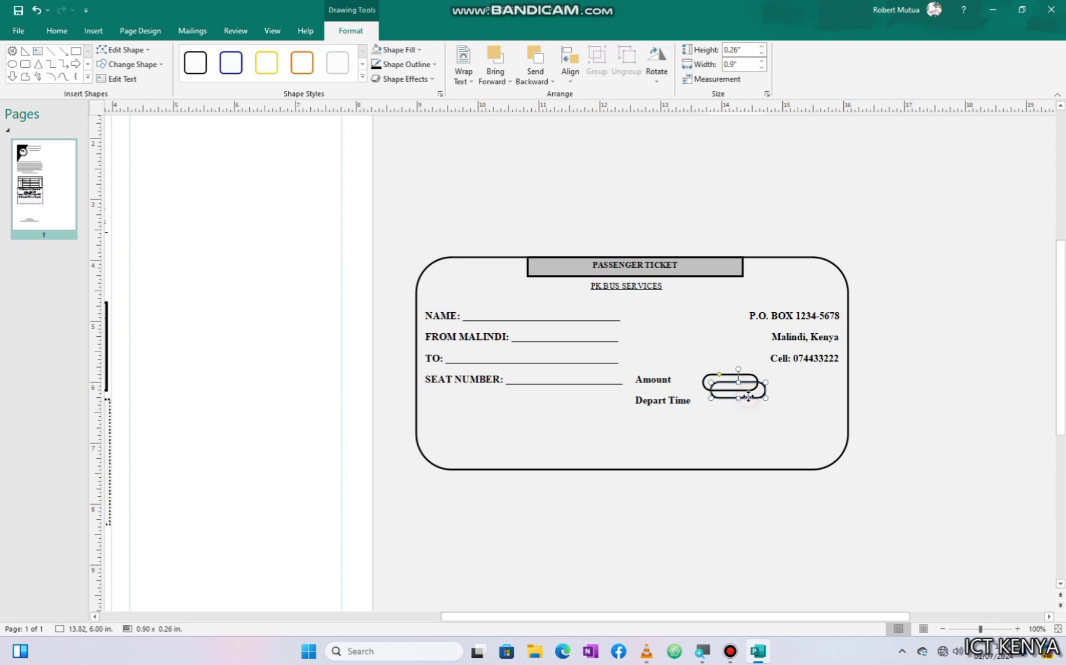
pyautogui.moveTo(748, 396)
pyautogui.mouseDown()
pyautogui.moveTo(744, 406)
pyautogui.moveTo(757, 387)
pyautogui.mouseUp()
pyautogui.click(906, 416)
pyautogui.click(758, 385)
pyautogui.click(885, 374)
pyautogui.click(760, 387)
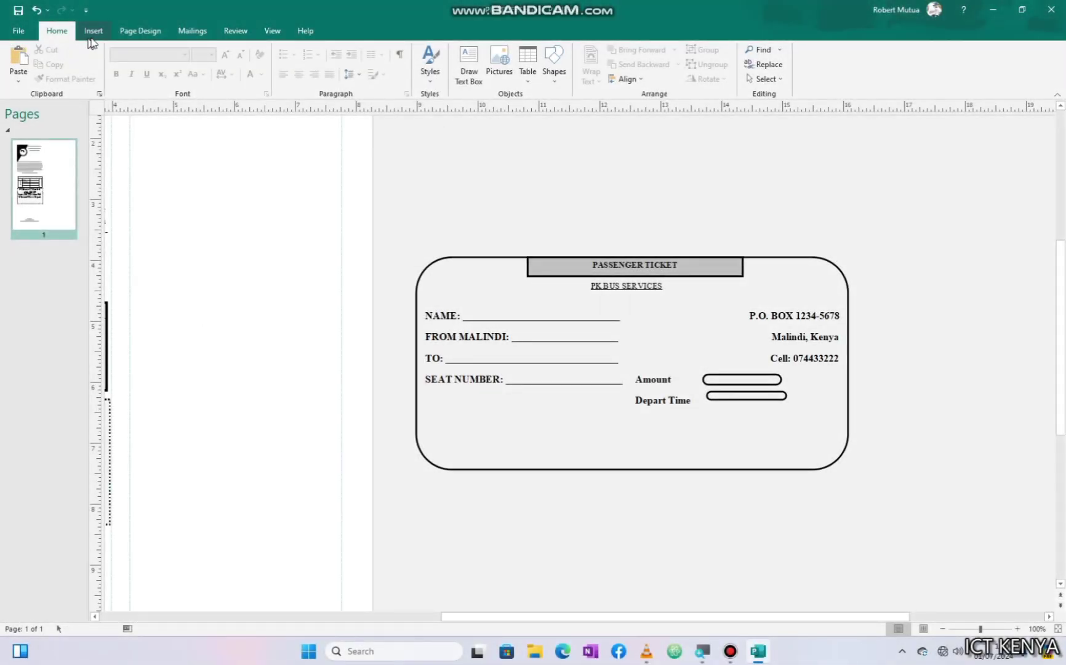
# - Insert plain grey-gradient WordArt reading "MALINDI MOMBASA UKUNDA" in Arial Black 36
pyautogui.click(93, 31)
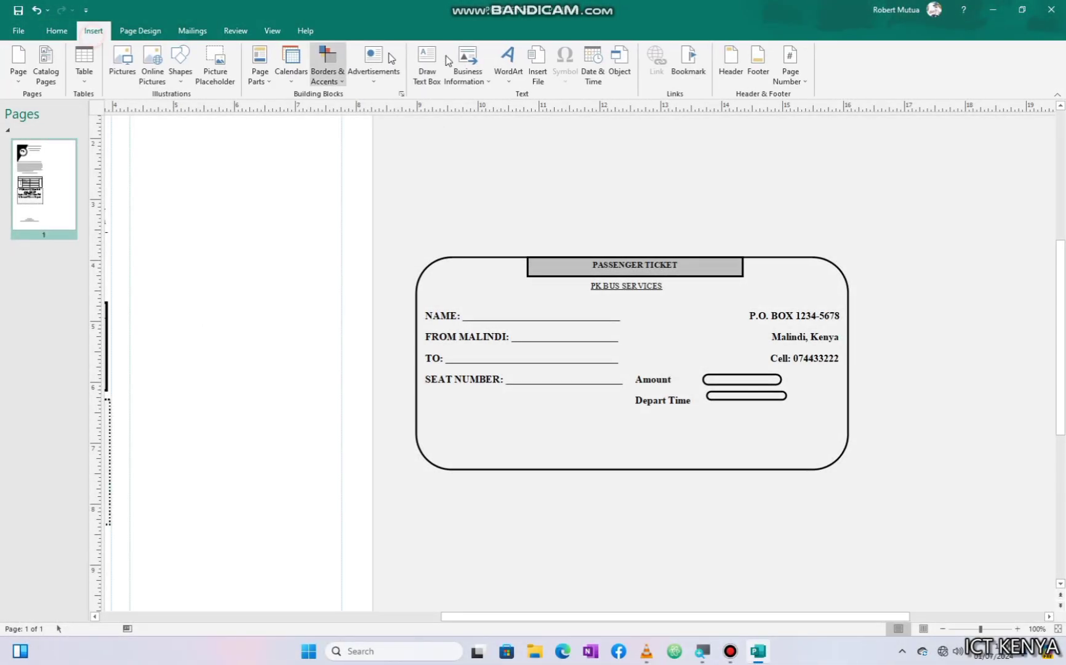
pyautogui.click(508, 62)
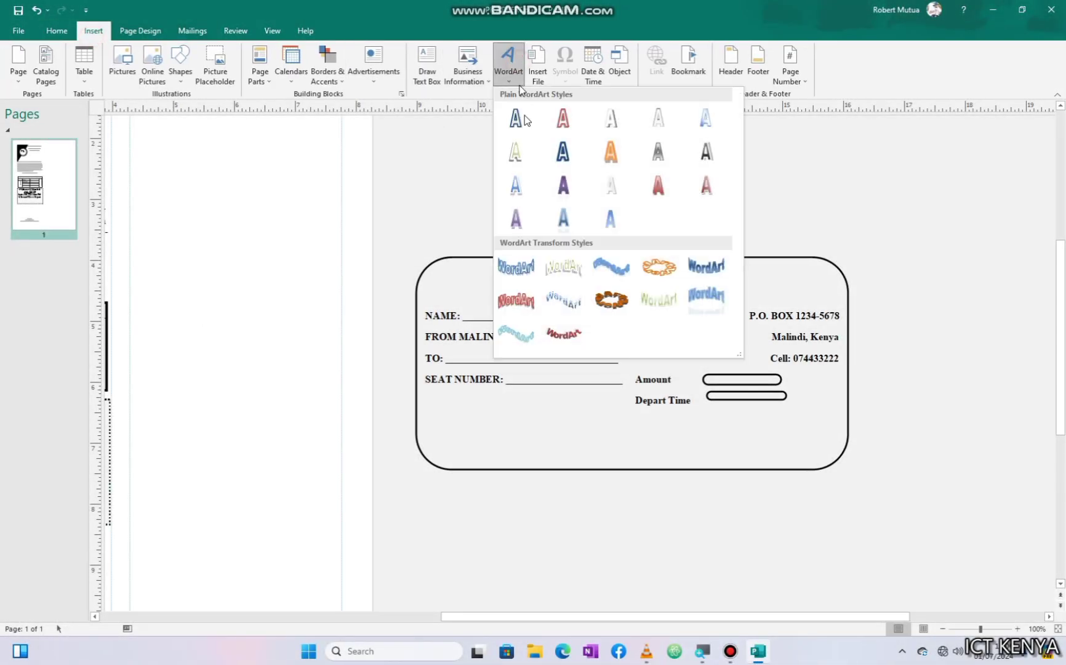
pyautogui.click(707, 153)
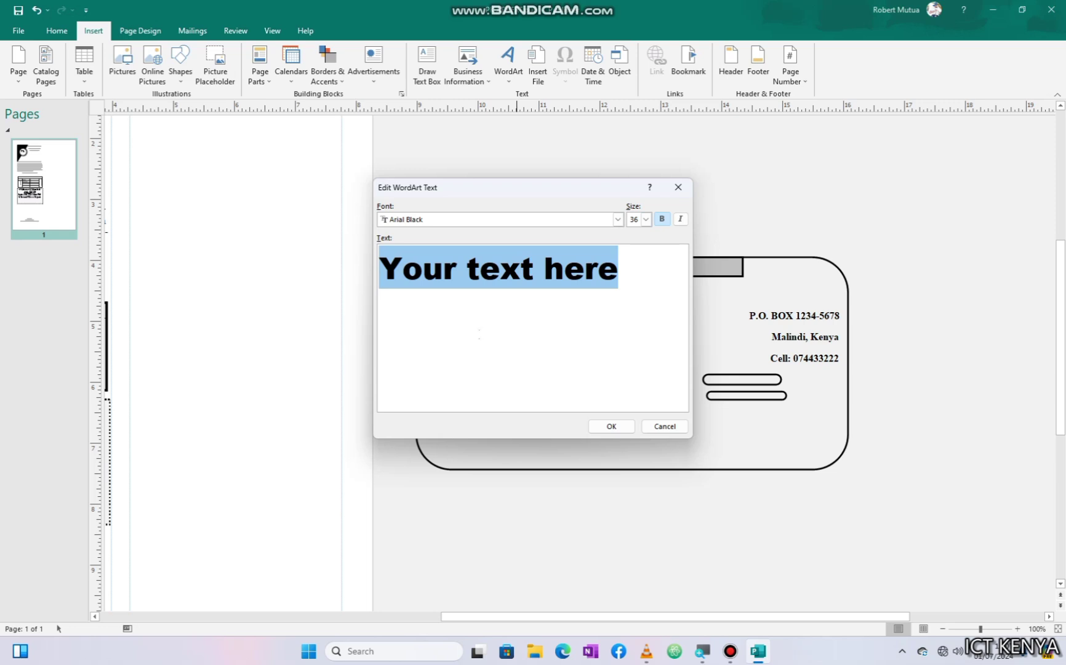
pyautogui.press('capslock')
pyautogui.write('MALINDI MOMB')
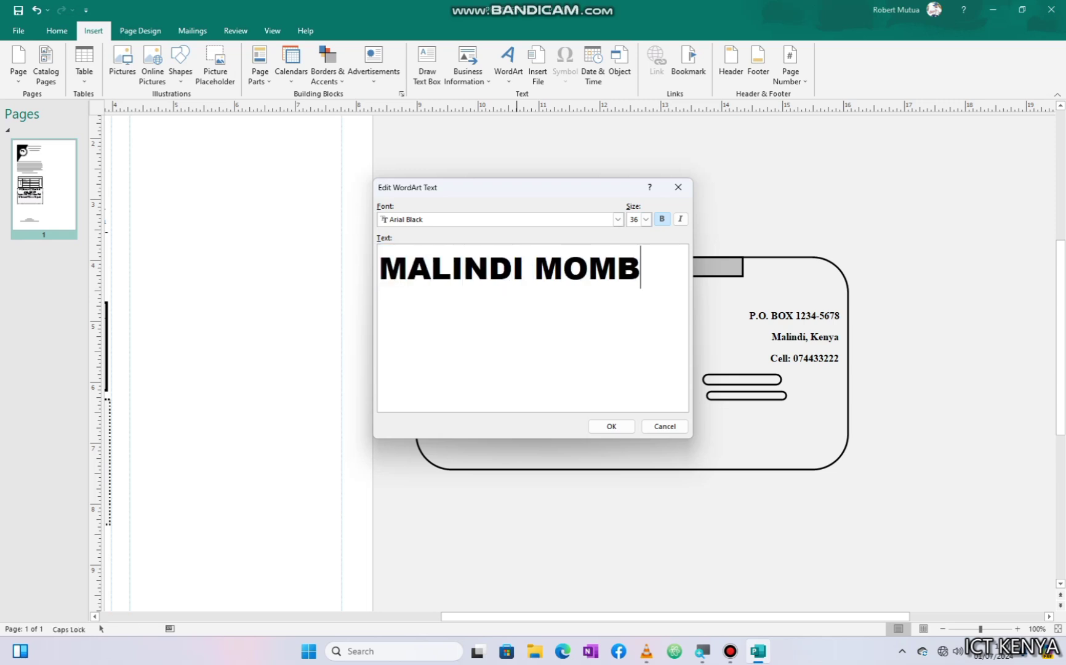
pyautogui.write('ASA UKUNDA')
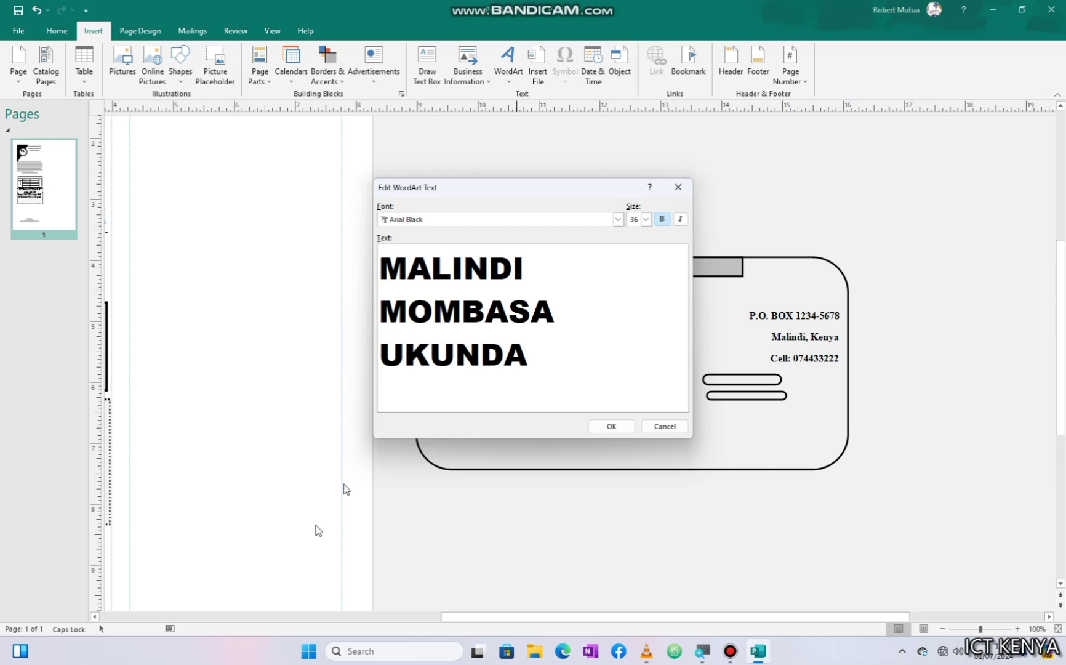
pyautogui.click(610, 425)
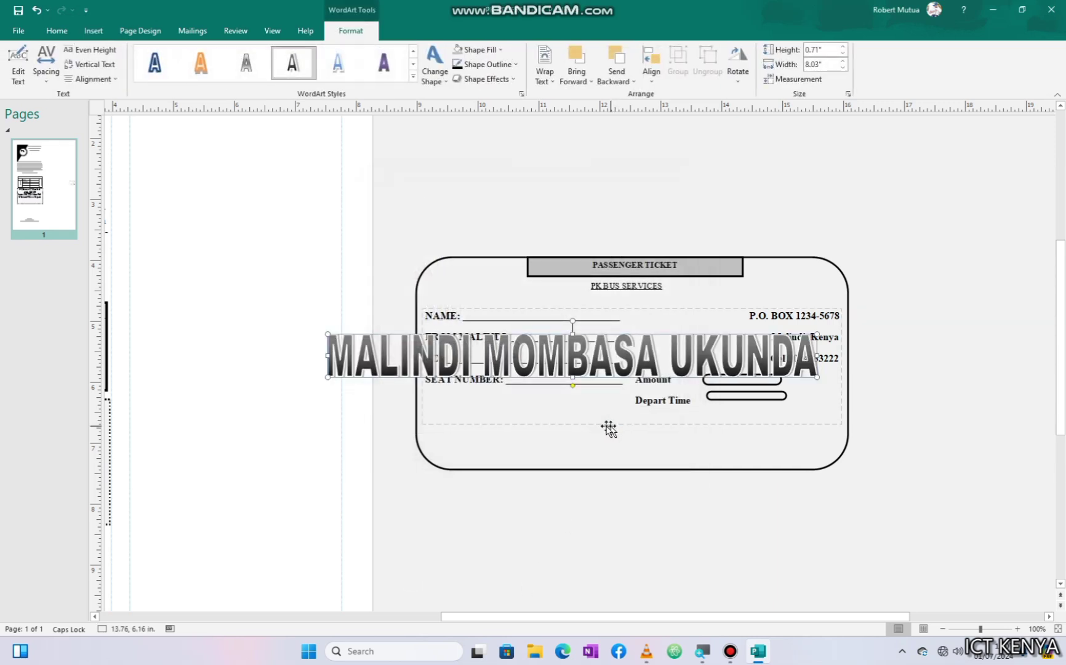
# - Give the "MALINDI MOMBASA UKUNDA" WordArt a black fill and a white outline
pyautogui.click(480, 50)
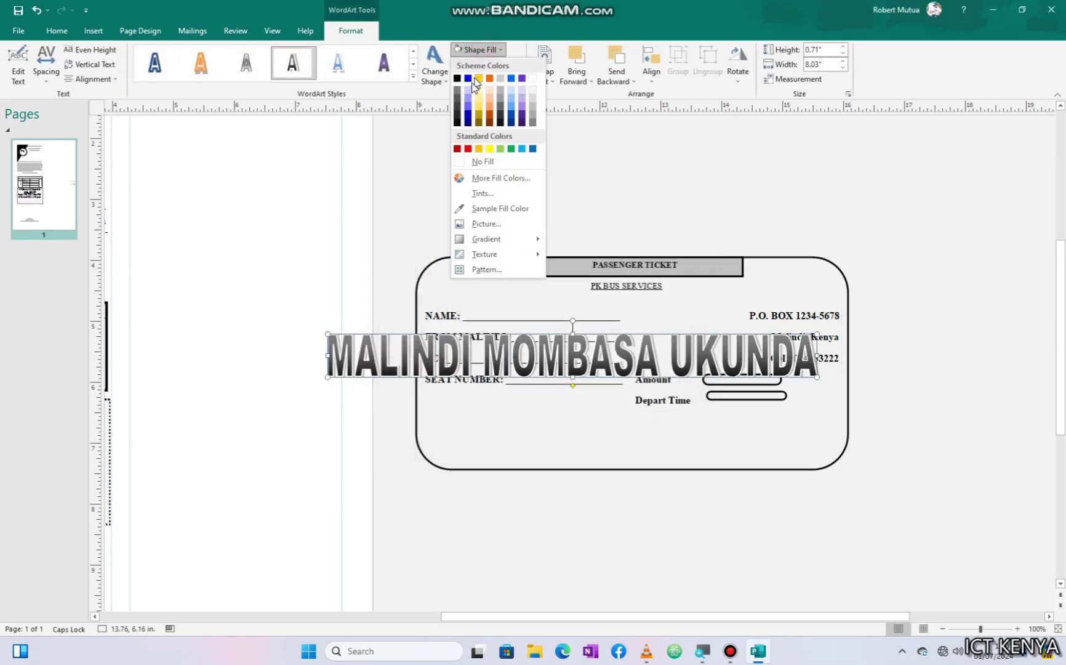
pyautogui.click(457, 78)
pyautogui.click(472, 65)
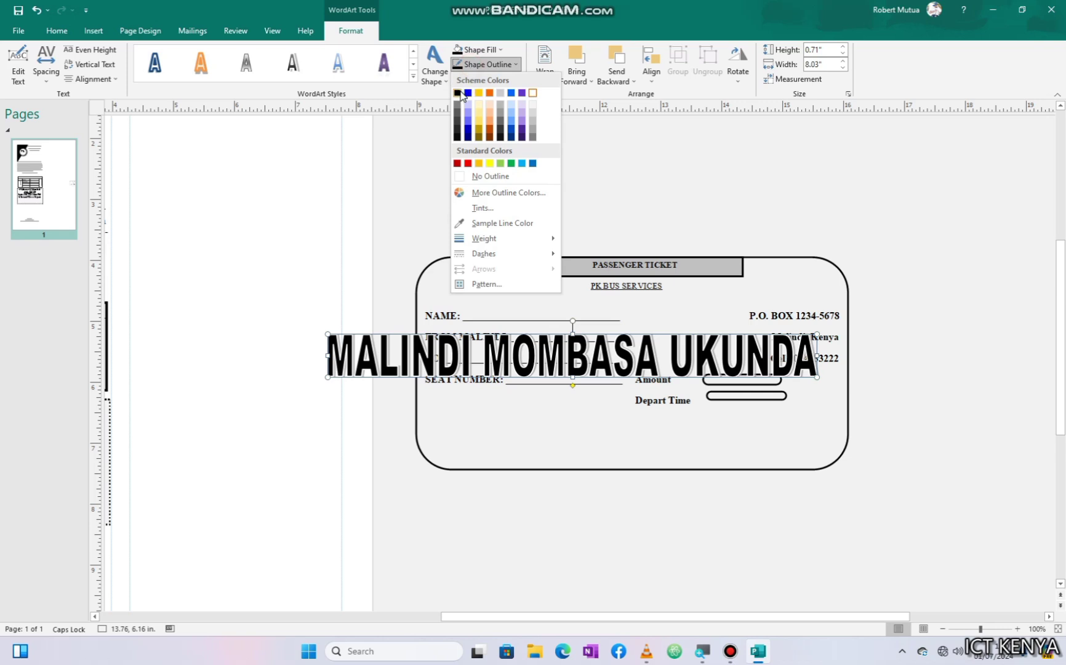
pyautogui.click(533, 93)
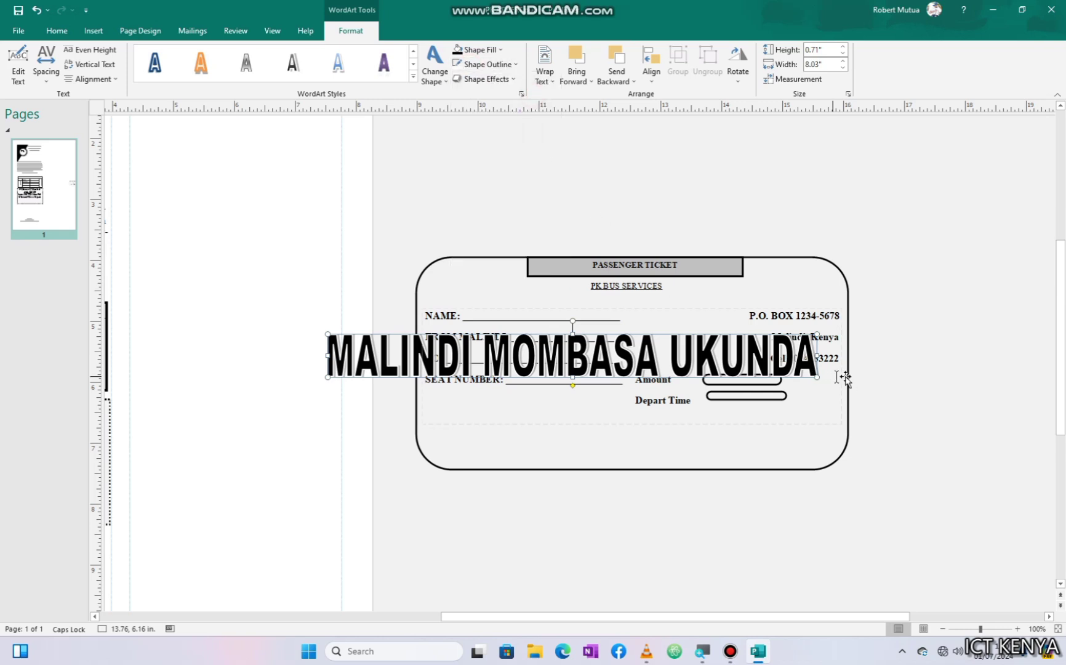
# - Shrink the "MALINDI MOMBASA UKUNDA" WordArt and place it along the ticket's bottom edge, spanning nearly the ticket's full width
pyautogui.moveTo(818, 374); pyautogui.dragTo(653, 362)
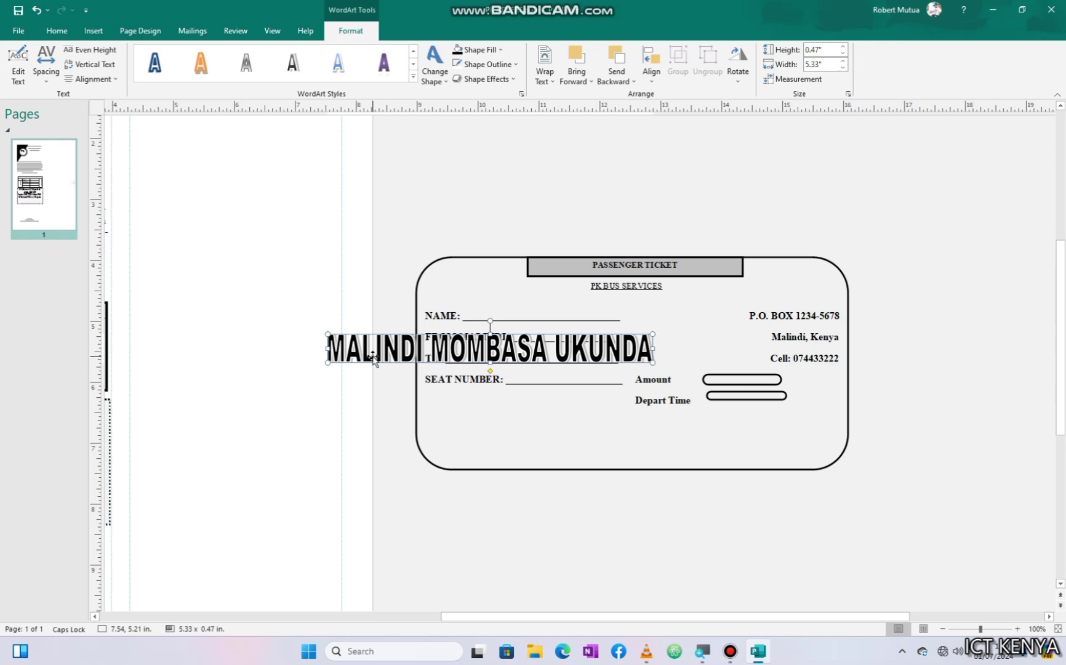
pyautogui.moveTo(372, 356); pyautogui.dragTo(475, 435)
pyautogui.click(671, 357)
pyautogui.keyDown('shift'); pyautogui.click(669, 447); pyautogui.keyUp('shift')
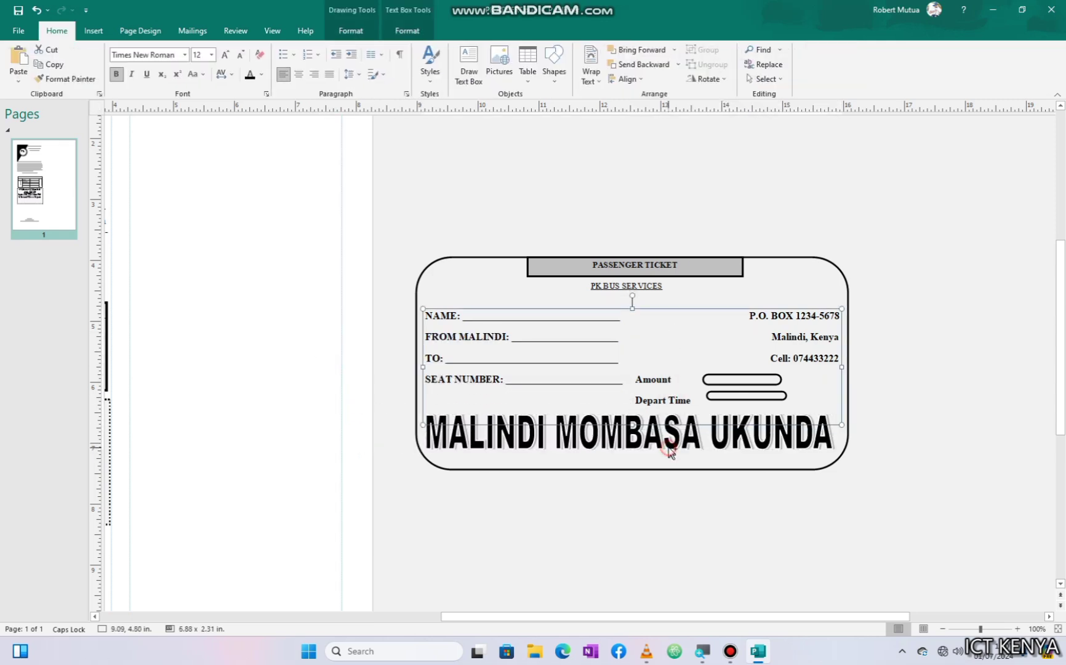
pyautogui.keyDown('shift'); pyautogui.click(743, 379); pyautogui.keyUp('shift')
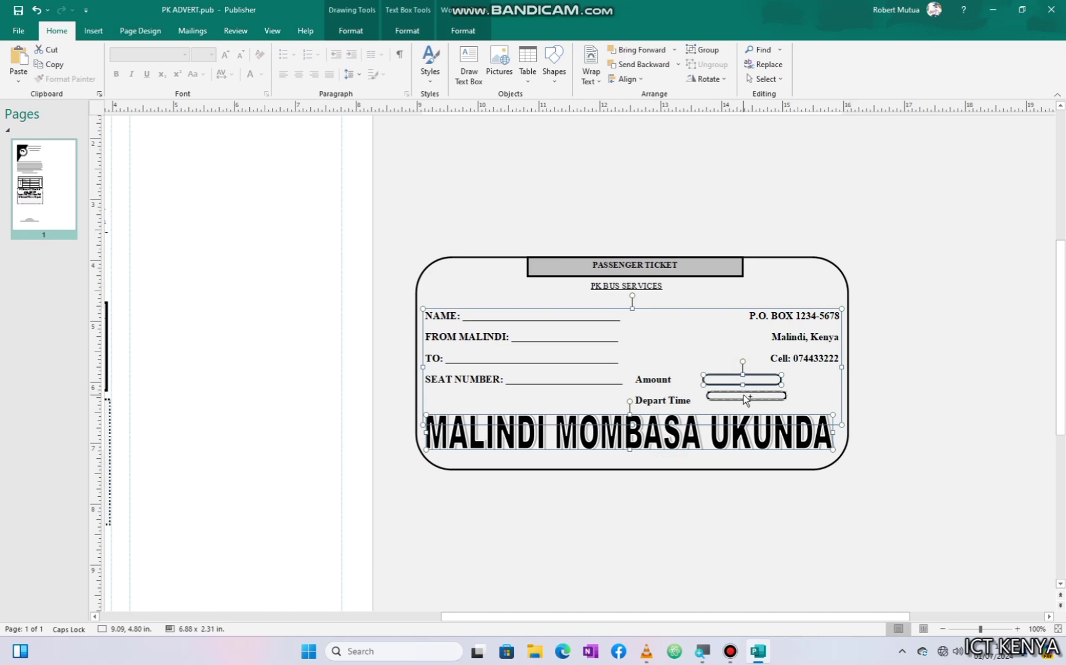
pyautogui.keyDown('shift'); pyautogui.click(745, 396); pyautogui.keyUp('shift')
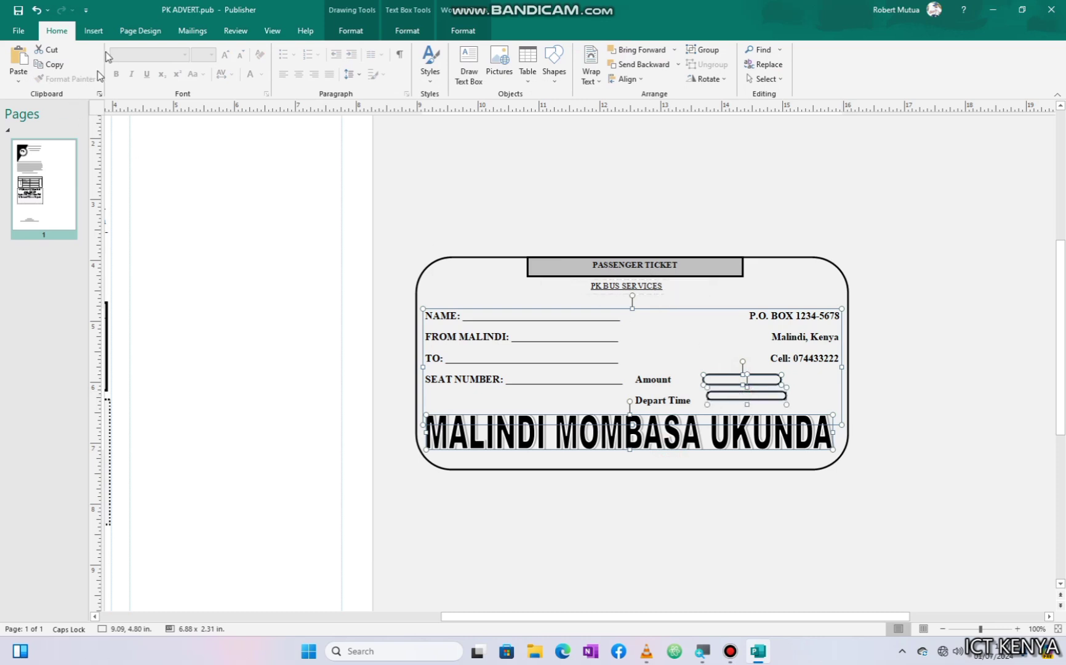
# - Draw a vertical line about 1.49 in long and place it between the passenger fields and the address details on the ticket
pyautogui.click(94, 30)
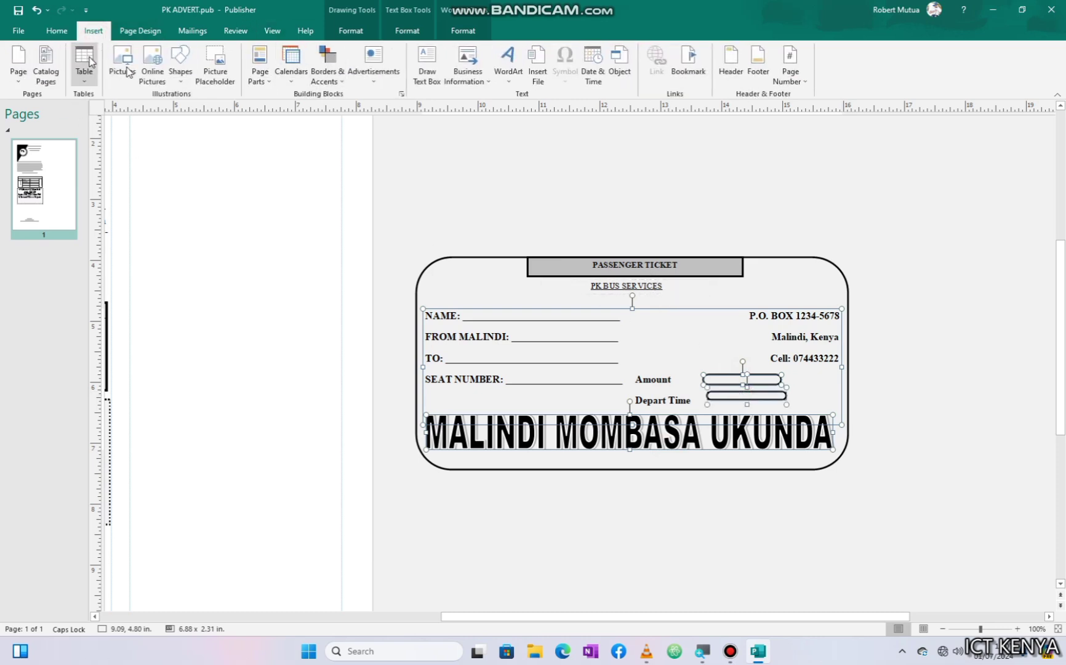
pyautogui.click(182, 66)
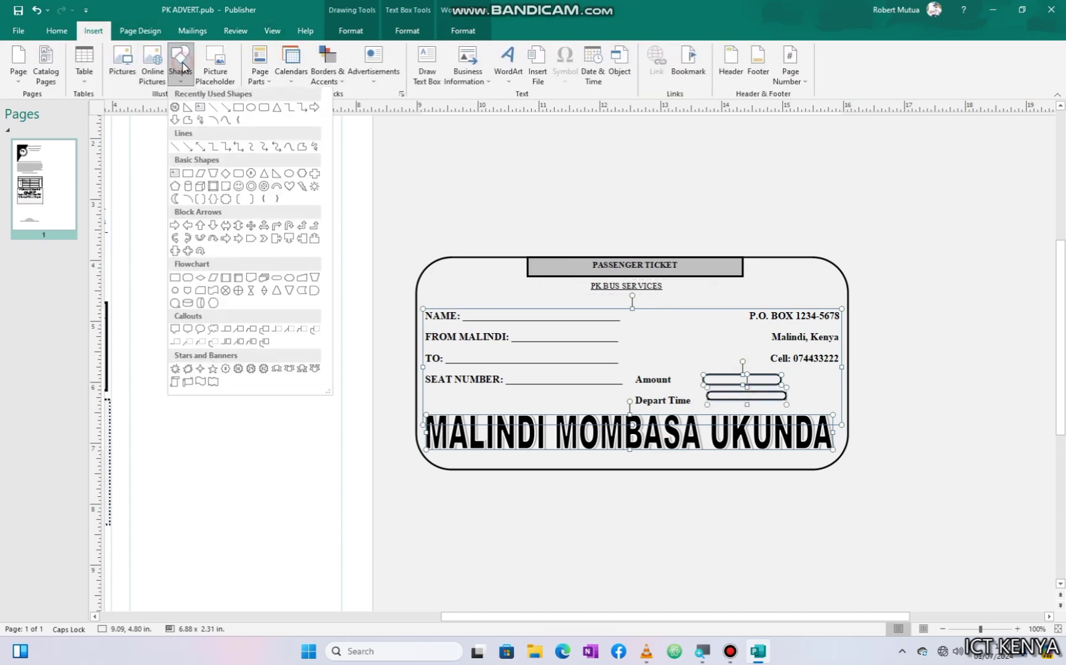
pyautogui.click(215, 107)
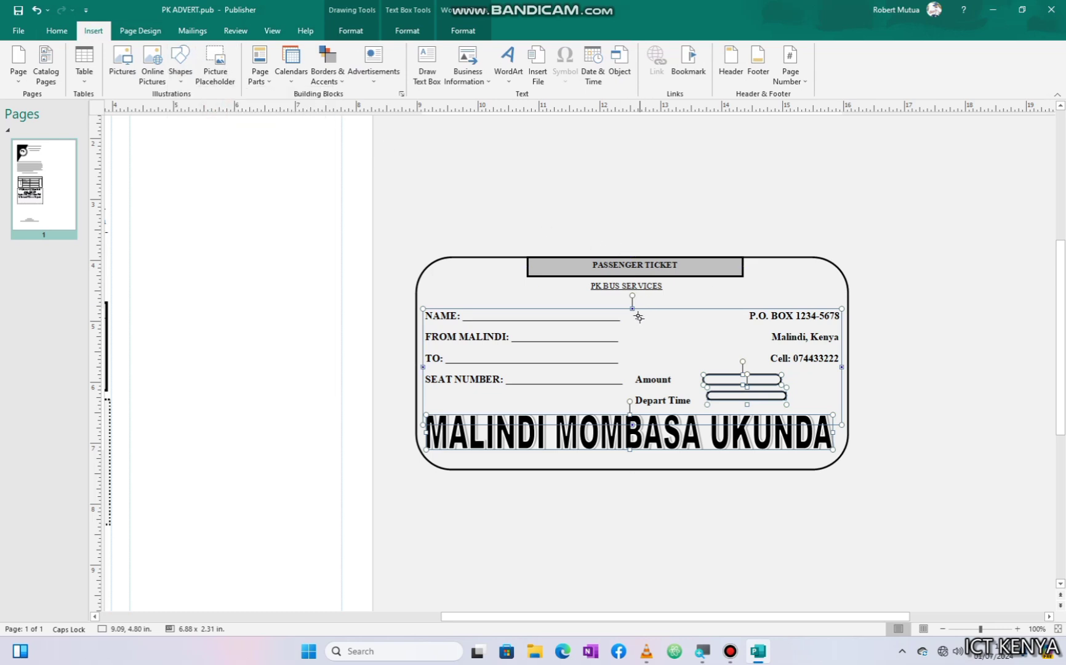
pyautogui.moveTo(214, 262); pyautogui.dragTo(215, 354)
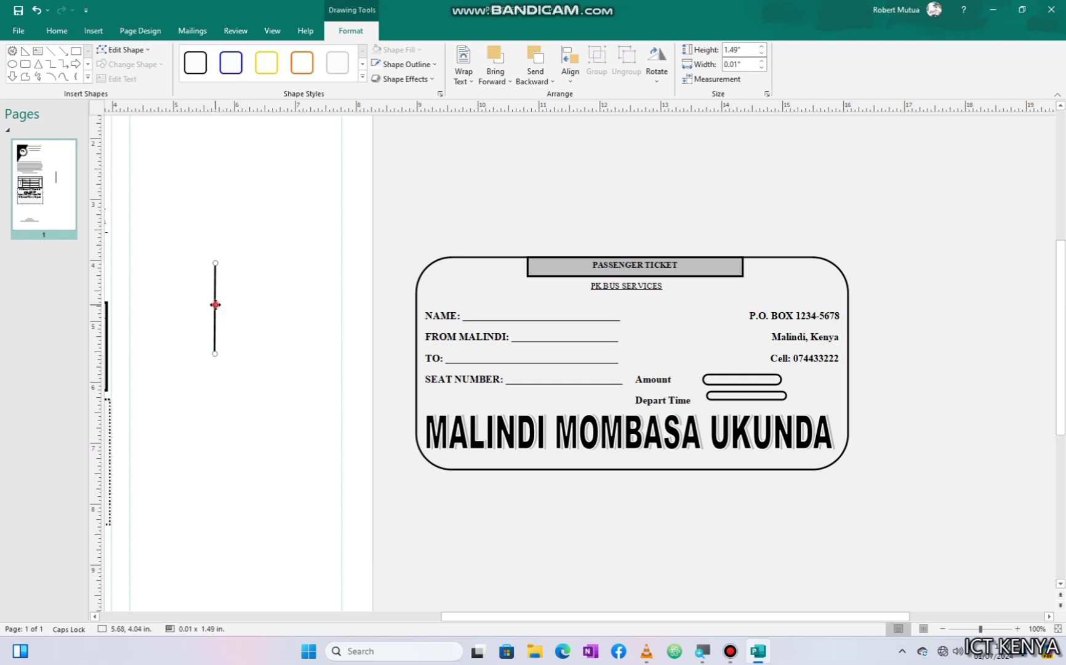
pyautogui.moveTo(215, 304); pyautogui.dragTo(627, 352)
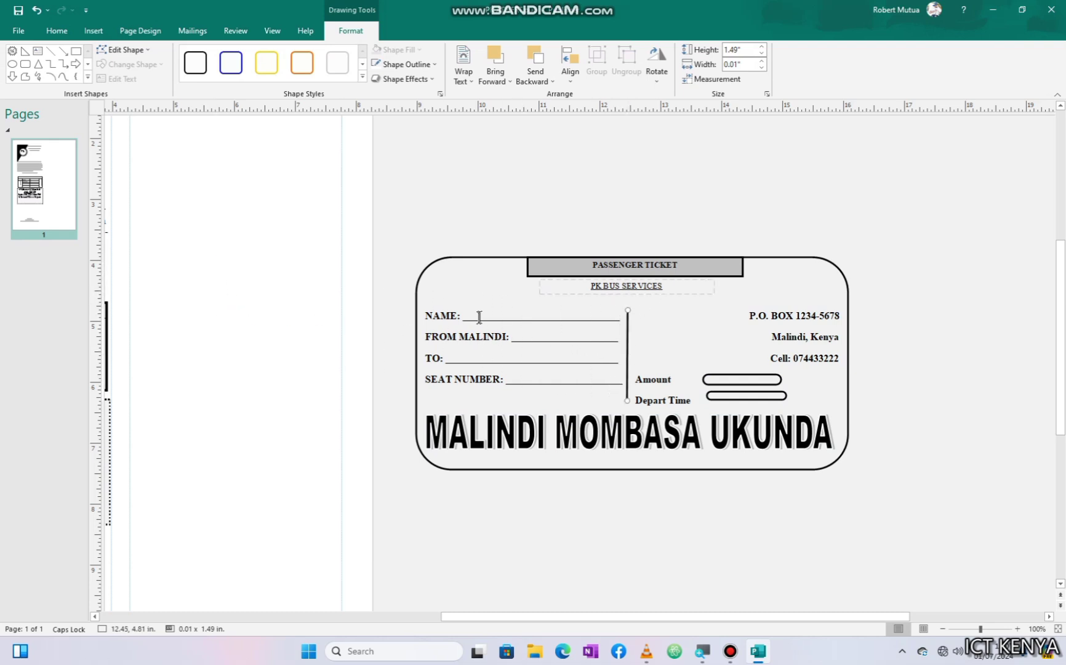
# - Group all the ticket parts: frame, title bar, PK BUS SERVICES heading, details text box, vertical line, both small boxes and WordArt
pyautogui.click(564, 263)
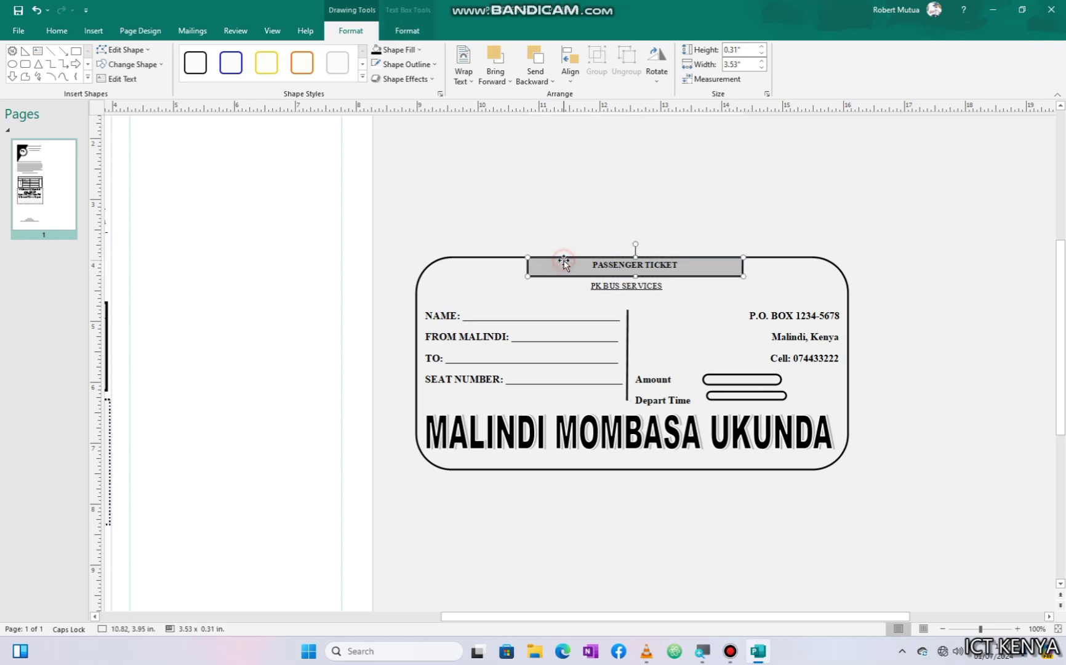
pyautogui.keyDown('shift'); pyautogui.click(447, 263); pyautogui.keyUp('shift')
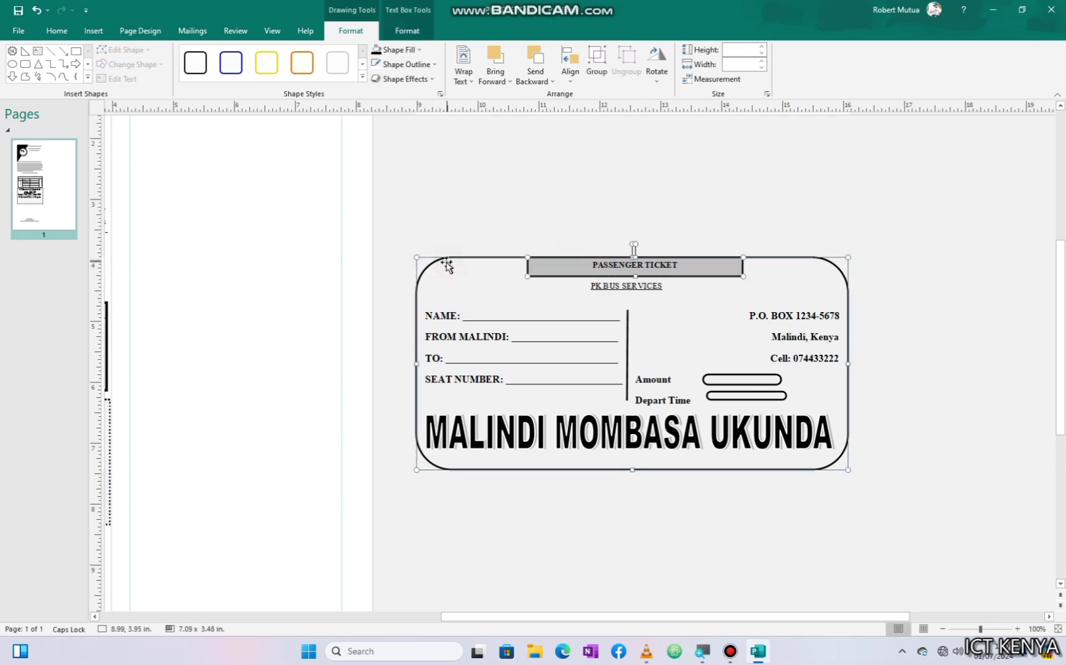
pyautogui.keyDown('shift'); pyautogui.click(591, 287); pyautogui.keyUp('shift')
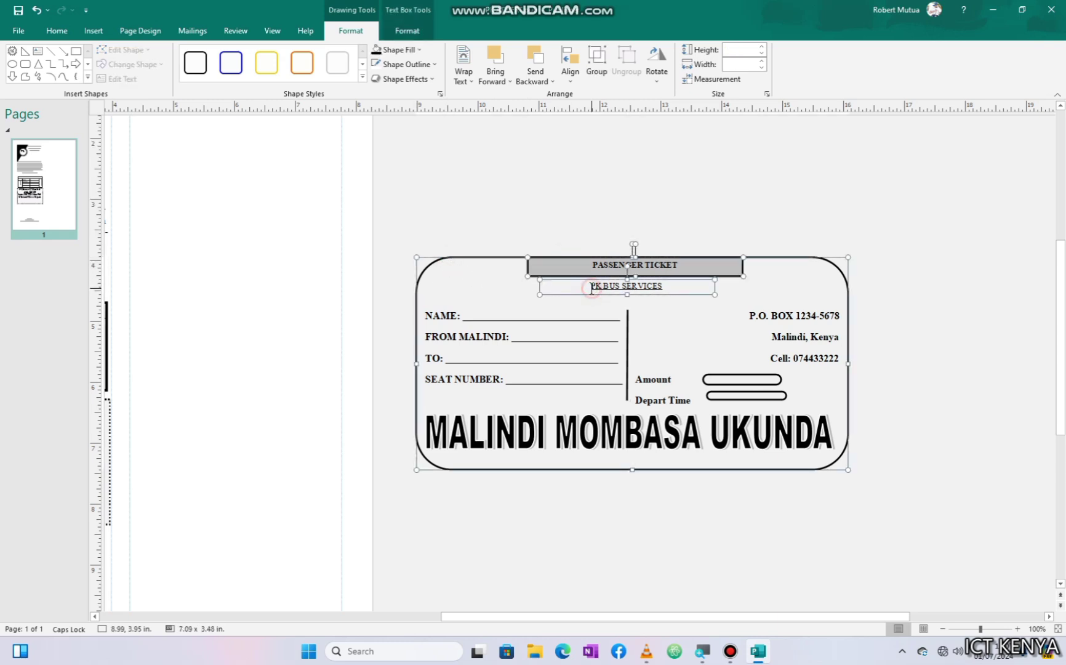
pyautogui.keyDown('shift'); pyautogui.click(444, 312); pyautogui.keyUp('shift')
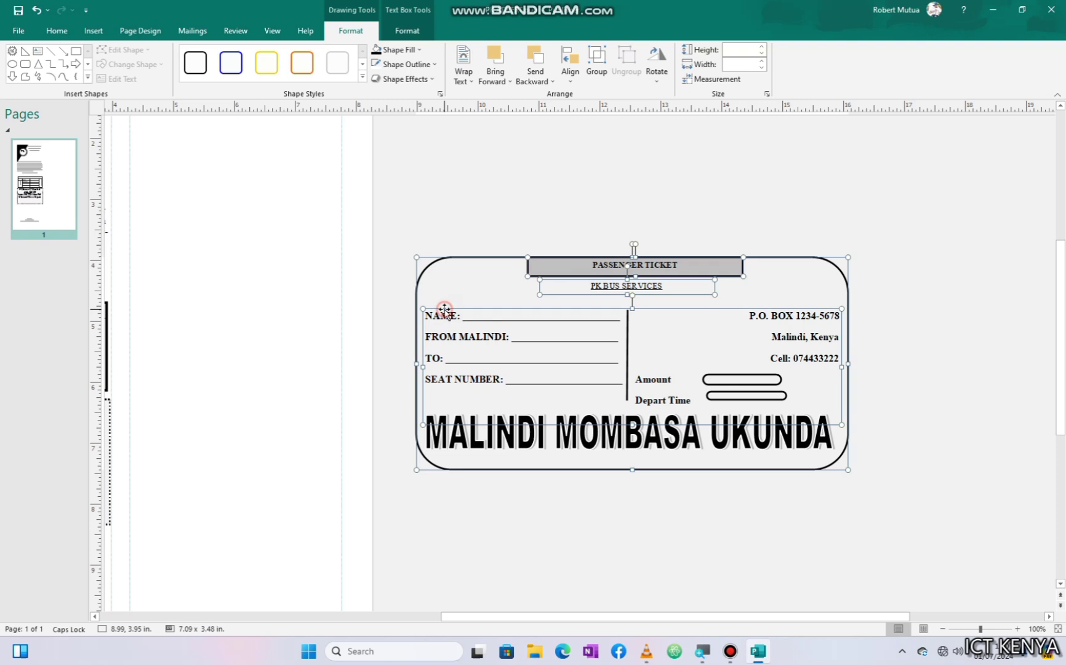
pyautogui.keyDown('shift'); pyautogui.click(629, 331); pyautogui.keyUp('shift')
pyautogui.keyDown('shift'); pyautogui.click(707, 380); pyautogui.keyUp('shift')
pyautogui.keyDown('shift'); pyautogui.click(679, 448); pyautogui.keyUp('shift')
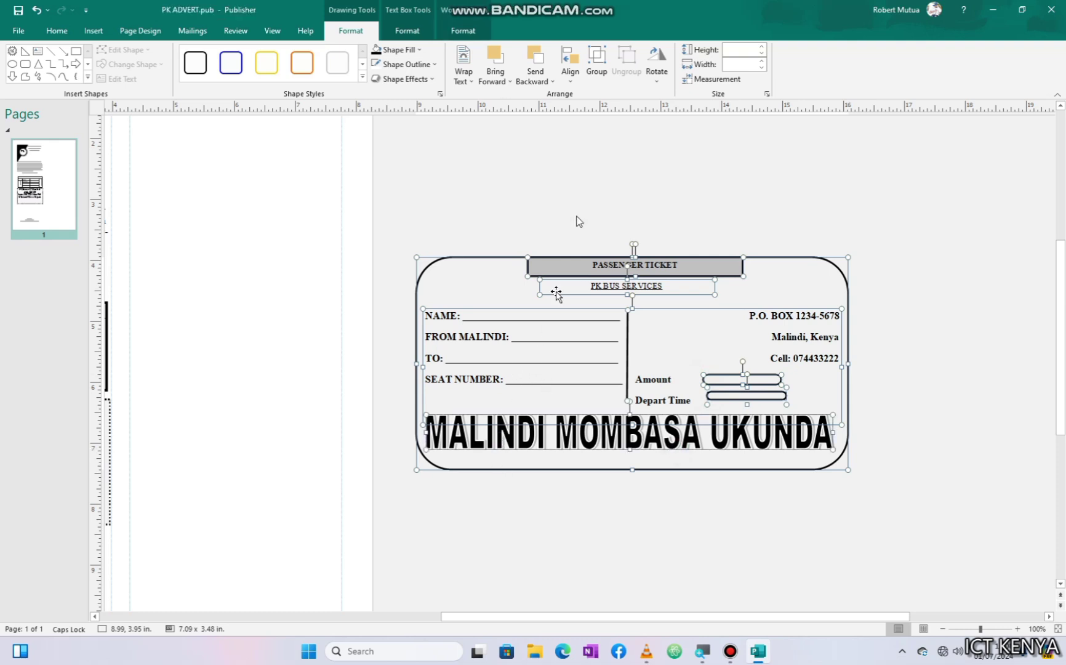
pyautogui.click(597, 66)
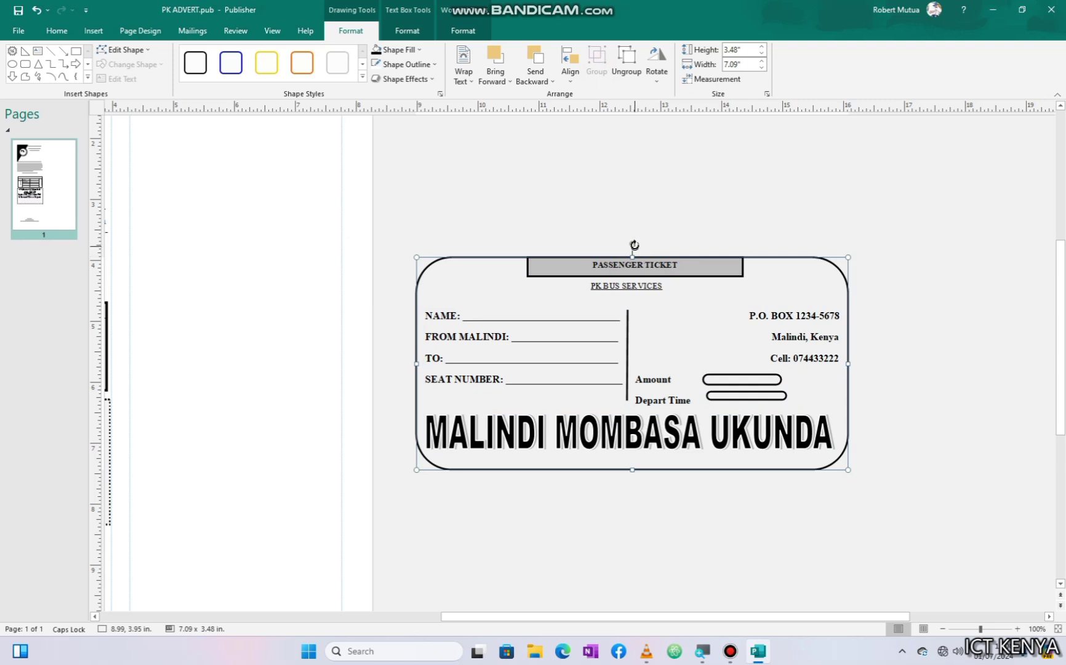
# - Rotate the grouped ticket 90° clockwise and place it in the page's second column, aligned with the top margin
pyautogui.moveTo(632, 244); pyautogui.dragTo(749, 369)
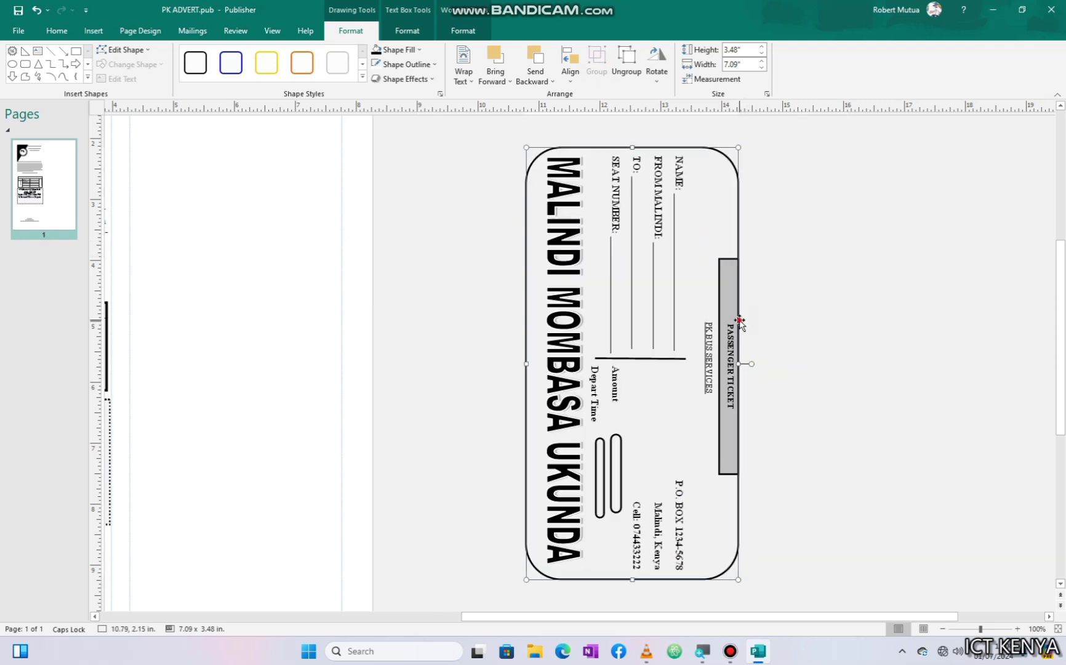
pyautogui.moveTo(739, 316); pyautogui.dragTo(343, 319)
pyautogui.moveTo(557, 615); pyautogui.dragTo(389, 615)
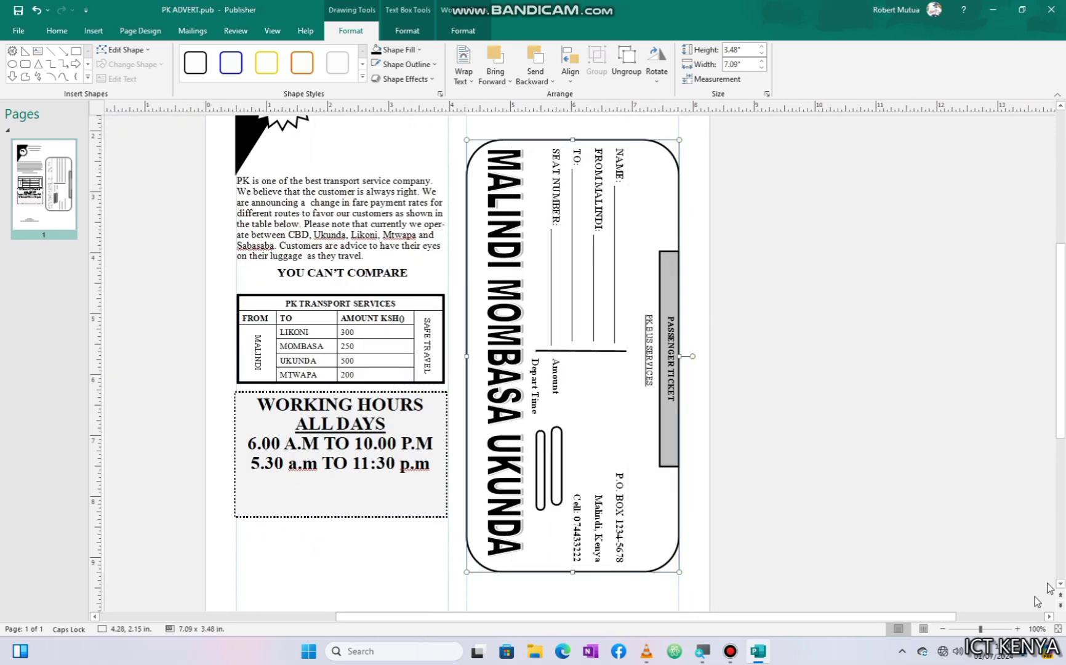
pyautogui.click(942, 628)
pyautogui.click(942, 629)
pyautogui.click(942, 629)
pyautogui.click(943, 628)
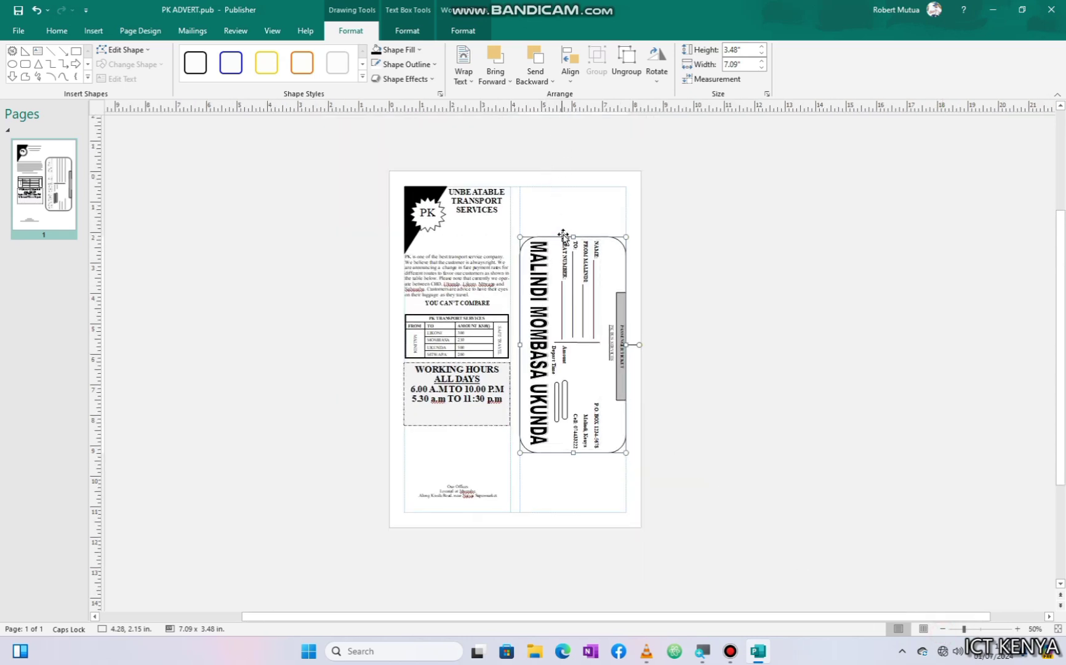
pyautogui.moveTo(564, 234); pyautogui.dragTo(564, 185)
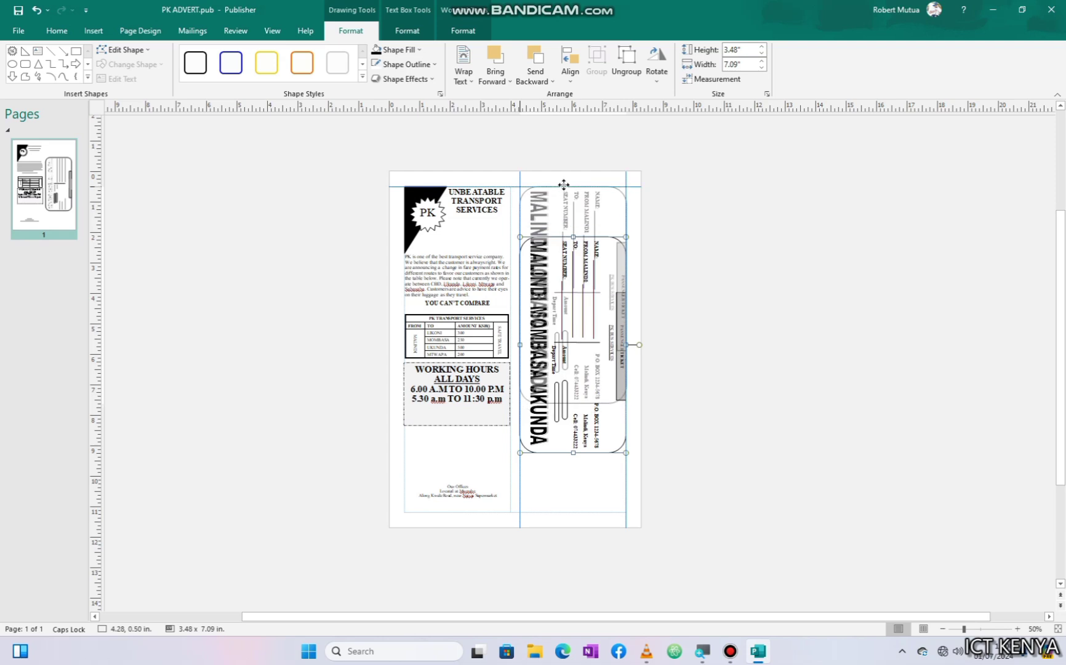
pyautogui.click(777, 394)
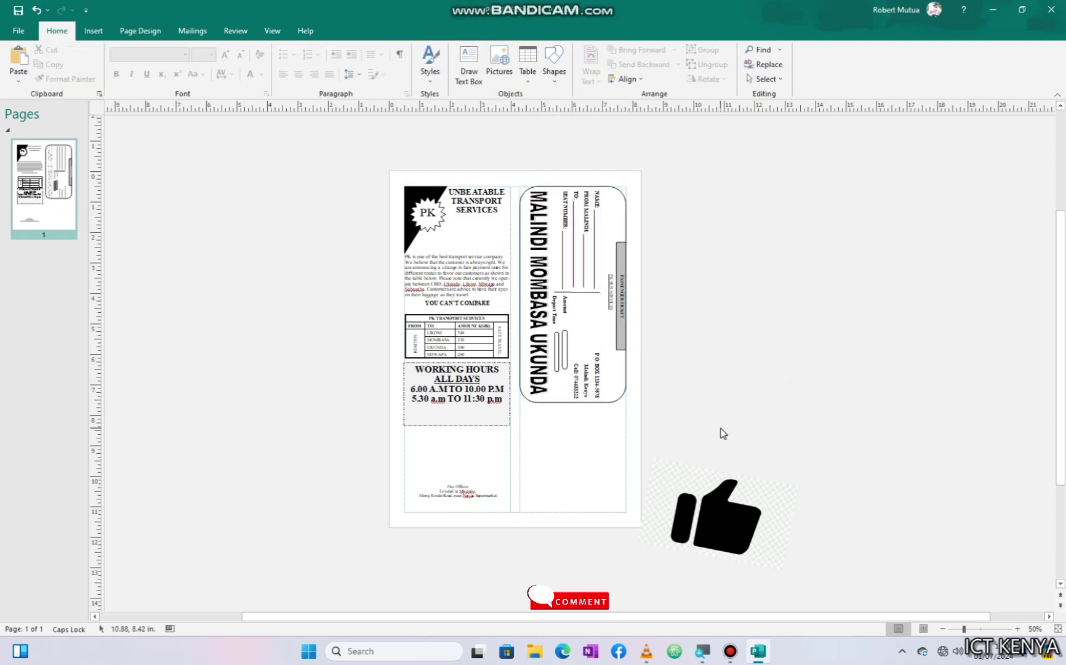
# - Apply the medium yellow tint from the solid backgrounds as the page background
pyautogui.click(782, 437)
pyautogui.scroll(2, 445, 536)
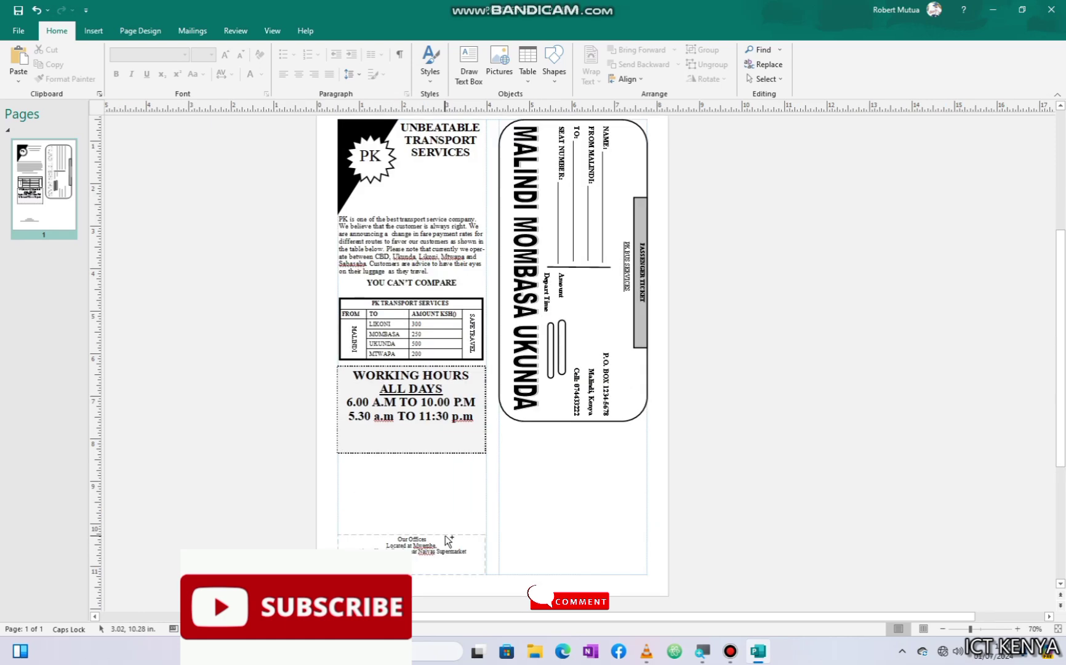
pyautogui.scroll(1, 445, 536)
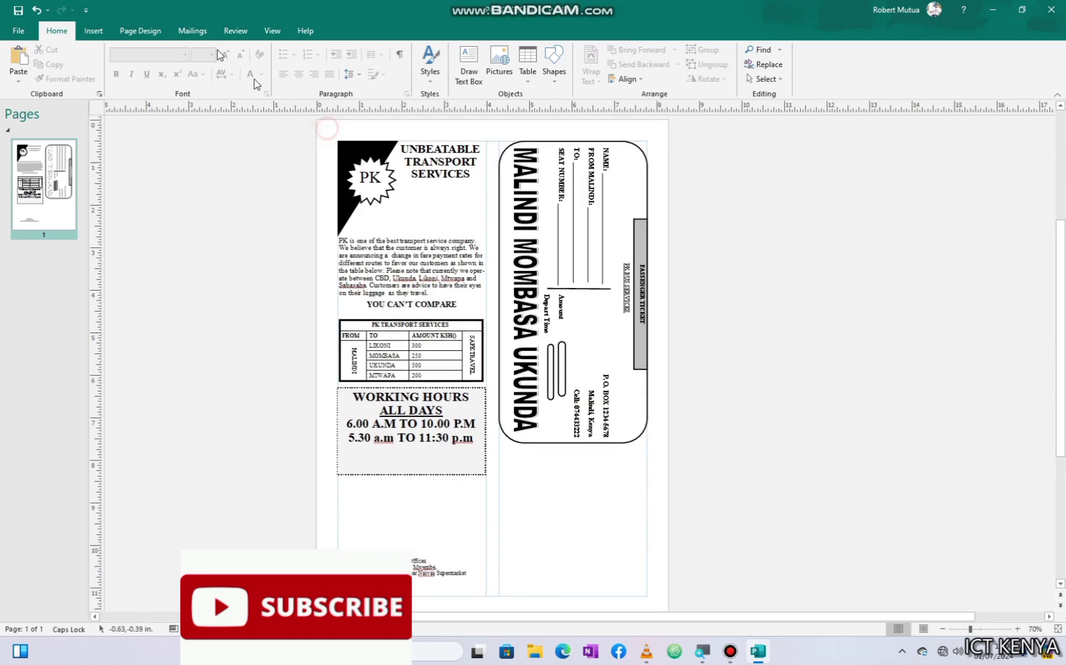
pyautogui.click(147, 31)
pyautogui.click(978, 66)
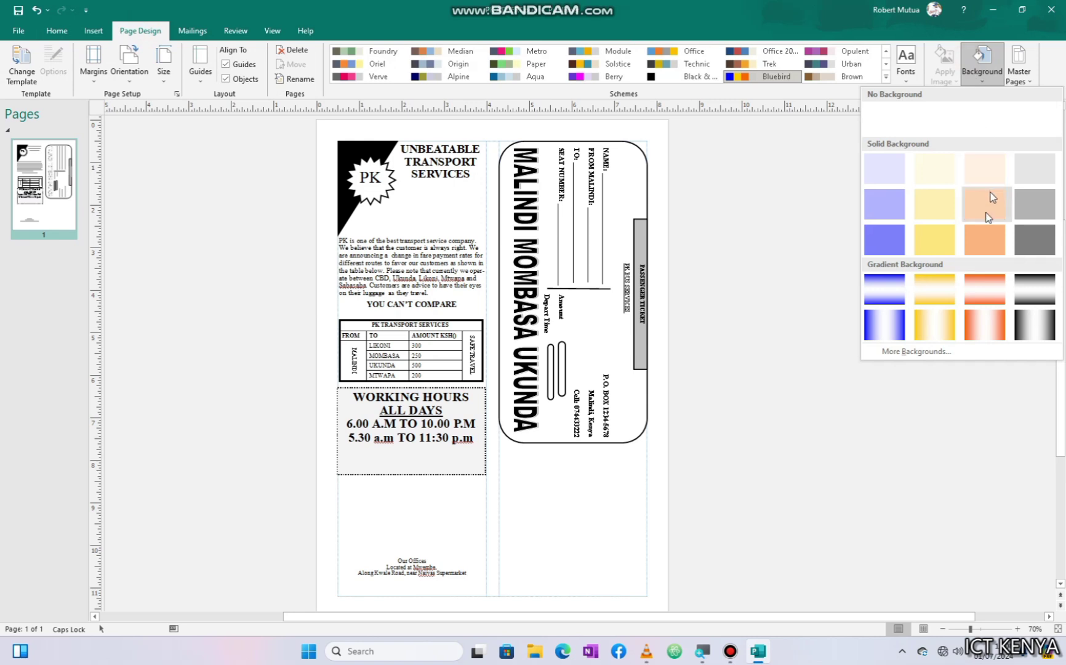
pyautogui.click(933, 193)
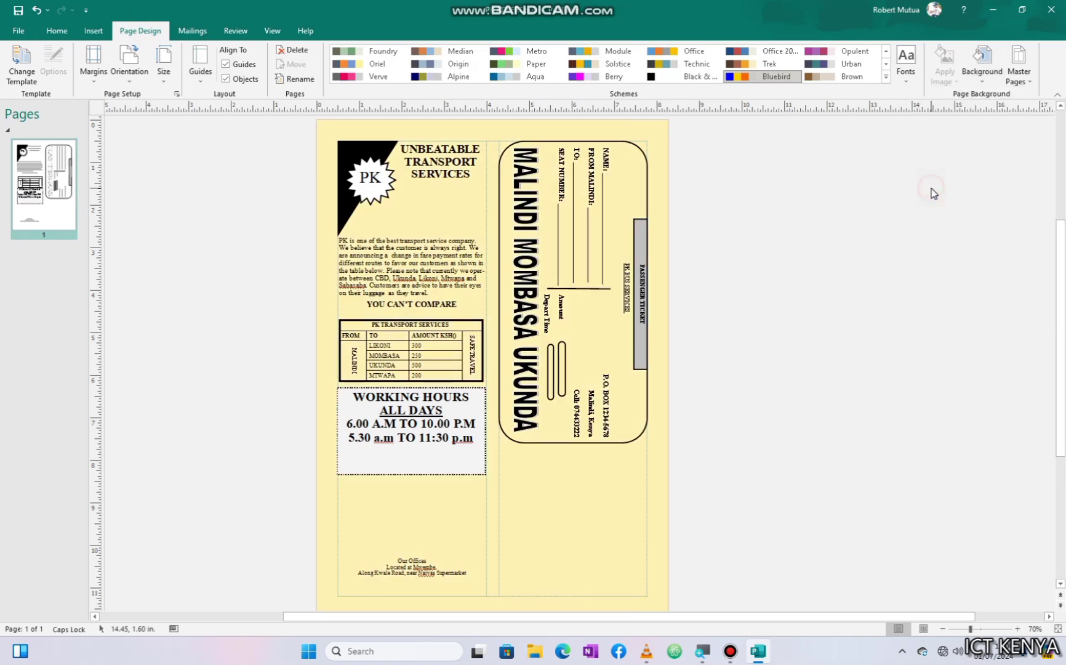